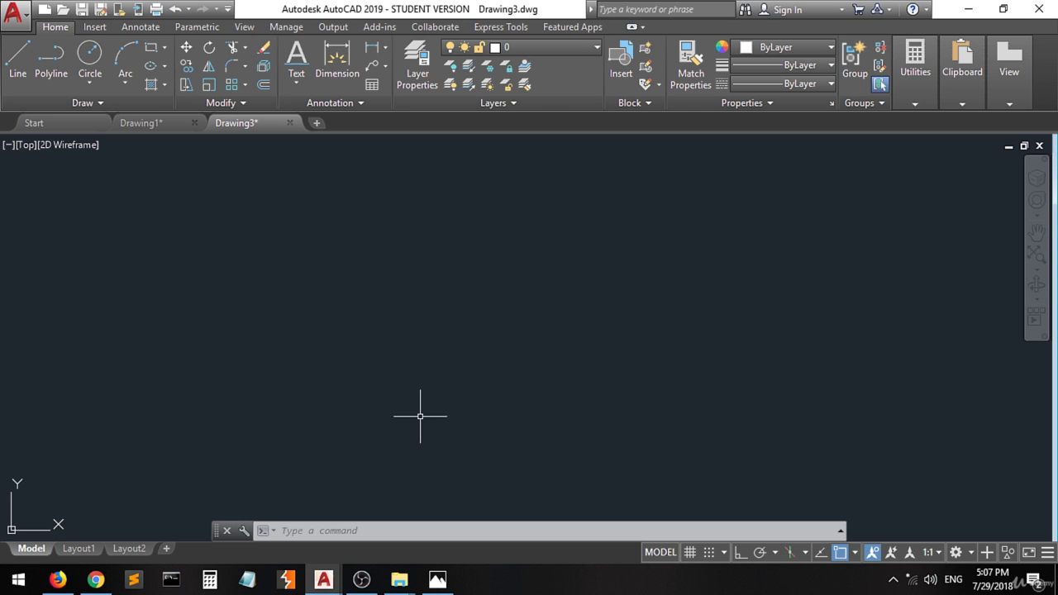
In the Photos reference image, mark the ends of the 1.00 bottom edge beside the T-slot opening and return to Drawing3 in AutoCAD.
left_click(437, 580)
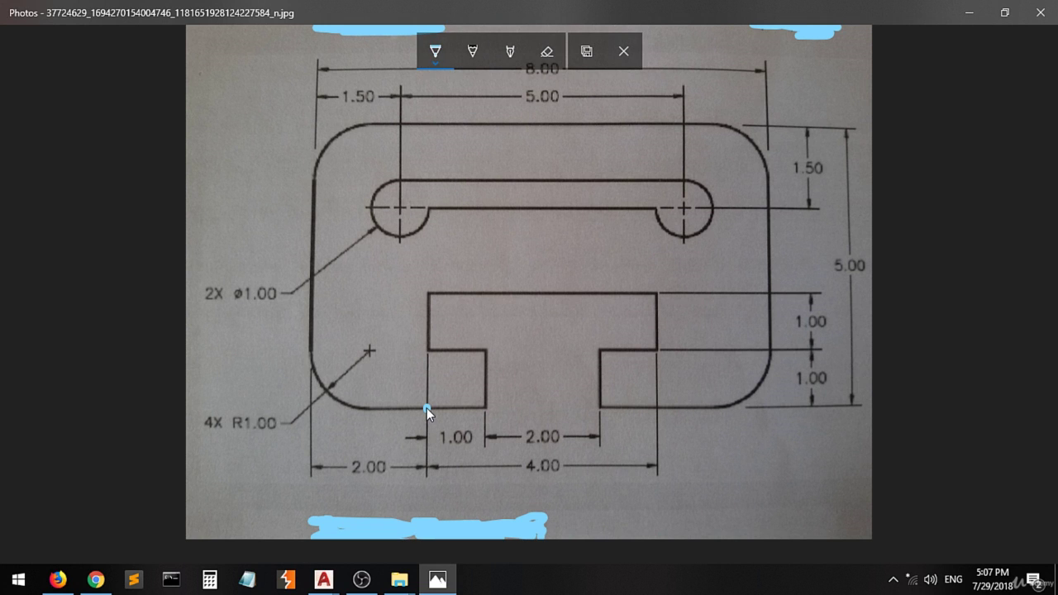
left_click(486, 408)
left_click(323, 580)
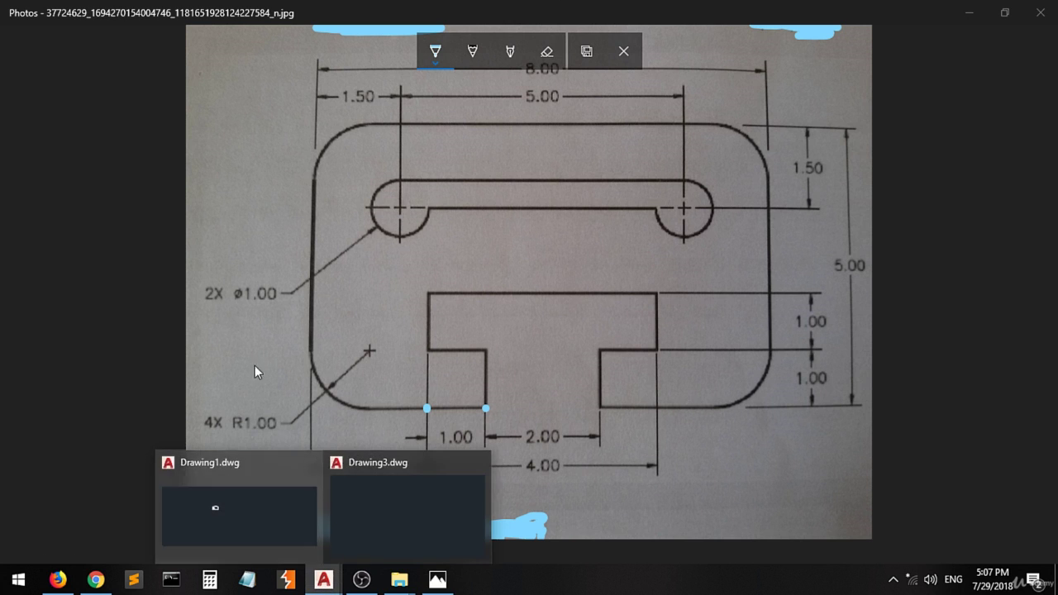
left_click(382, 488)
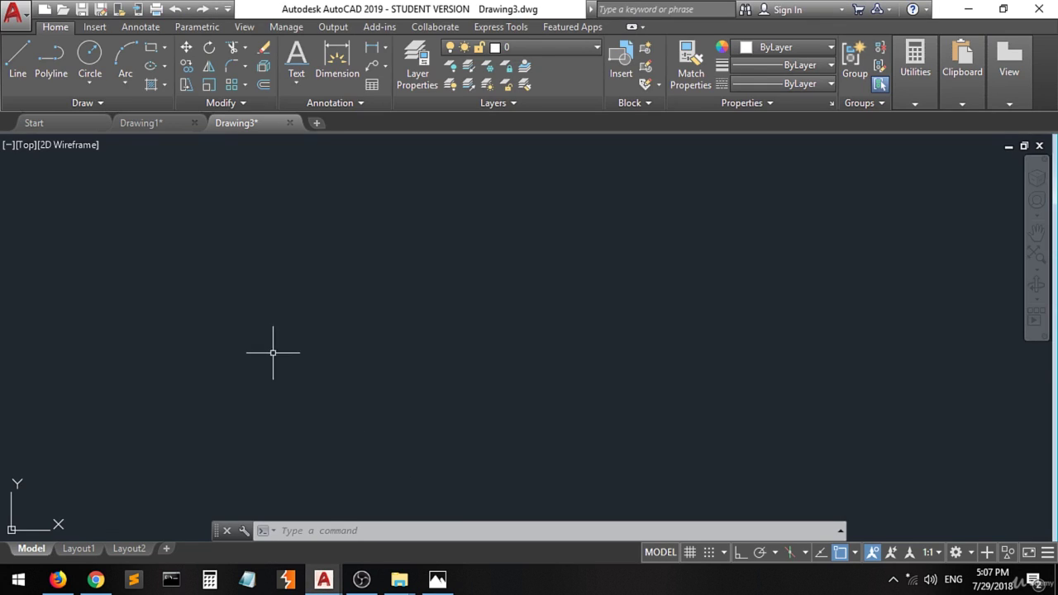
Start a line in the lower part of the empty drawing and draw its first segment 1 unit long at 0°.
left_click(17, 53)
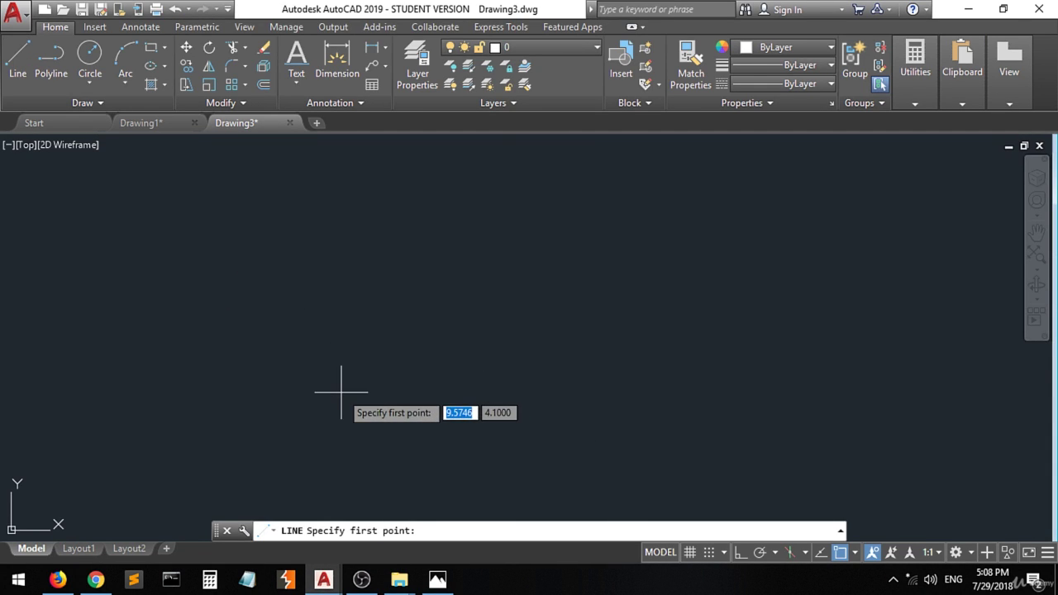
left_click(338, 447)
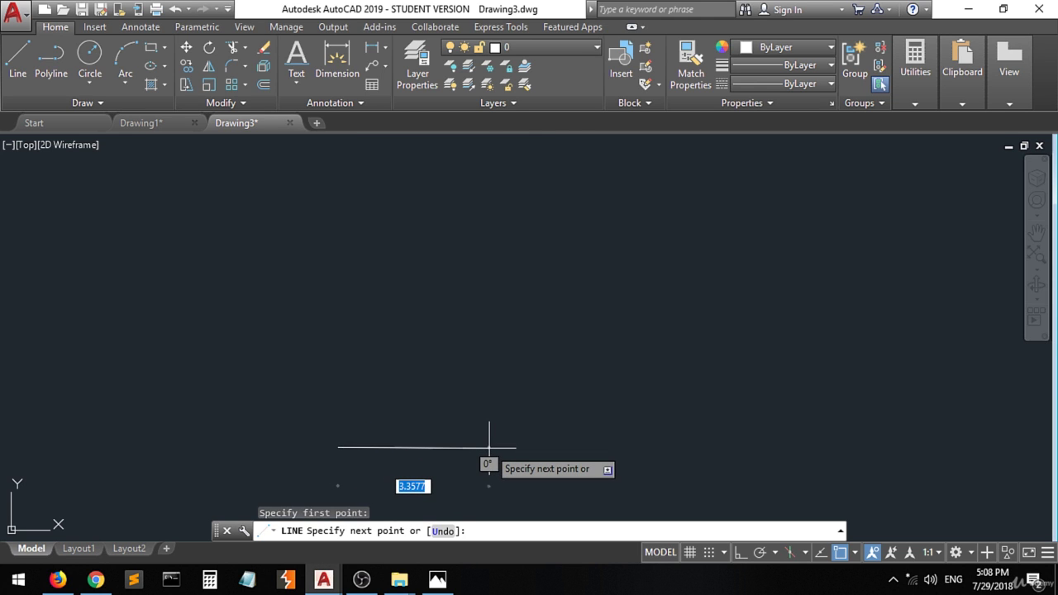
key("F8")
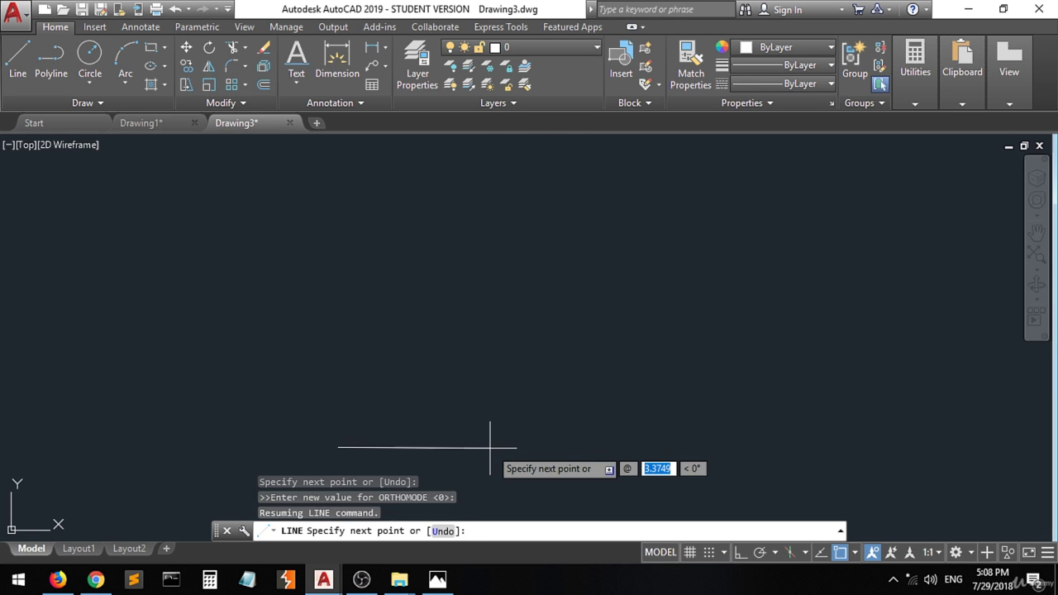
type("1")
key("Tab")
type("0")
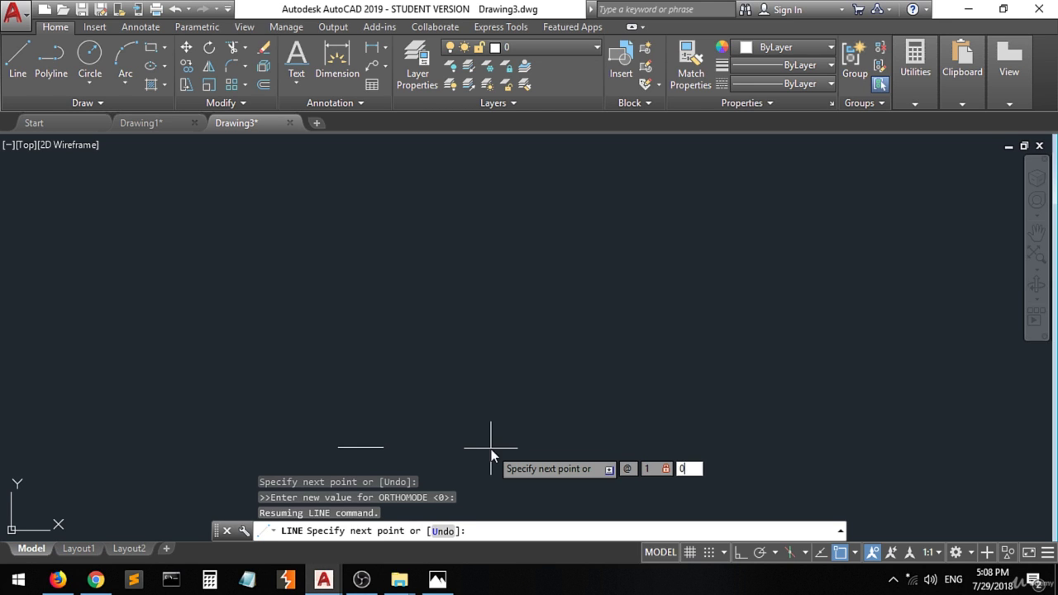
key("Return")
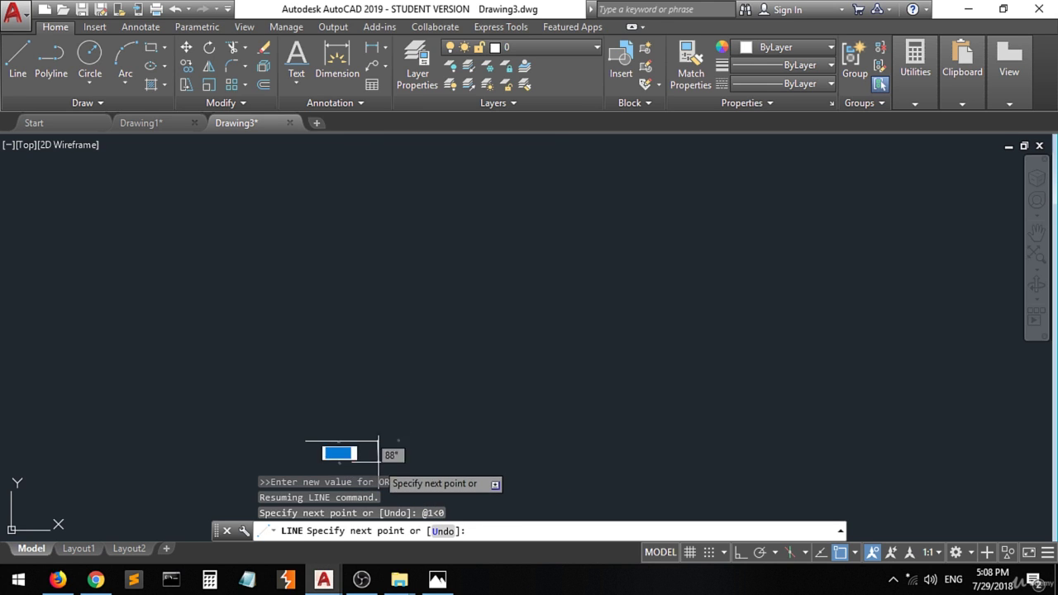
scroll(379, 460, "up", 3)
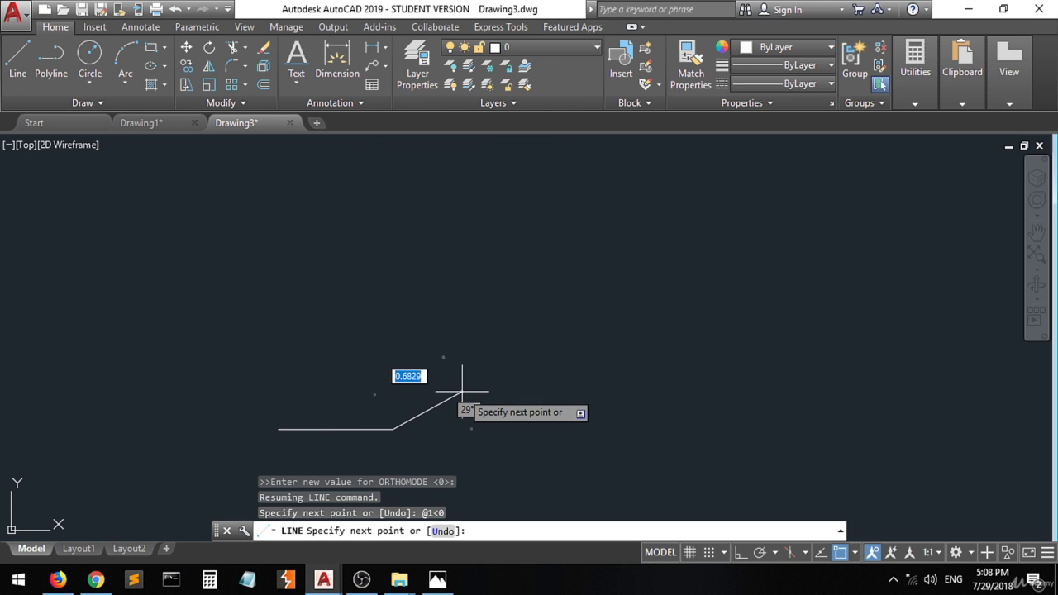
In the Photos reference image, mark the inner corner 1.00 above the bottom edge's right end and return to Drawing3 in AutoCAD.
mouse_move(438, 580)
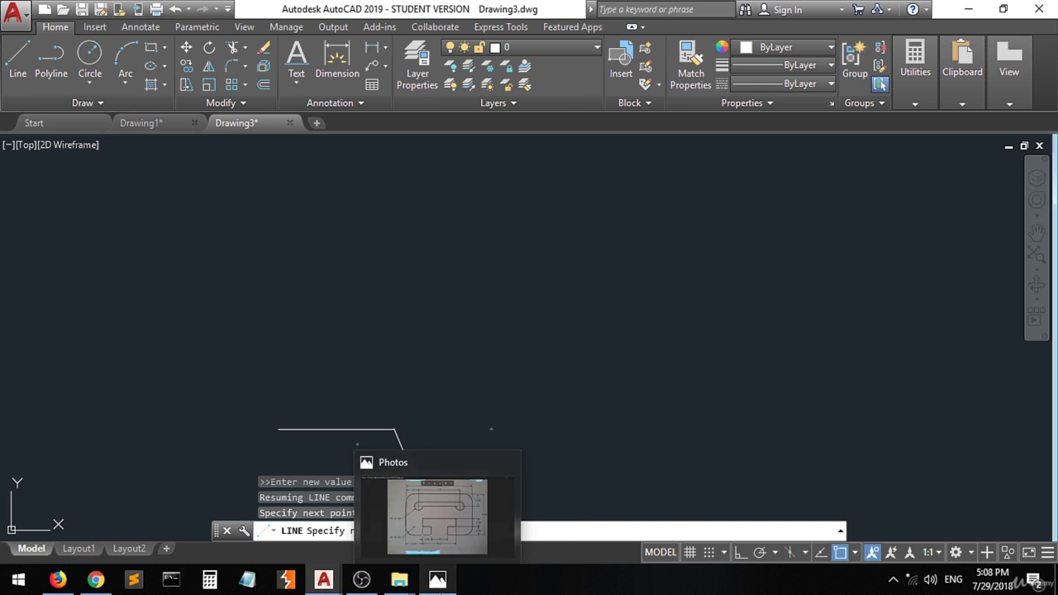
left_click(463, 496)
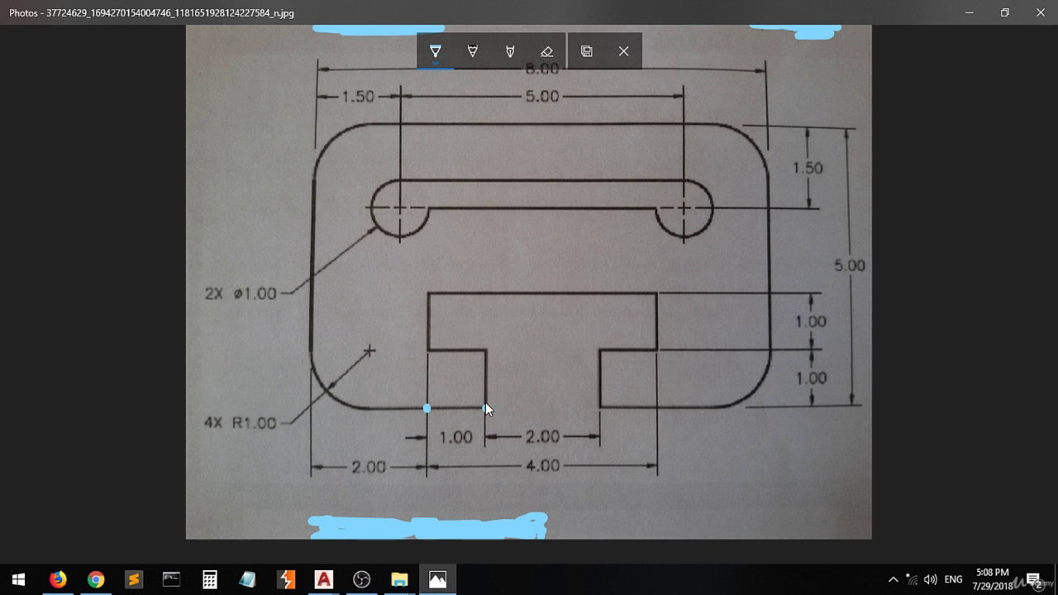
left_click(485, 351)
mouse_move(323, 578)
left_click(389, 500)
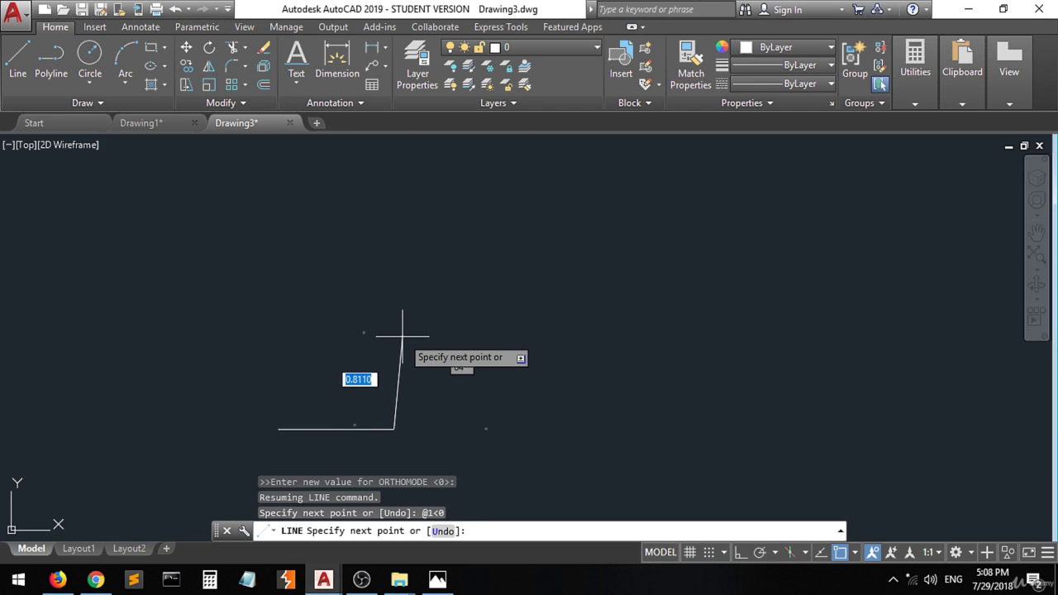
Turn on Ortho mode and continue the line with a vertical segment 1 unit long at 90°.
key("F8")
type("1")
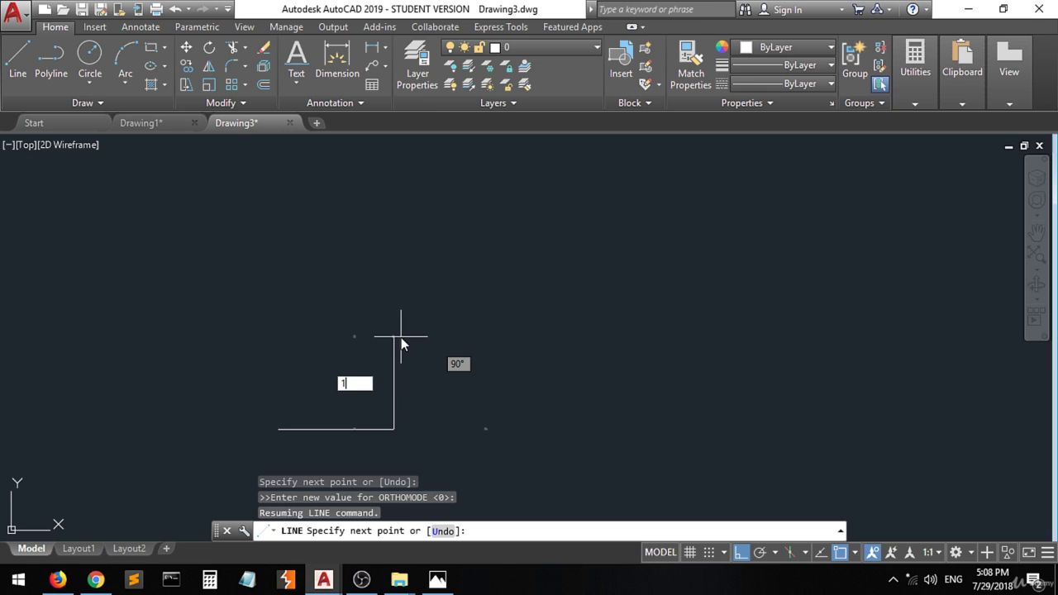
key("Tab")
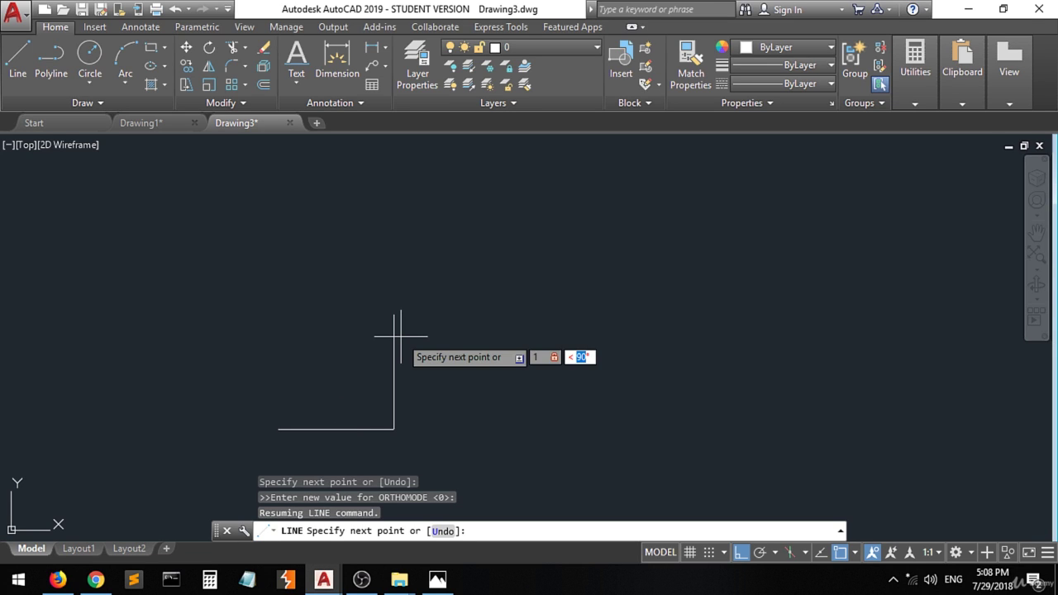
type("90")
key("Return")
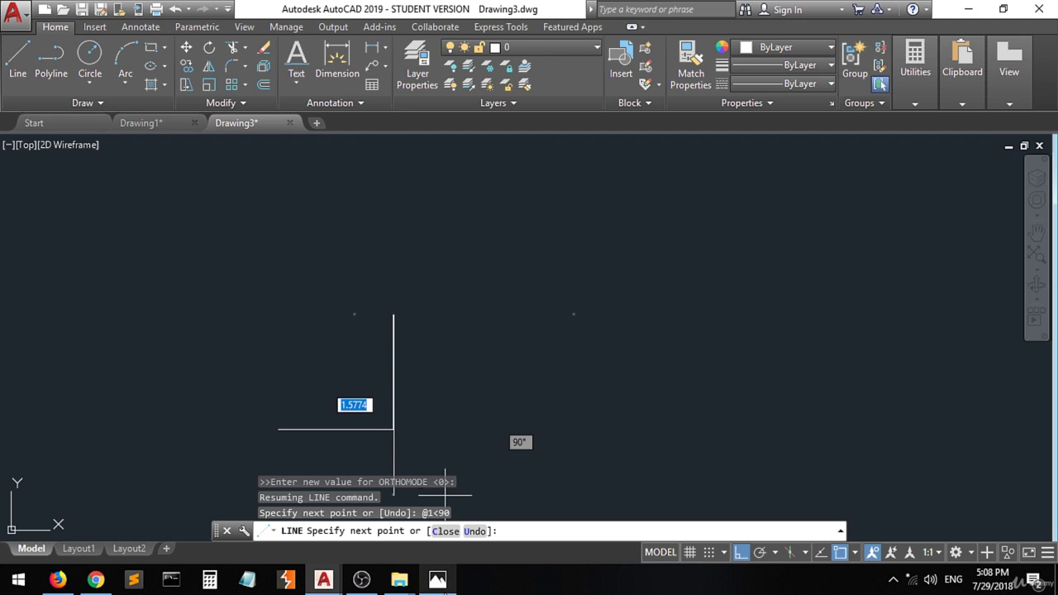
In the Photos reference image, mark the lower-left corner of the T-slot's wide part and return to Drawing3 in AutoCAD.
left_click(437, 580)
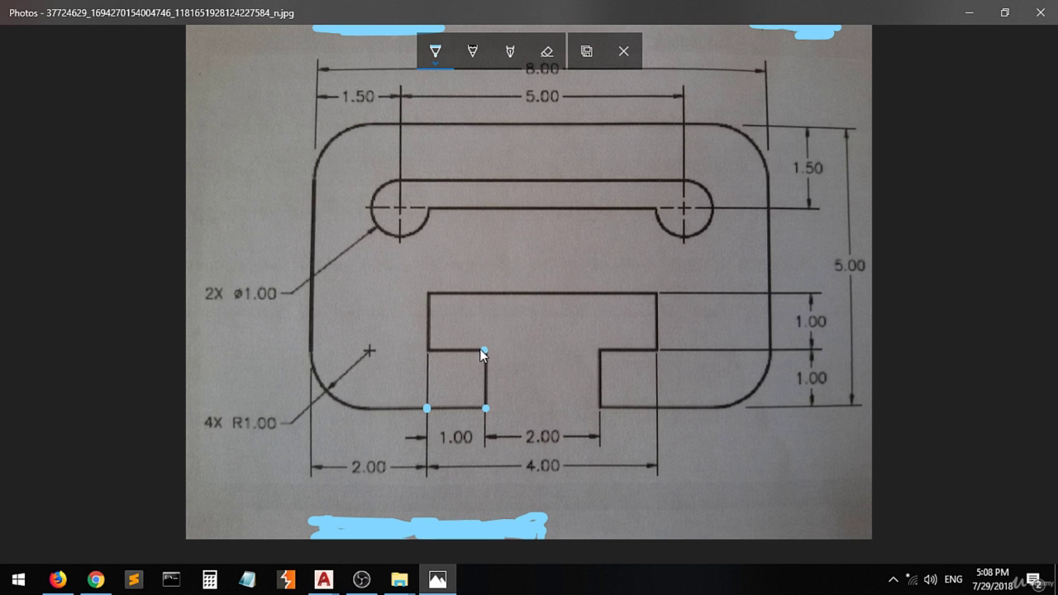
left_click(428, 349)
mouse_move(324, 579)
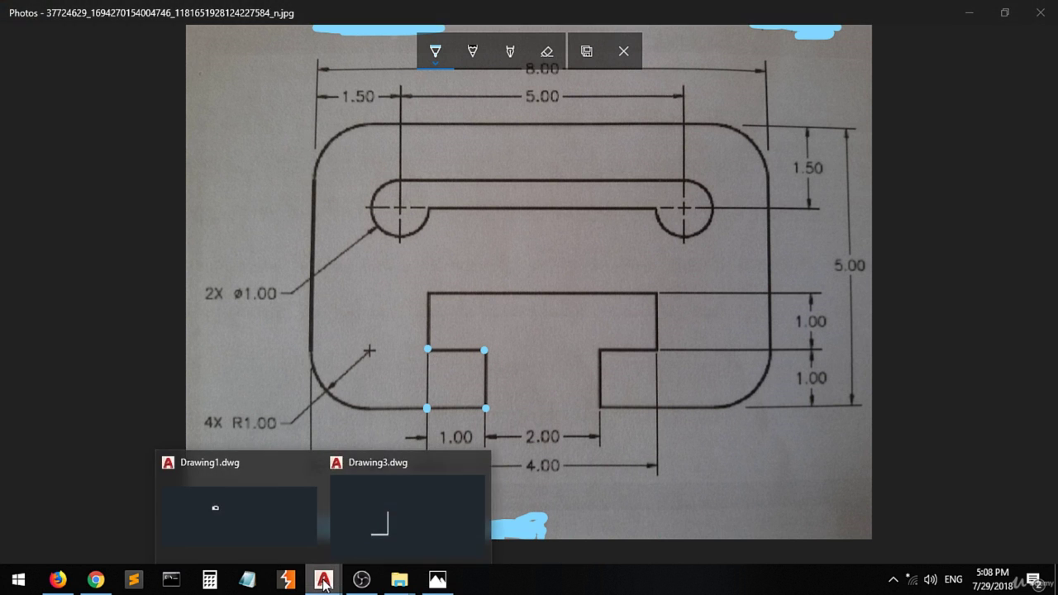
left_click(380, 513)
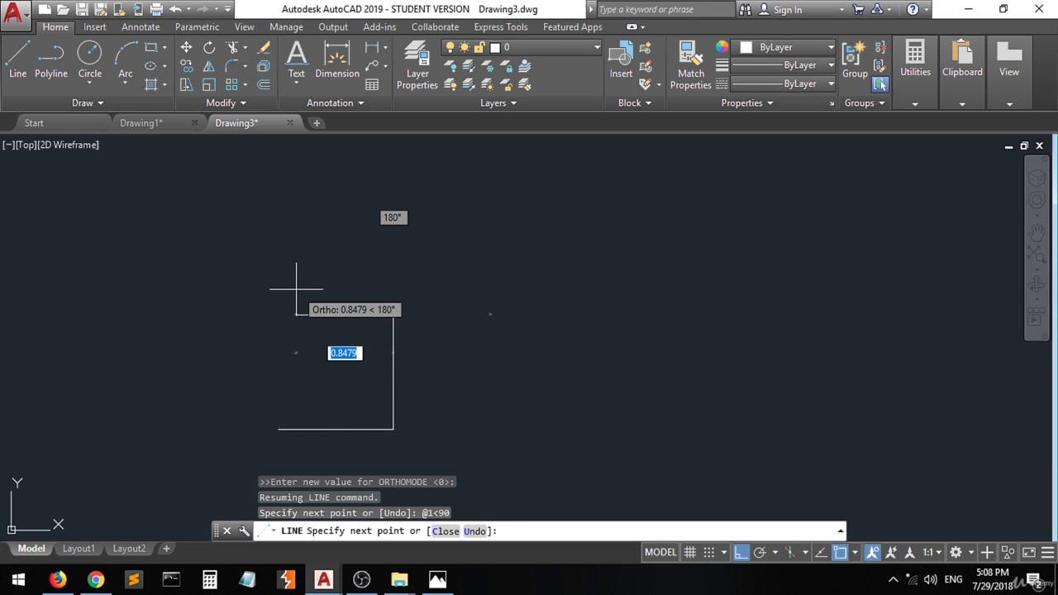
Continue the line leftward with a horizontal segment 1 unit long at 180°.
type("@")
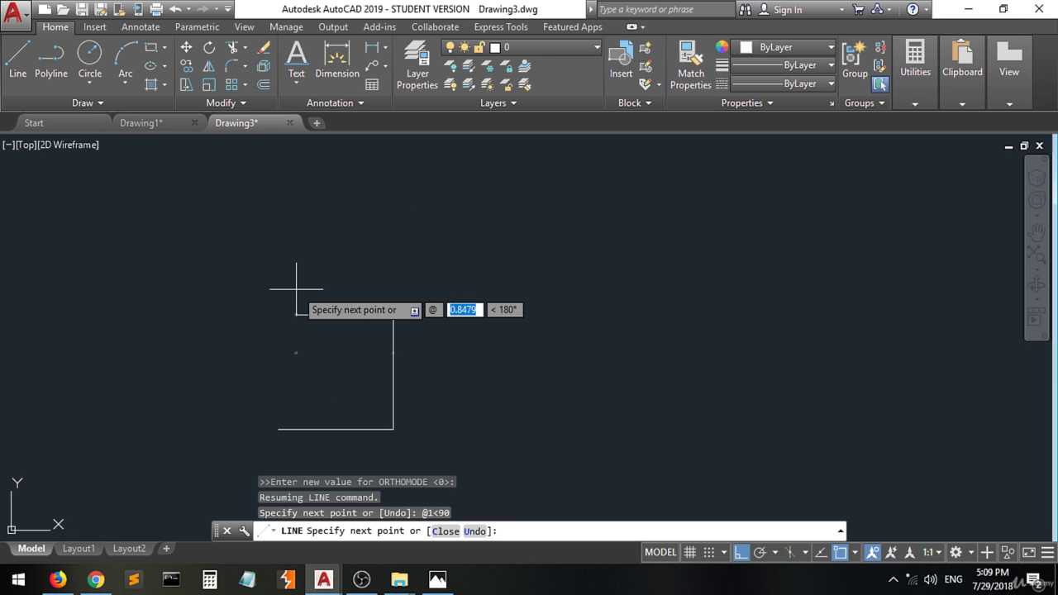
type("1")
key("Tab")
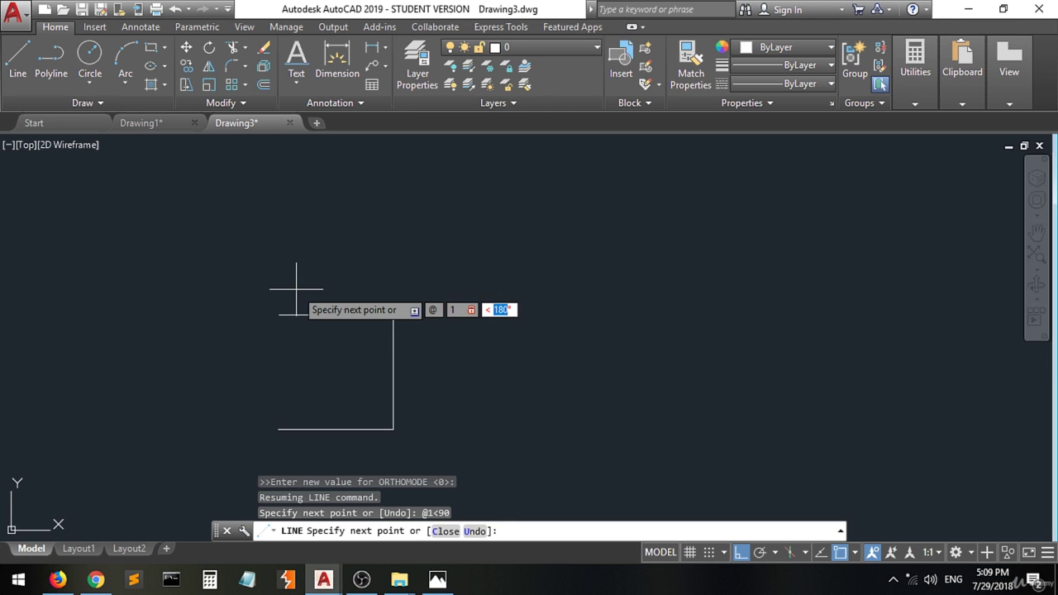
type("180")
key("Return")
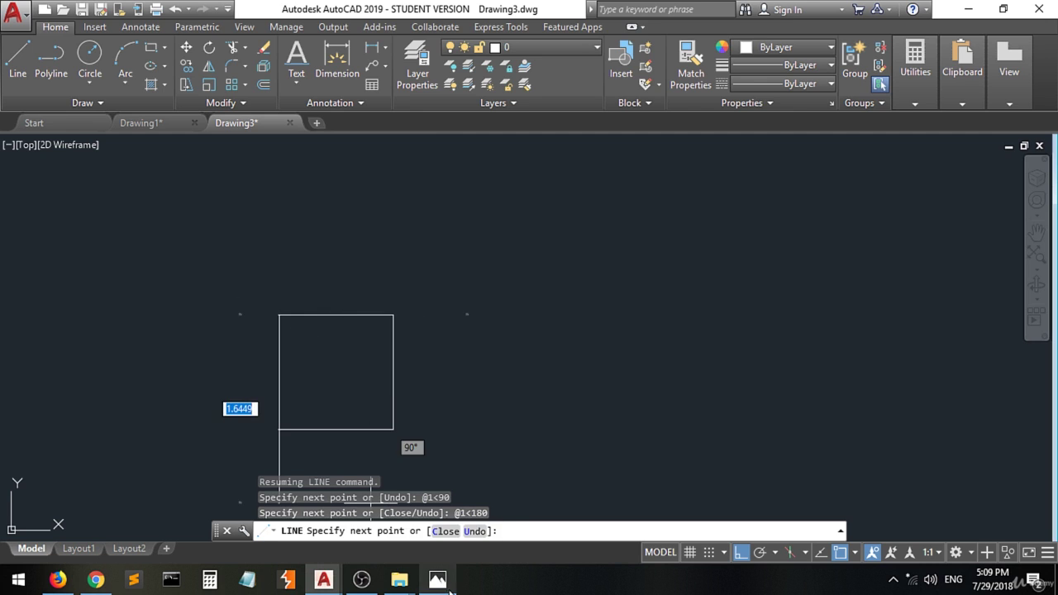
In the Photos reference image, mark the T-slot's upper-left corner, annotate both left-hand vertical edges with 1, and return to Drawing3 in AutoCAD.
left_click(446, 585)
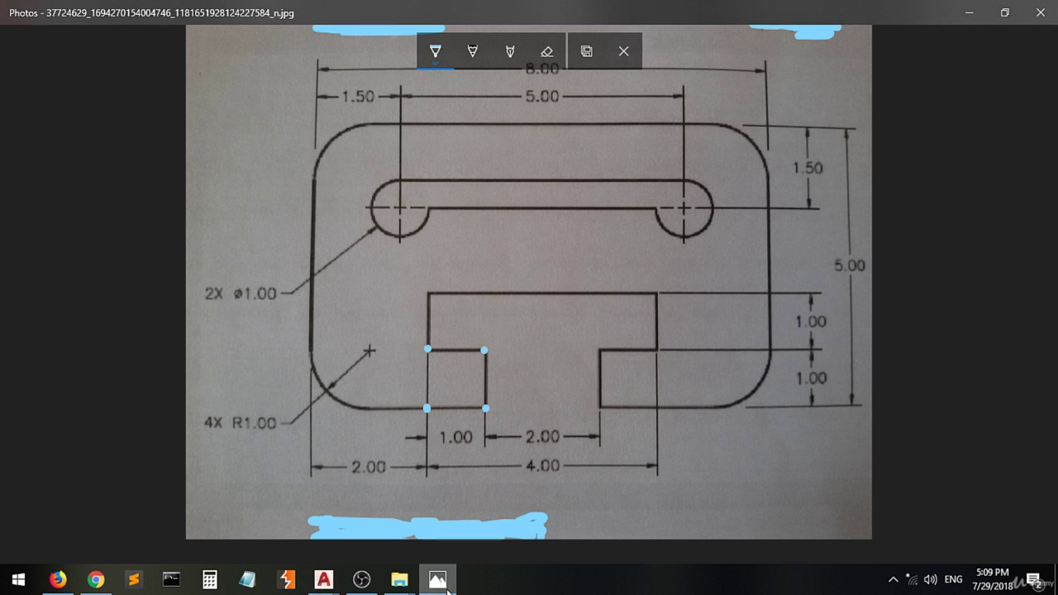
left_click(428, 293)
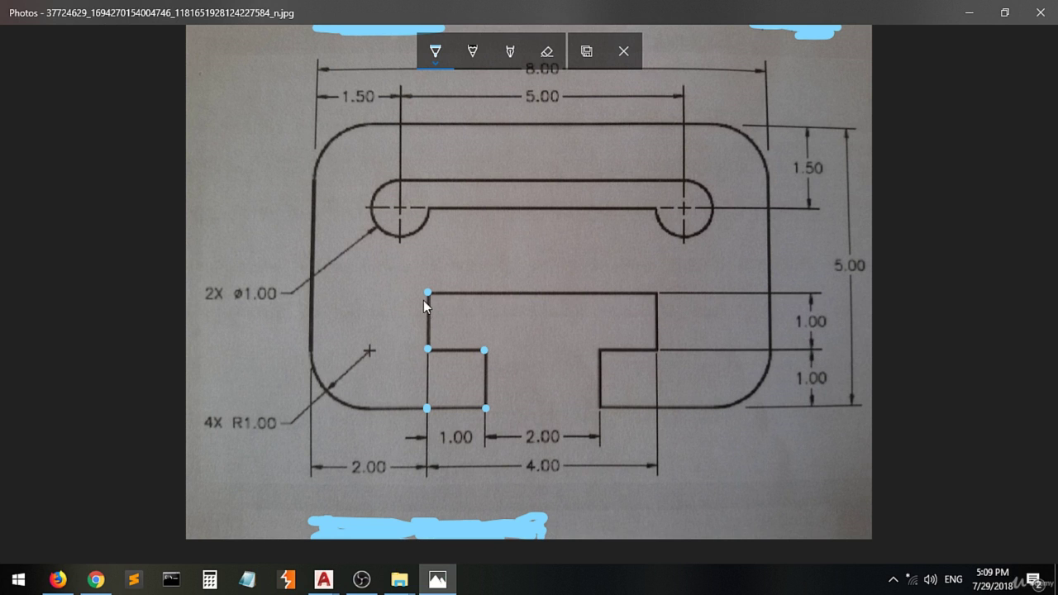
mouse_move(423, 292)
left_mouse_down()
mouse_move(403, 290)
mouse_move(405, 352)
left_mouse_up()
mouse_move(386, 304)
left_mouse_down()
mouse_move(381, 340)
mouse_move(372, 312)
left_mouse_up()
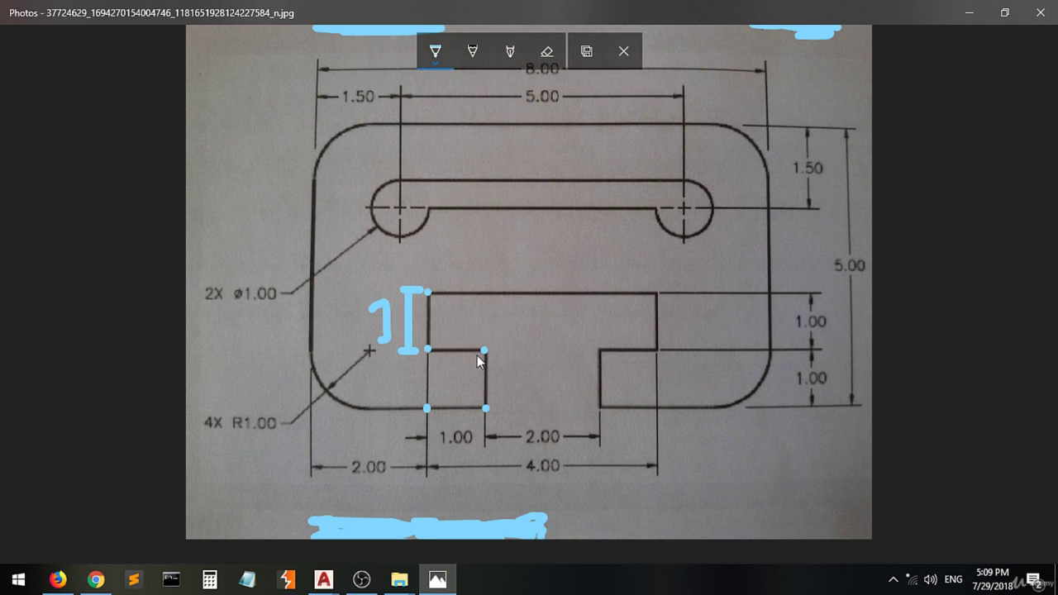
left_click_drag(510, 349, 494, 351)
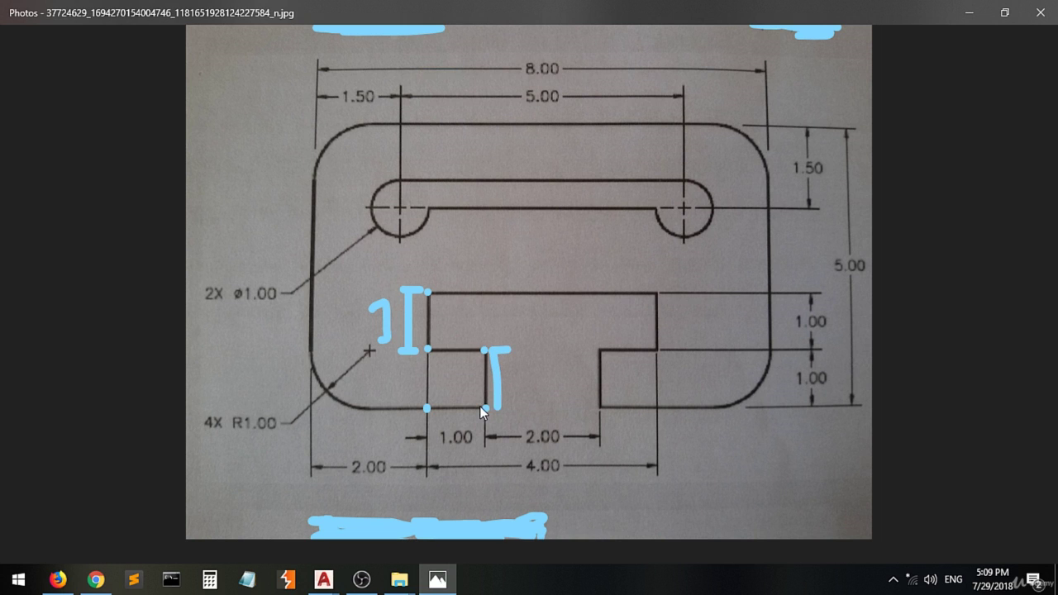
left_click_drag(519, 373, 530, 377)
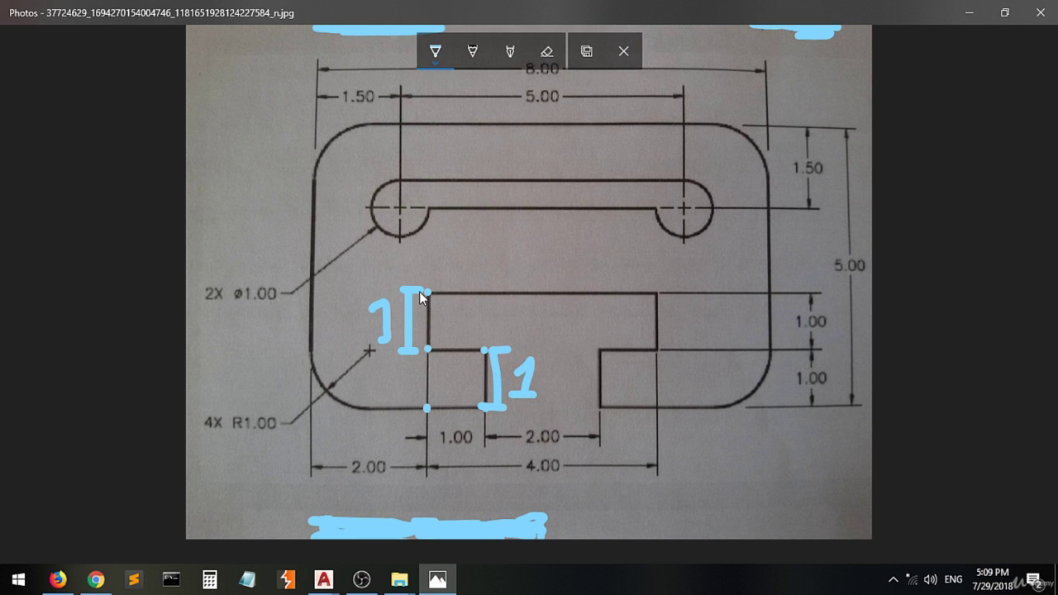
mouse_move(326, 582)
left_click(406, 503)
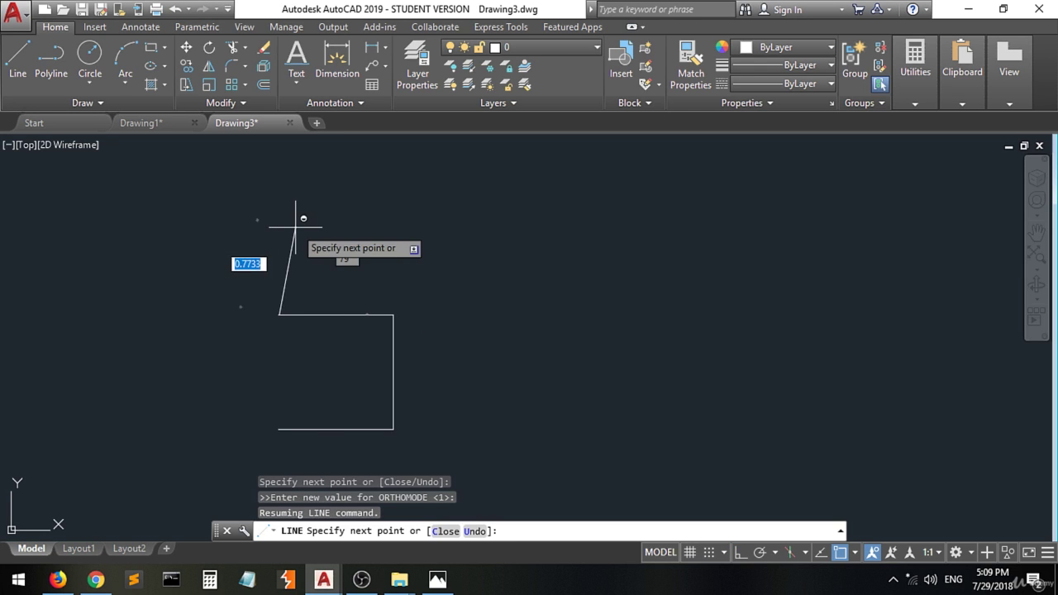
Continue the line upward from its left end with a segment 1 unit long at 90°.
type("1")
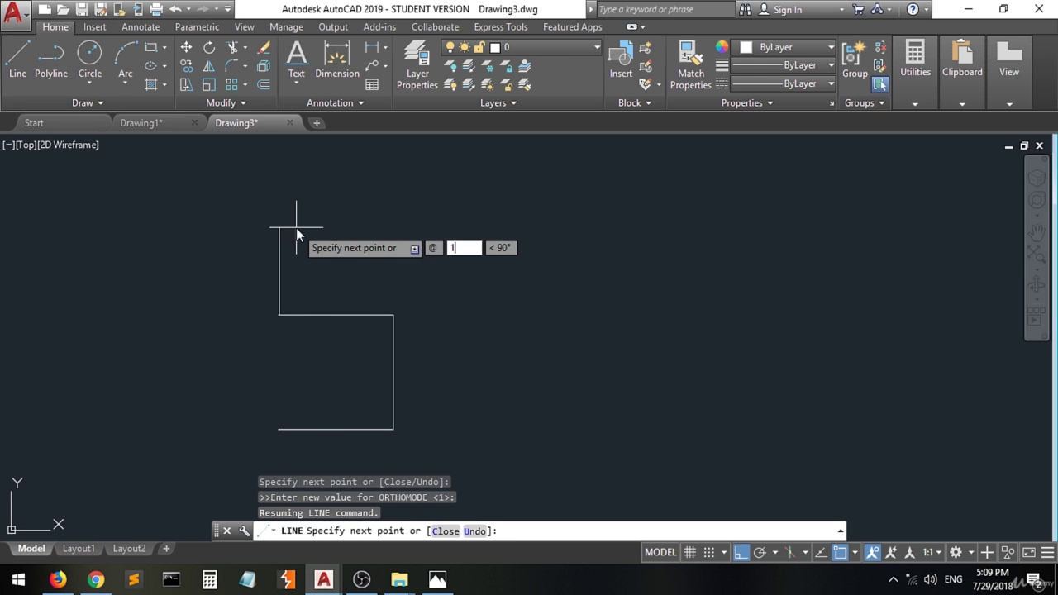
key("Tab")
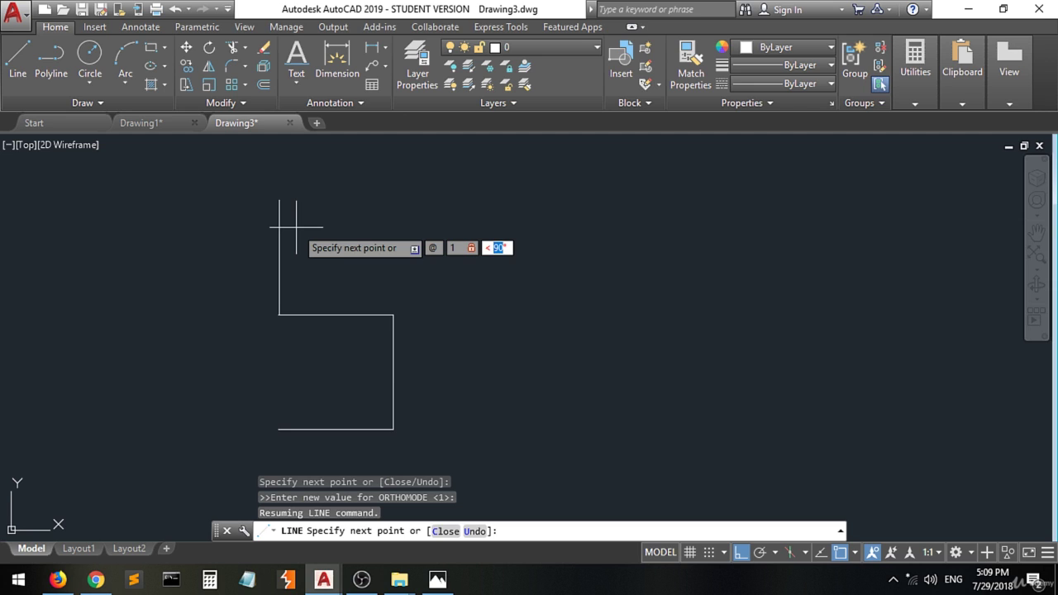
type("90")
key("Return")
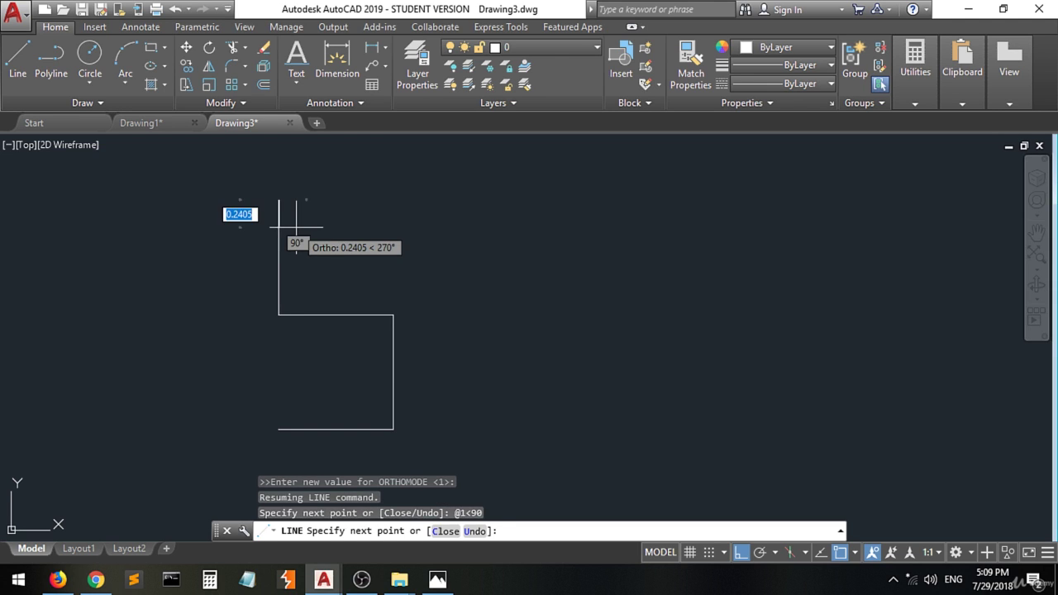
In the Photos reference image, mark the T-slot's upper-right corner, underline the 4.00 dimension, and return to Drawing3 in AutoCAD.
left_click(439, 583)
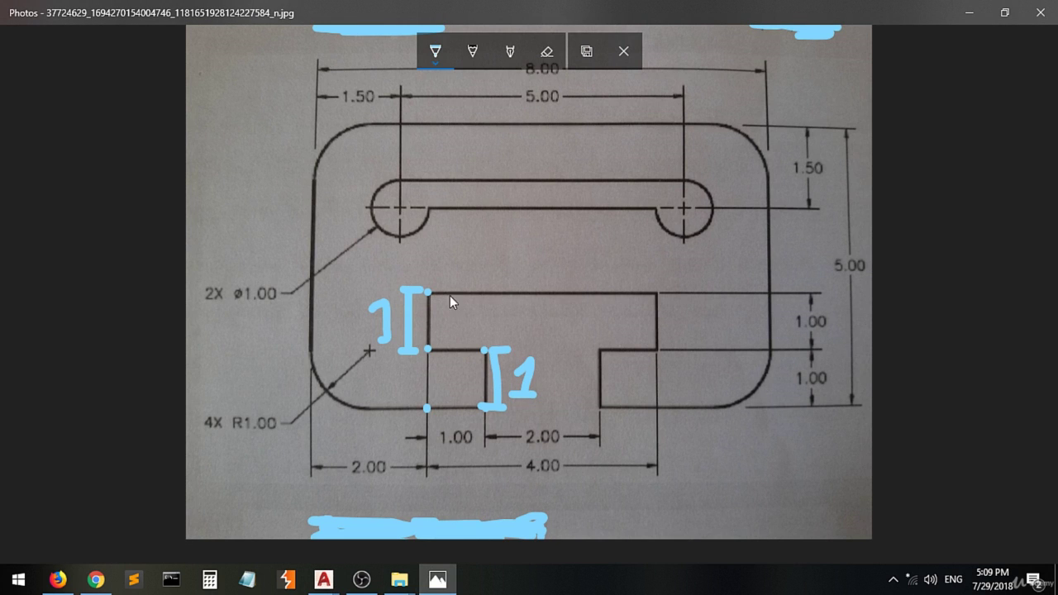
left_click(655, 293)
left_click_drag(524, 474, 566, 474)
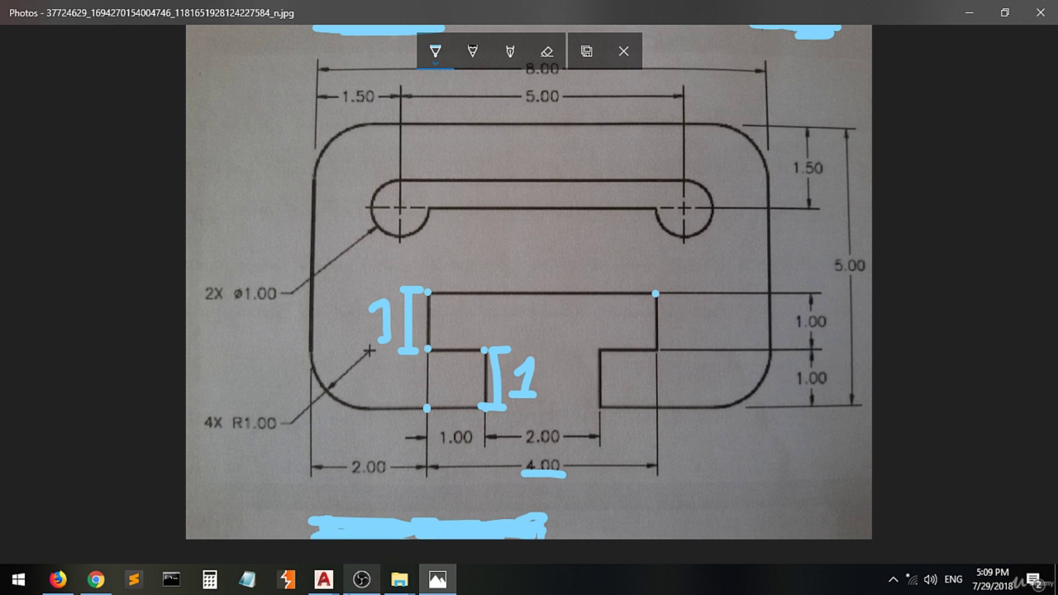
mouse_move(324, 579)
left_click(387, 522)
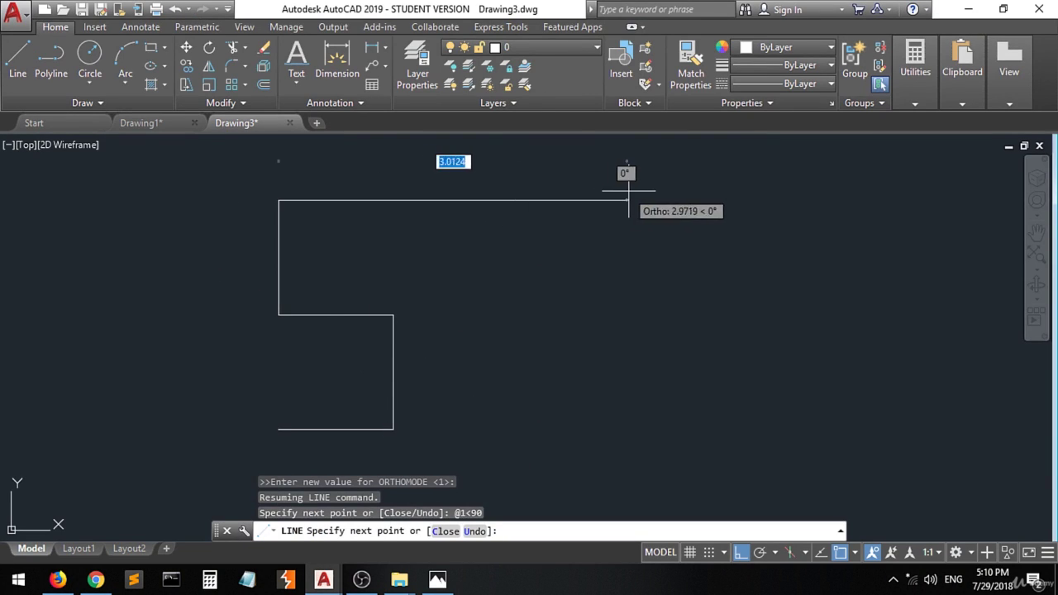
Draw the T-slot's top edge as a horizontal segment 4 units long at 0°.
type("@4")
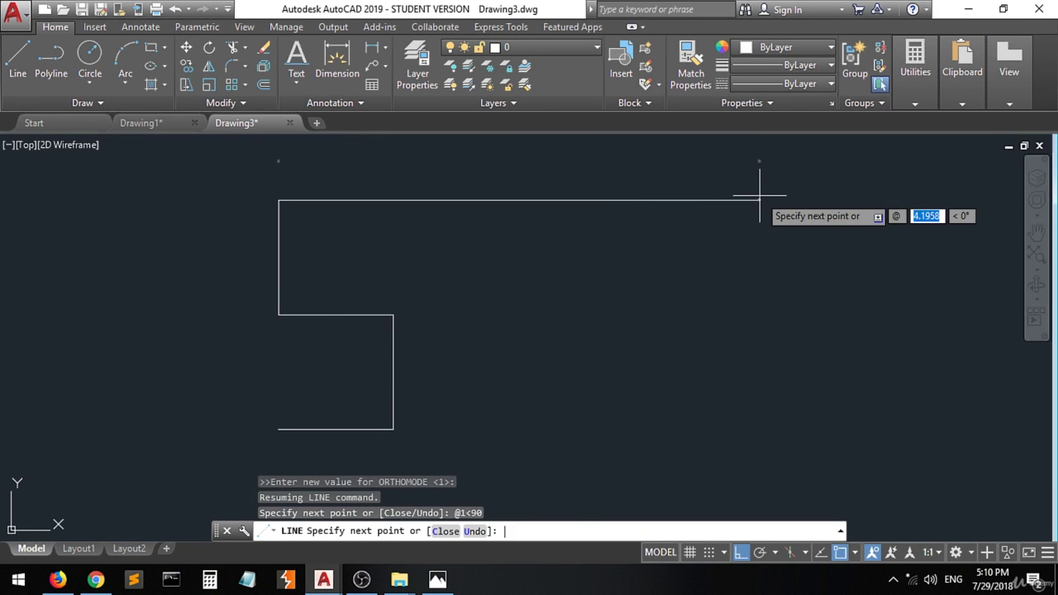
type("<0")
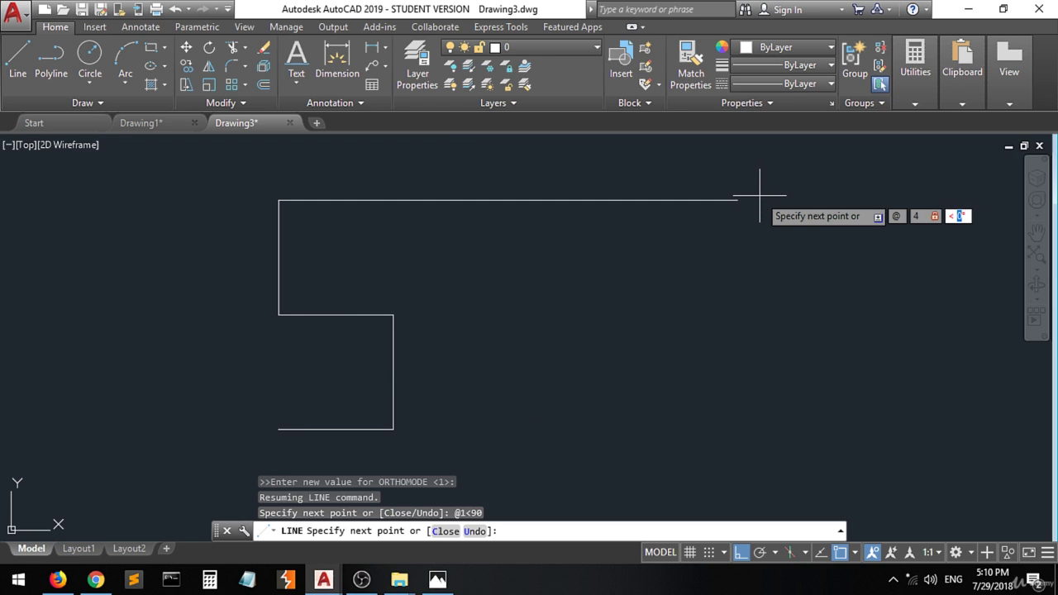
key("Return")
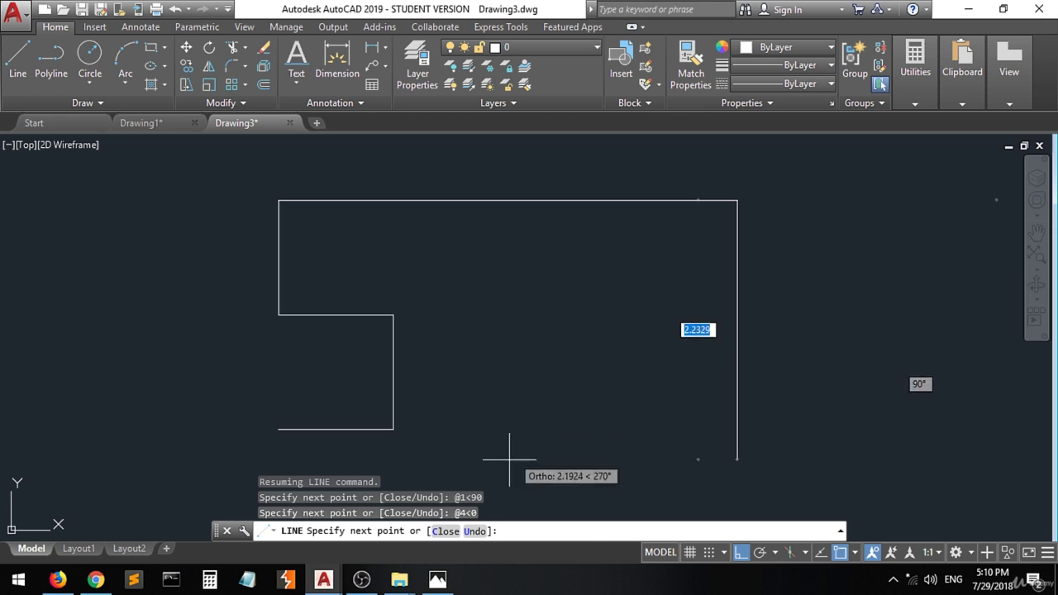
Check the T-slot's right-hand edges in the Photos reference image and return to Drawing3 in AutoCAD.
left_click(438, 581)
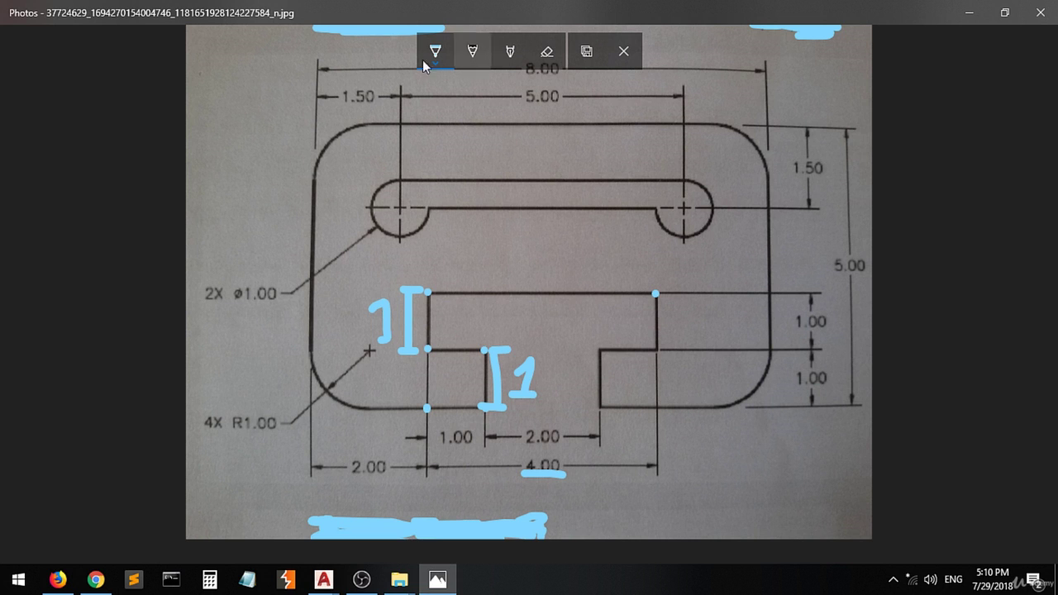
left_click(323, 579)
left_click(402, 499)
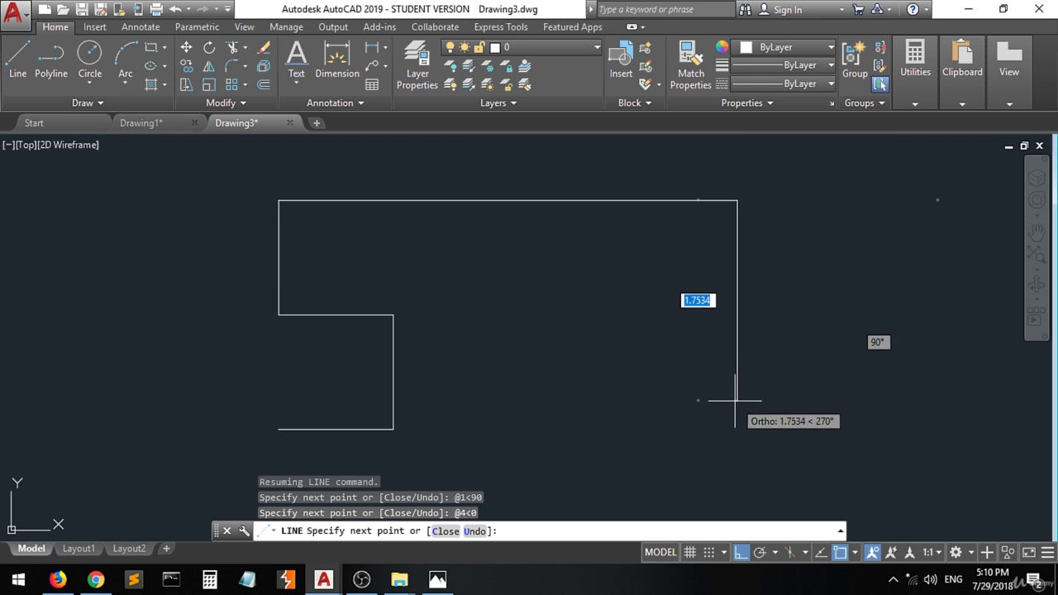
With Snap mode turned on, draw the slot's right edge down level with the left shoulder, followed by a 1-unit segment at 180°.
left_click(709, 553)
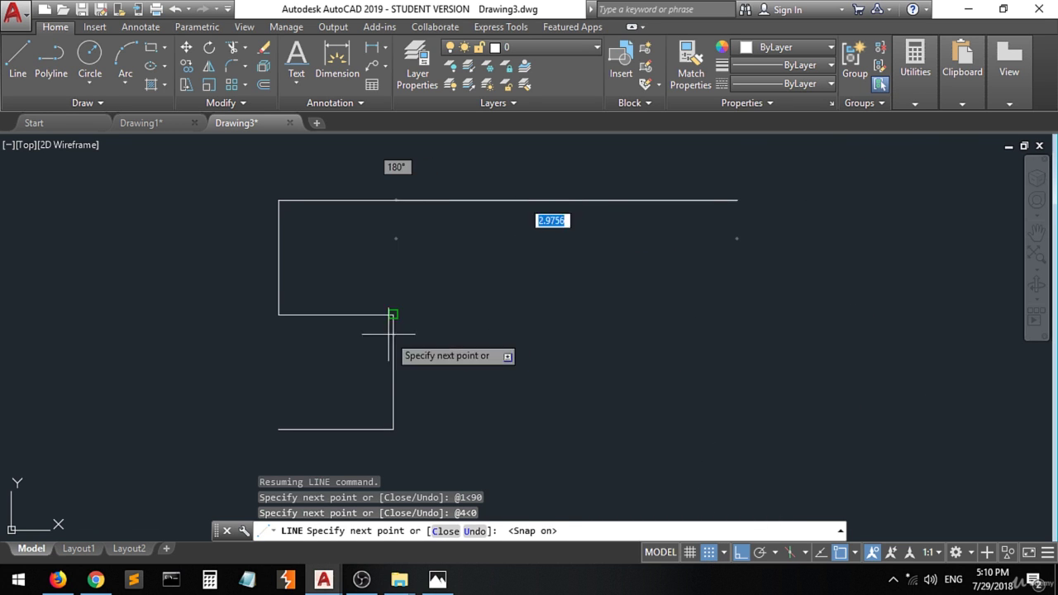
left_click(736, 314)
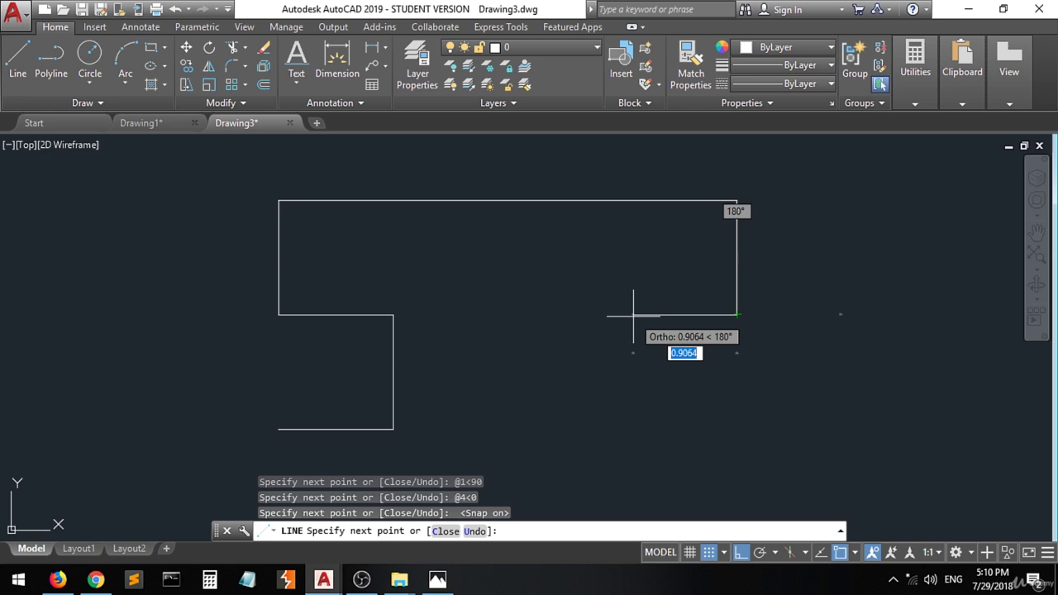
type("@1")
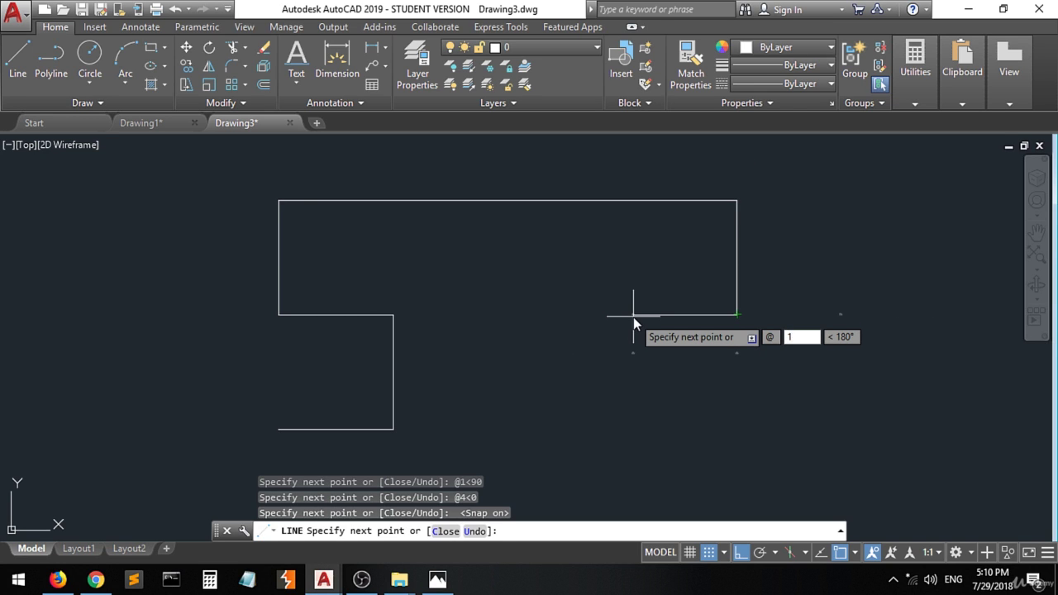
type("<")
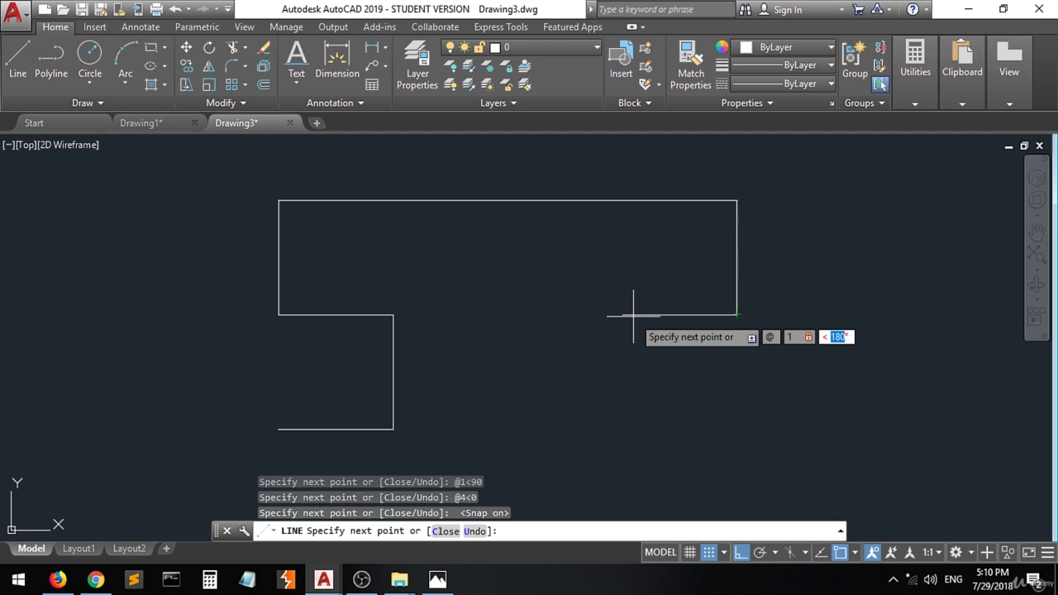
type("180")
key("Return")
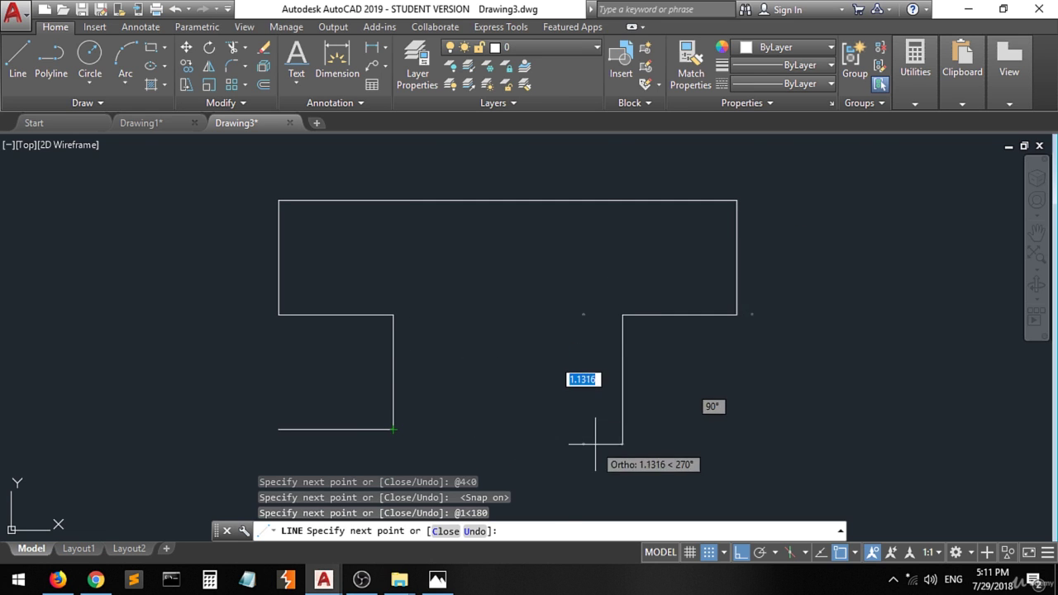
Continue the line down level with the lower-left segment and across to directly below the slot's outer right corner.
left_click(622, 429)
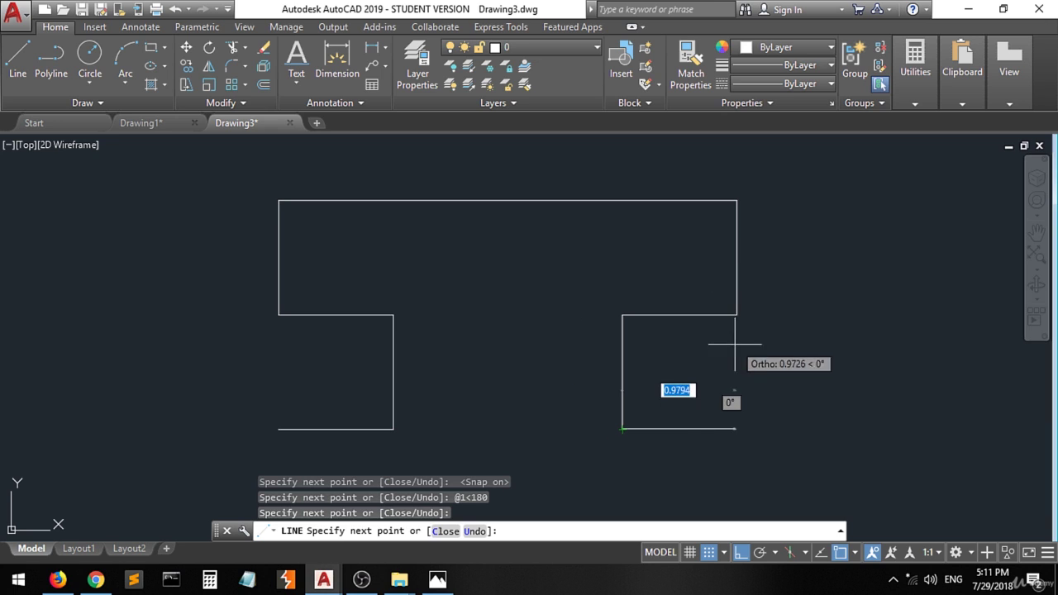
mouse_move(737, 314)
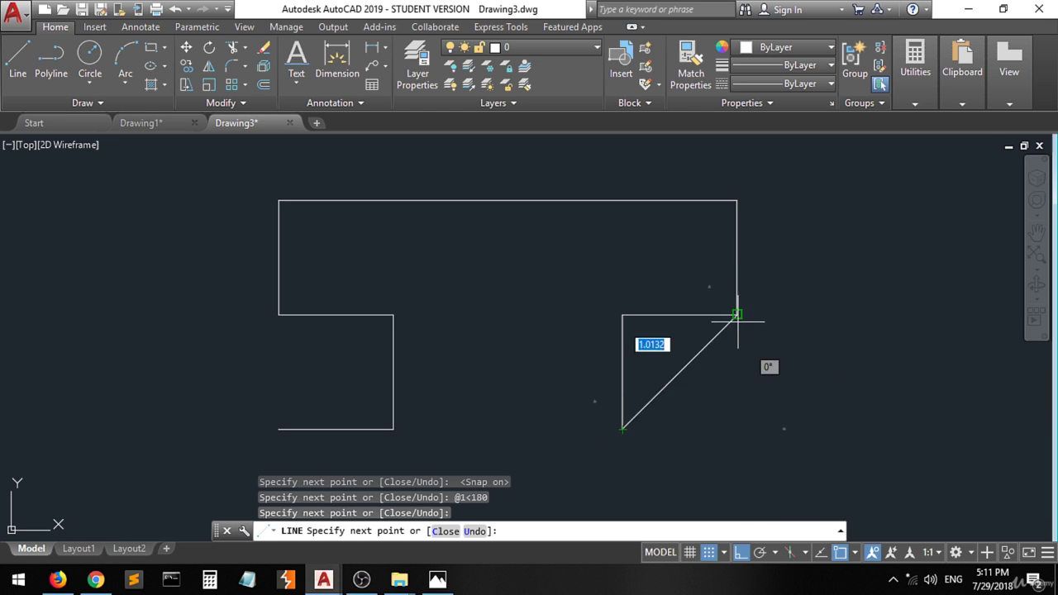
left_click(737, 429)
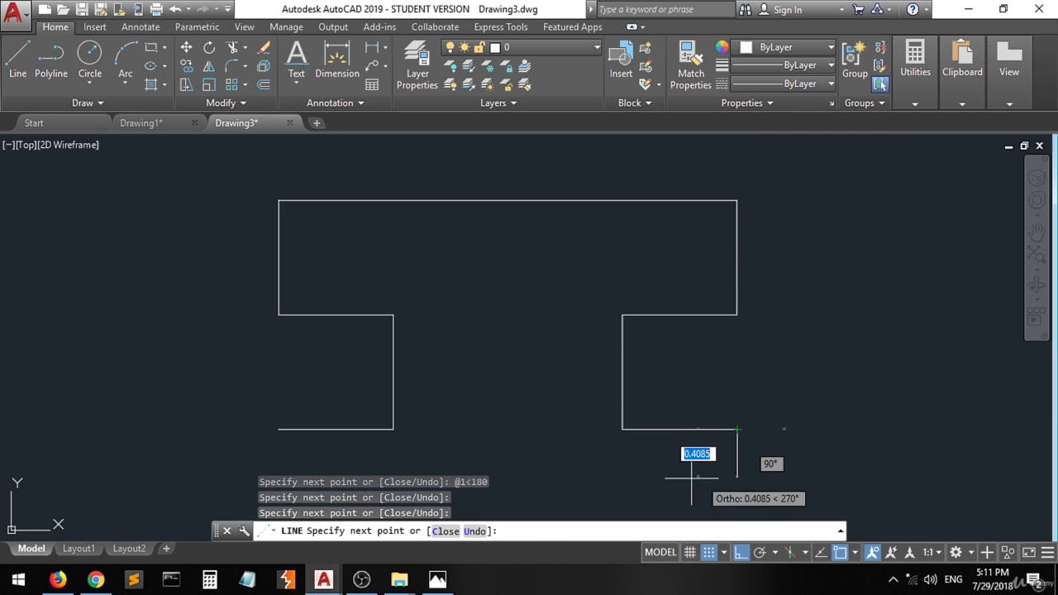
In the Photos reference image, annotate the lower-right bottom edge with a bracket and 2, underline the lower-left 2.00 dimension, and return to Drawing3 in AutoCAD.
left_click(437, 578)
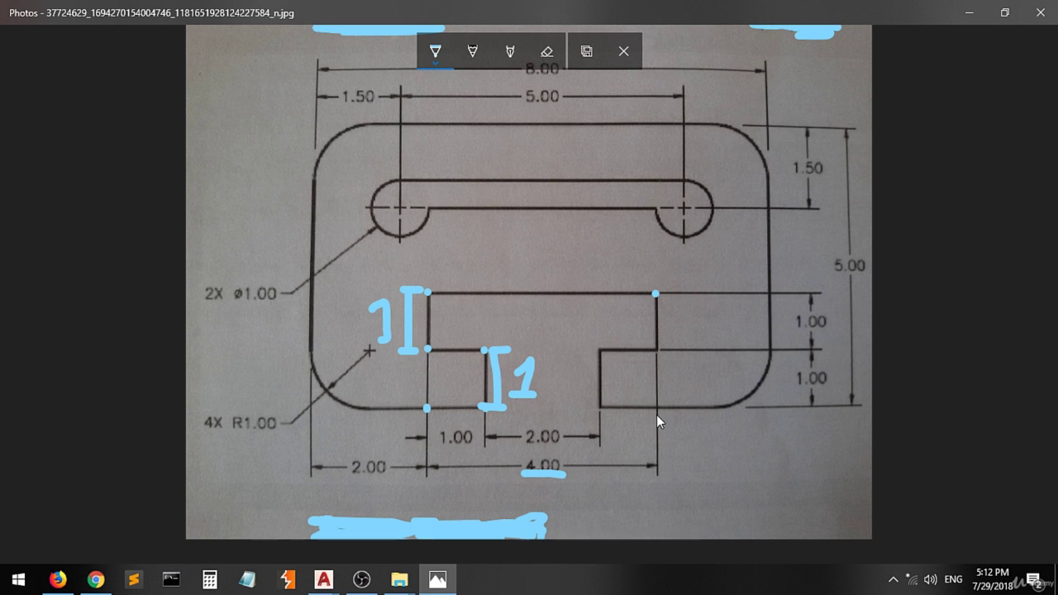
left_click_drag(659, 404, 659, 419)
left_click_drag(771, 345, 773, 365)
mouse_move(773, 424)
left_mouse_down()
mouse_move(773, 440)
mouse_move(756, 428)
mouse_move(725, 434)
left_mouse_up()
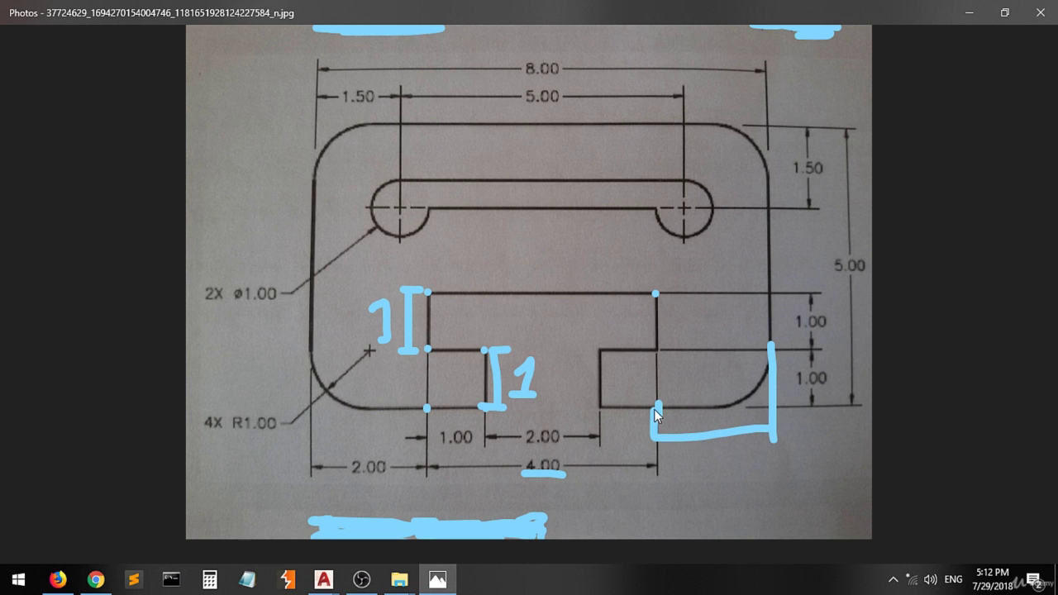
left_click_drag(712, 471, 735, 472)
left_click(352, 481)
left_click_drag(354, 482, 369, 483)
mouse_move(325, 585)
left_click(401, 501)
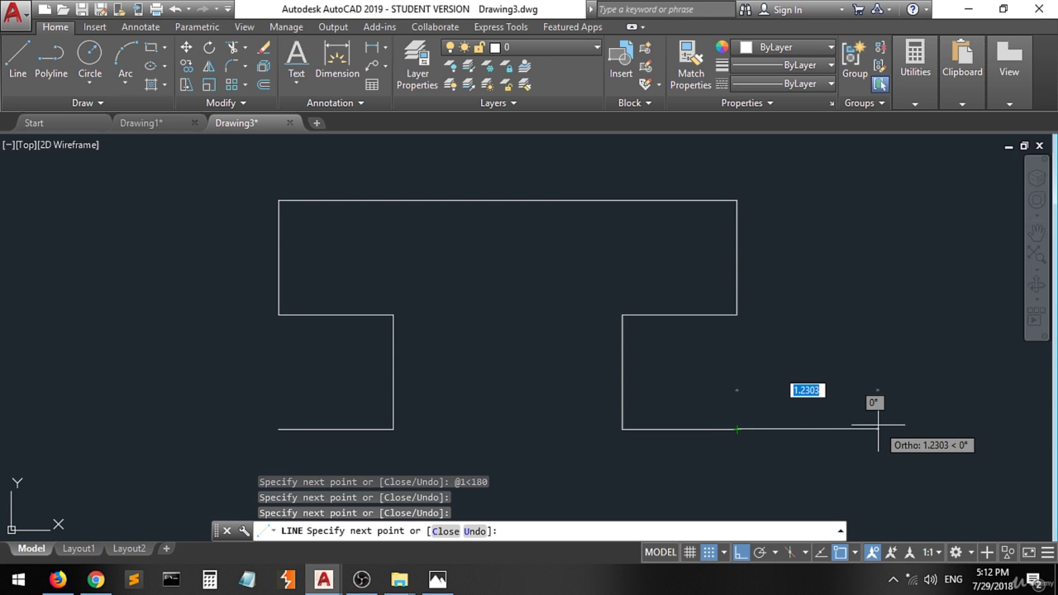
Extend the plate's bottom edge to the lower-right corner with a segment 2 units long at 0°.
scroll(878, 426, "down", 1)
scroll(414, 402, "down", 1)
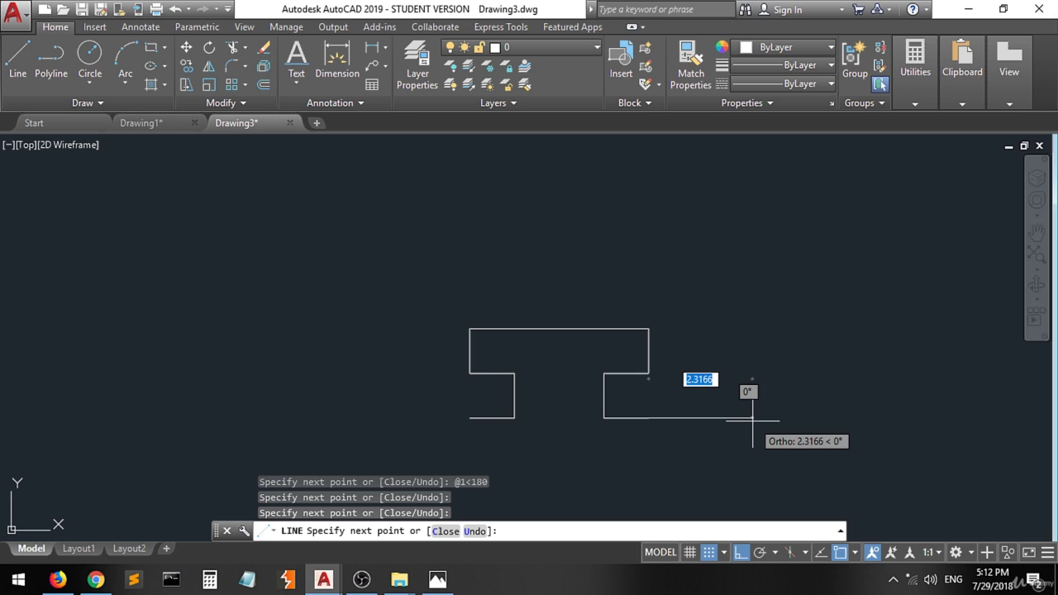
type("2")
key("Tab")
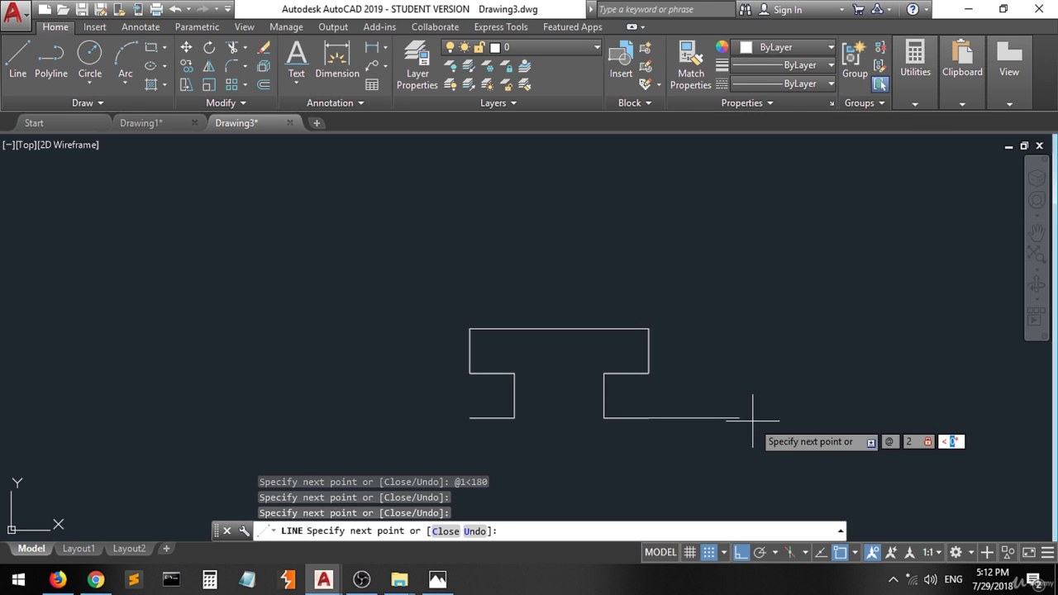
key("Return")
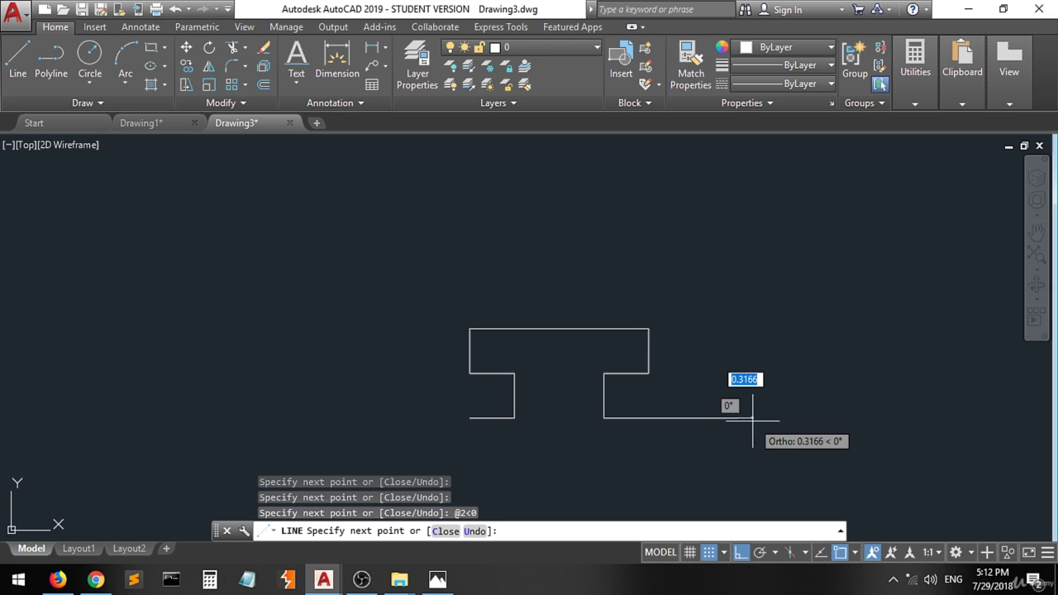
Check the plate's overall height in the Photos reference image and return to Drawing3 in AutoCAD.
left_click(426, 583)
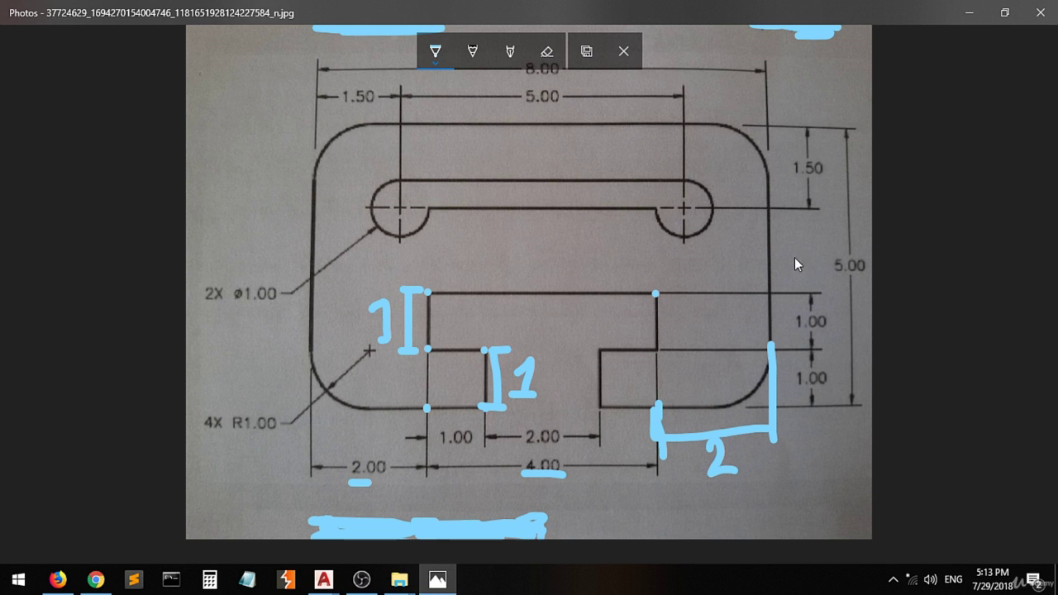
mouse_move(335, 581)
left_click(405, 512)
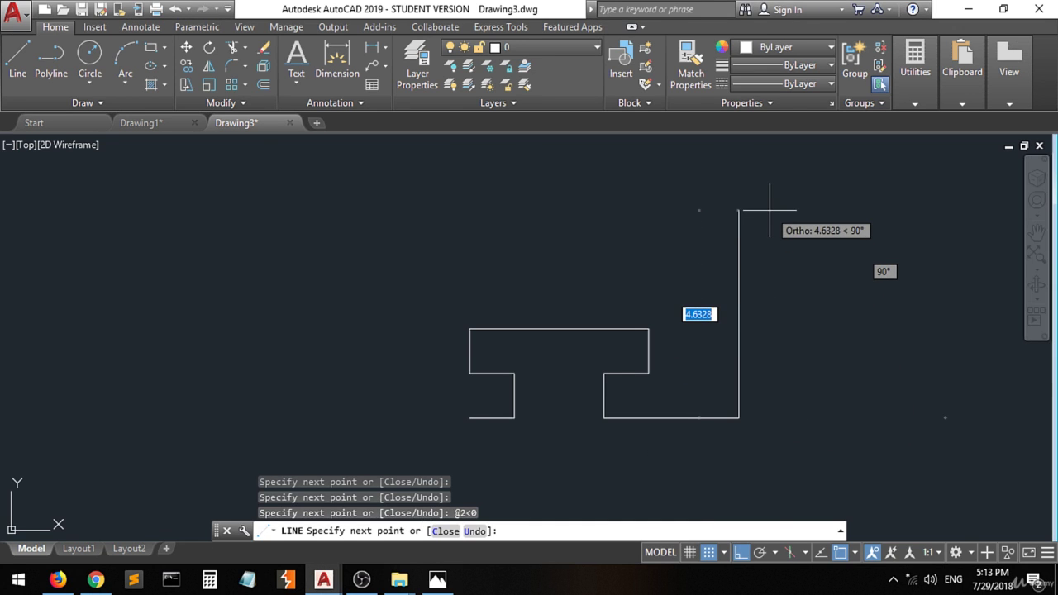
Draw the plate's right edge upward as a segment 5 units long at 90°.
type("@5")
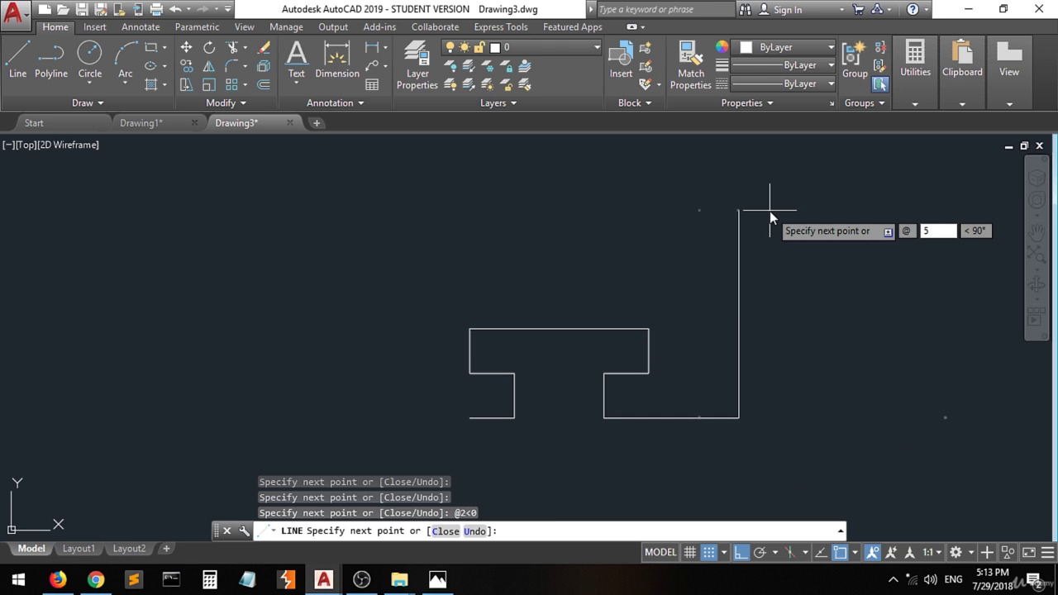
key("Tab")
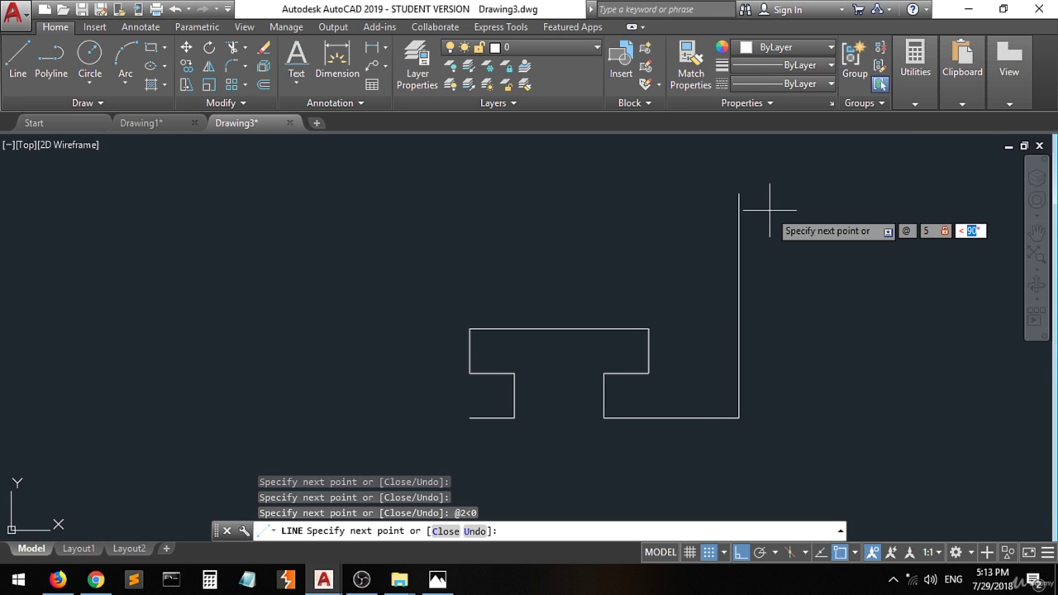
key("Return")
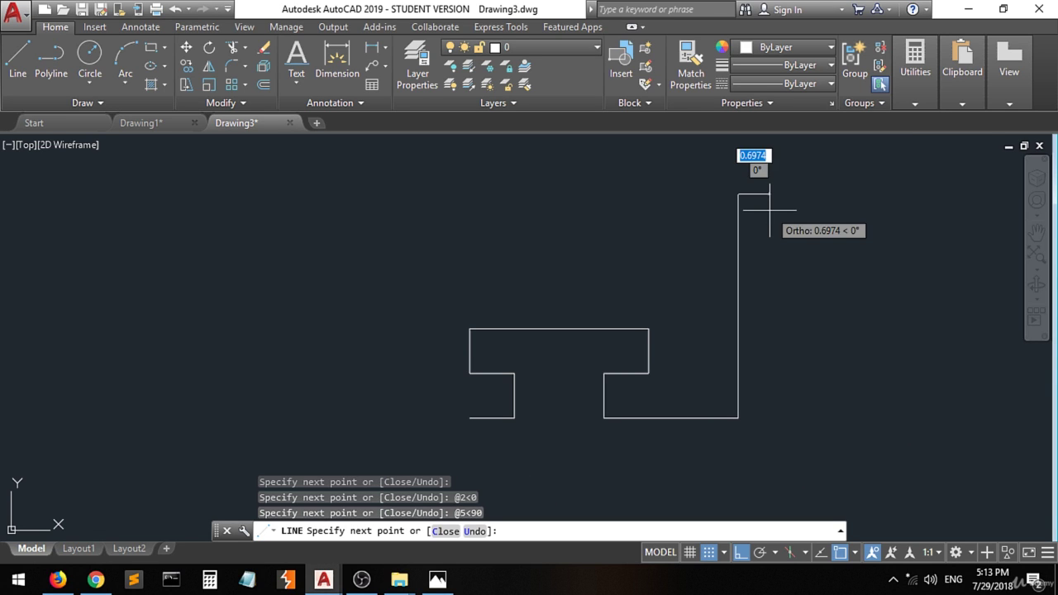
In the Photos reference image, underline the 8.00 overall width dimension and return to Drawing3 in AutoCAD.
left_click(437, 579)
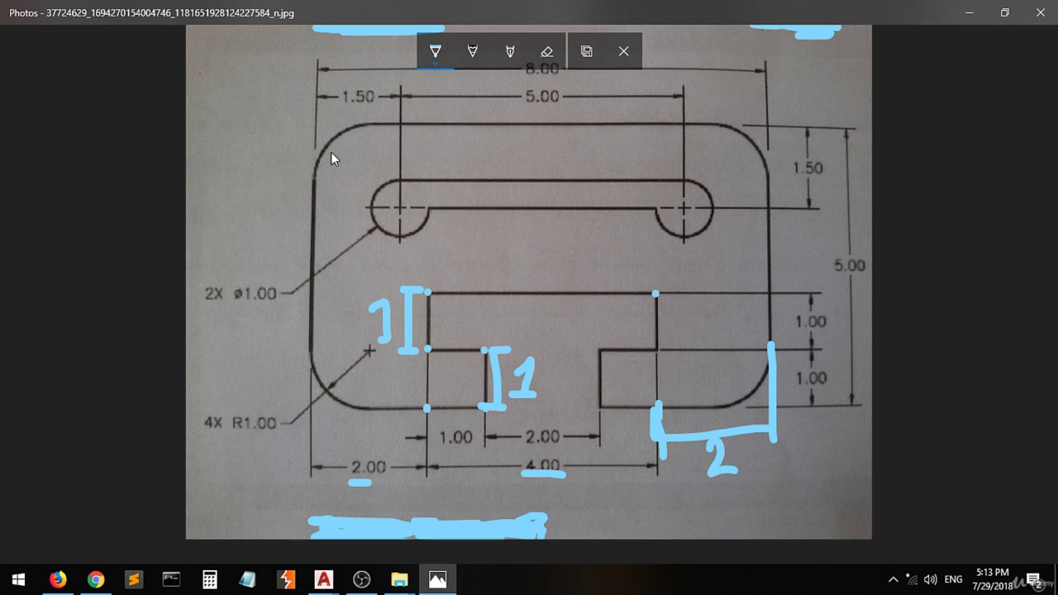
left_click_drag(521, 78, 546, 79)
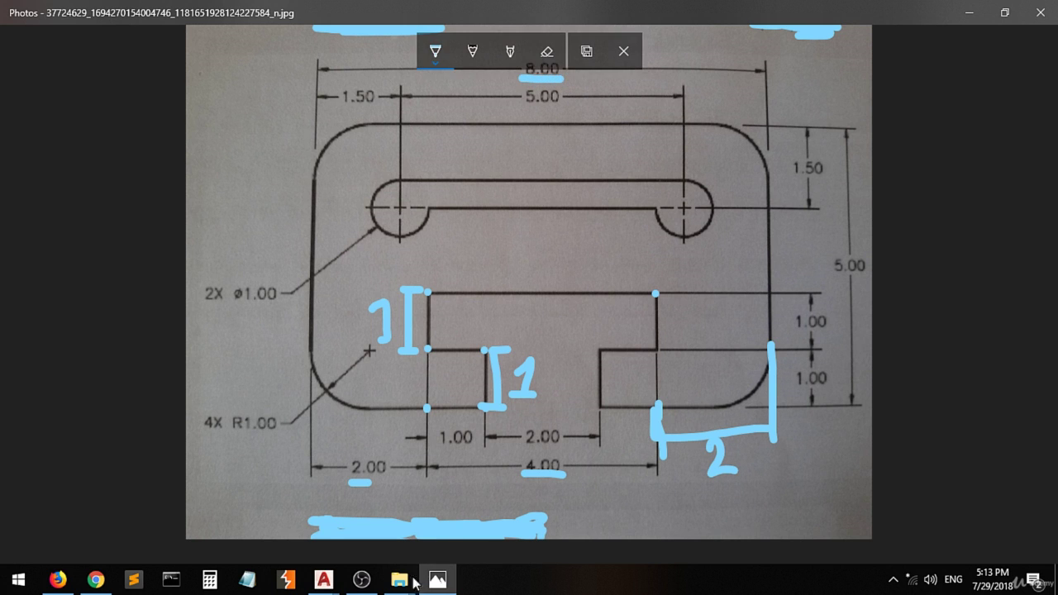
mouse_move(318, 583)
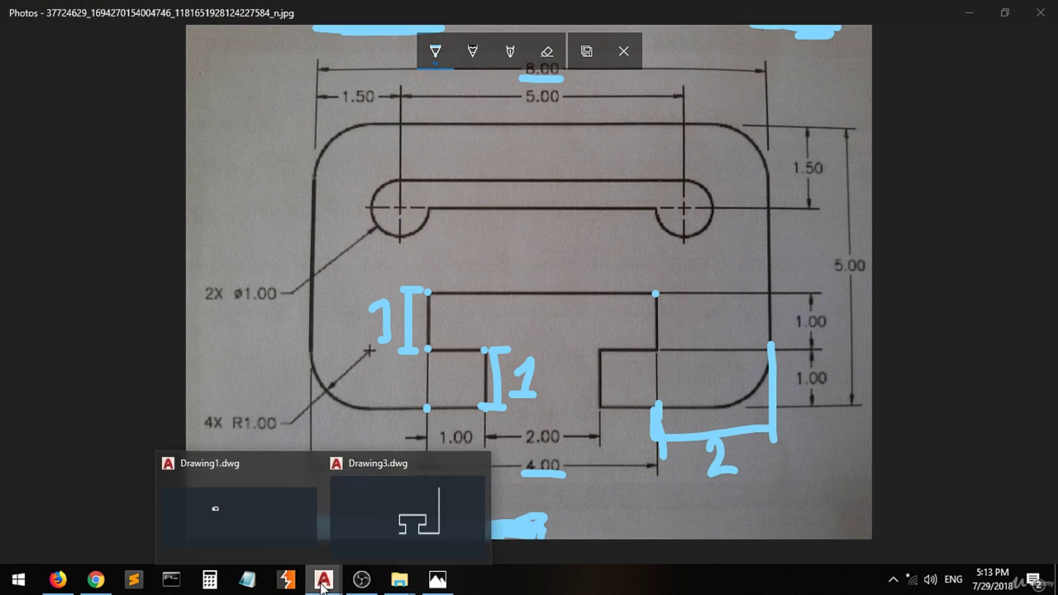
left_click(376, 516)
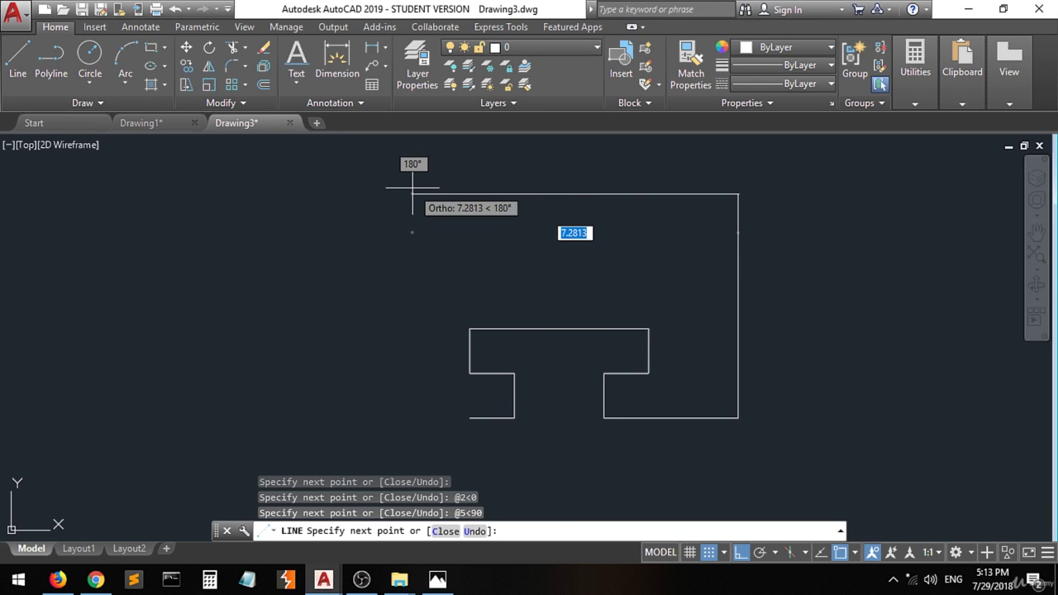
Draw the plate's top edge leftward as a segment 8 units long at 180°.
type("8")
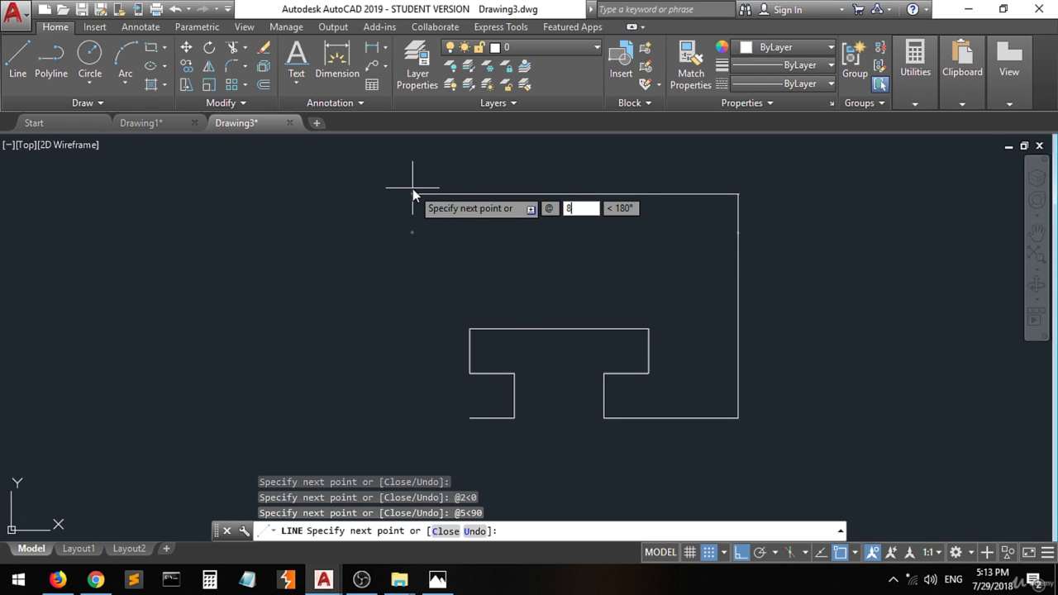
key("Tab")
key("BackSpace")
type("180")
key("Return")
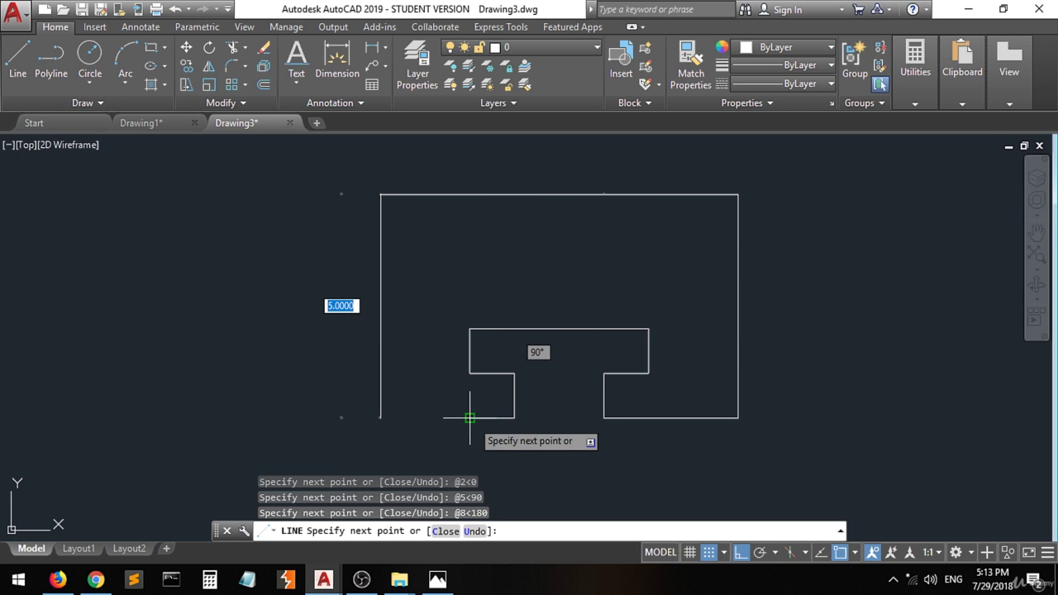
Draw the plate's left edge down to the bottom level, close the outline at its starting point, and end the line.
left_click(380, 418)
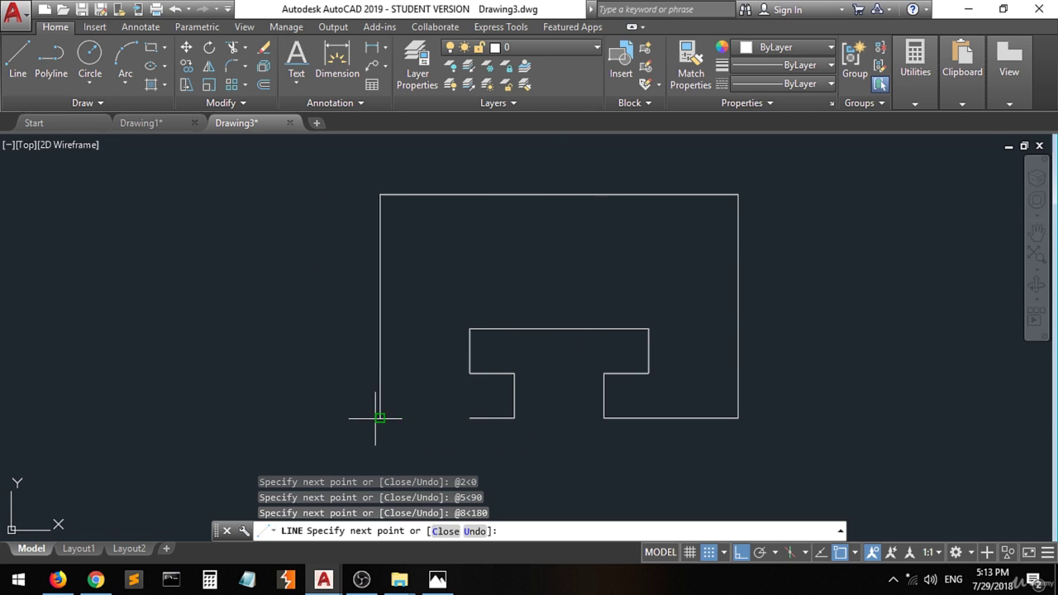
left_click(470, 418)
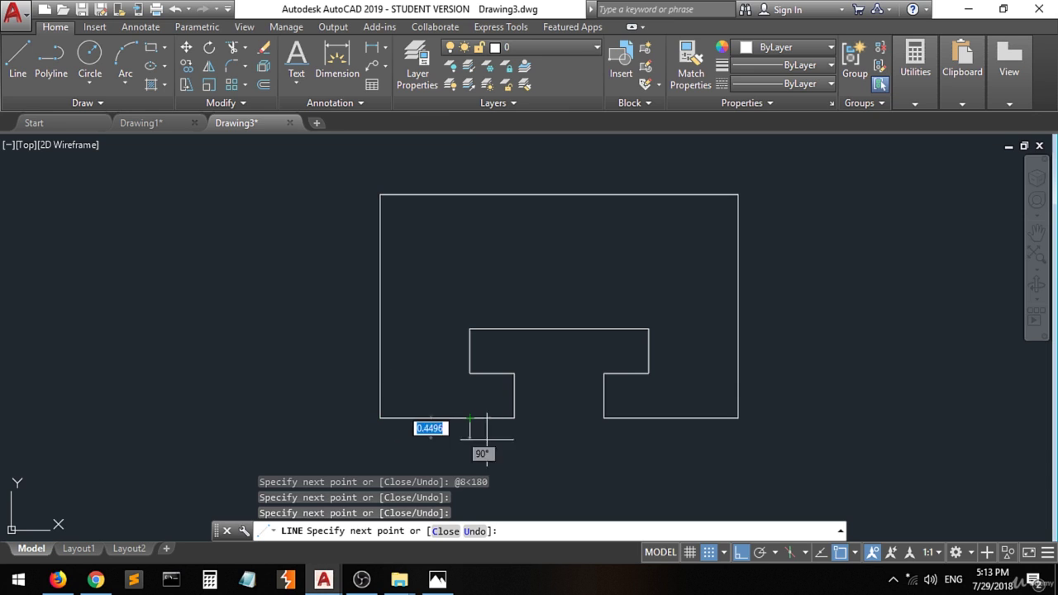
key("Return")
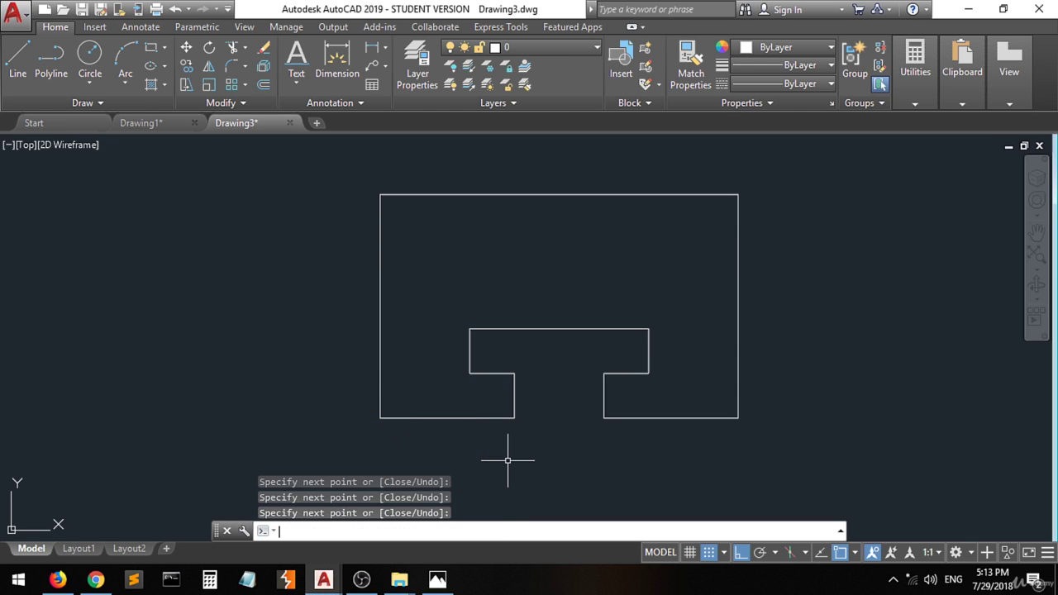
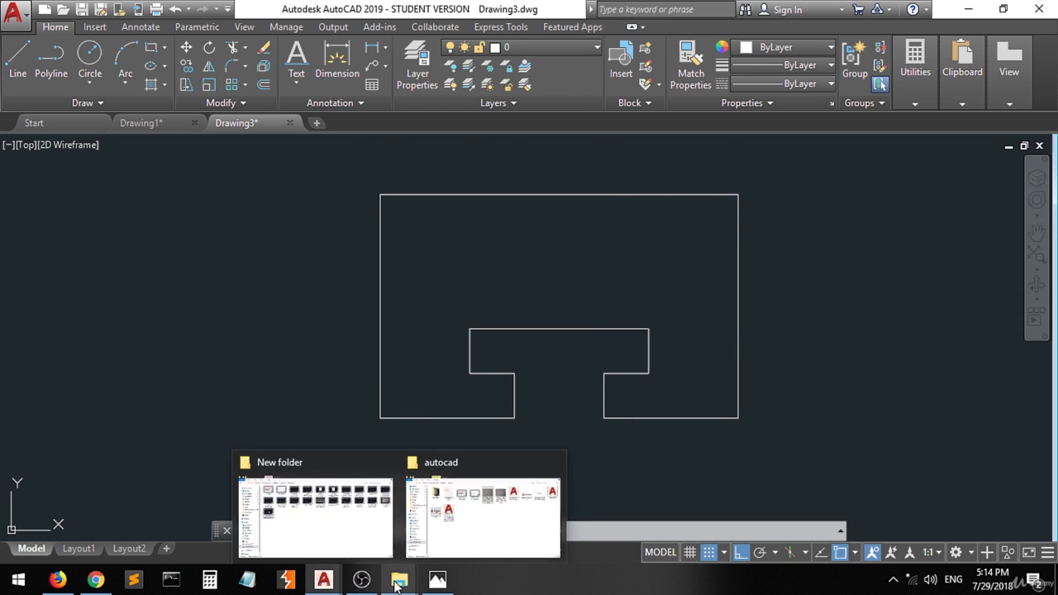
Check the corner radius callout in the Photos reference image and return to Drawing3 in AutoCAD.
mouse_move(438, 580)
left_click(485, 472)
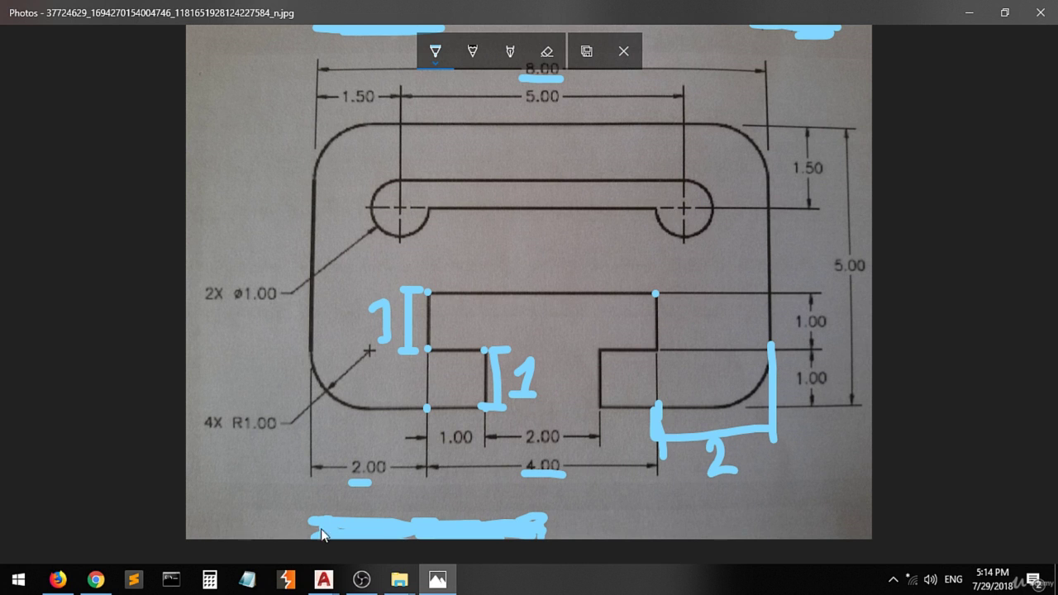
mouse_move(324, 579)
left_click(401, 521)
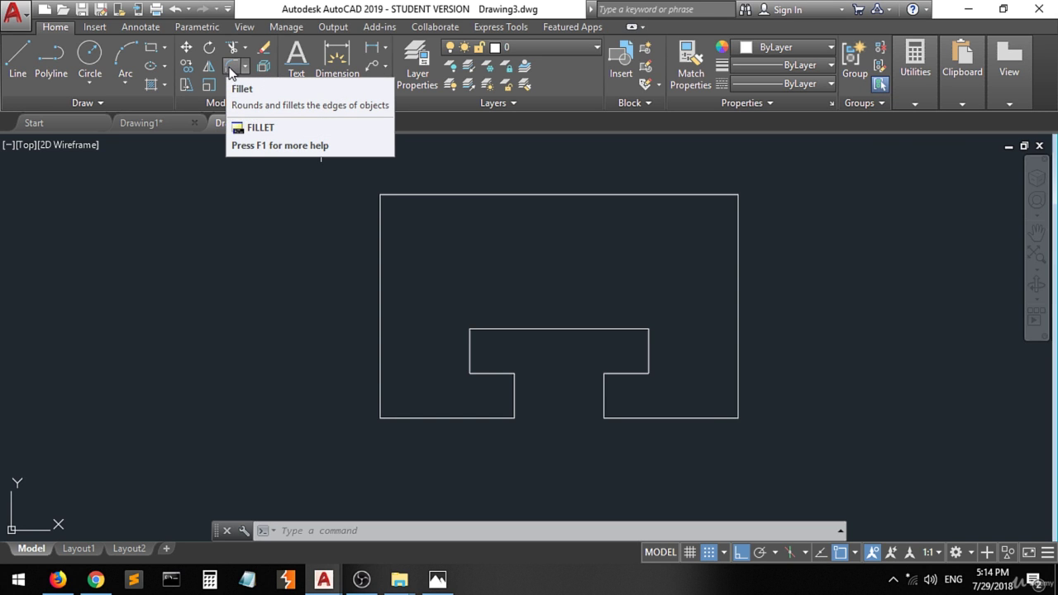
Fillet the plate's lower-right corner with a radius of 1, checking the R1.00 callout in the Photos reference image.
left_click(232, 73)
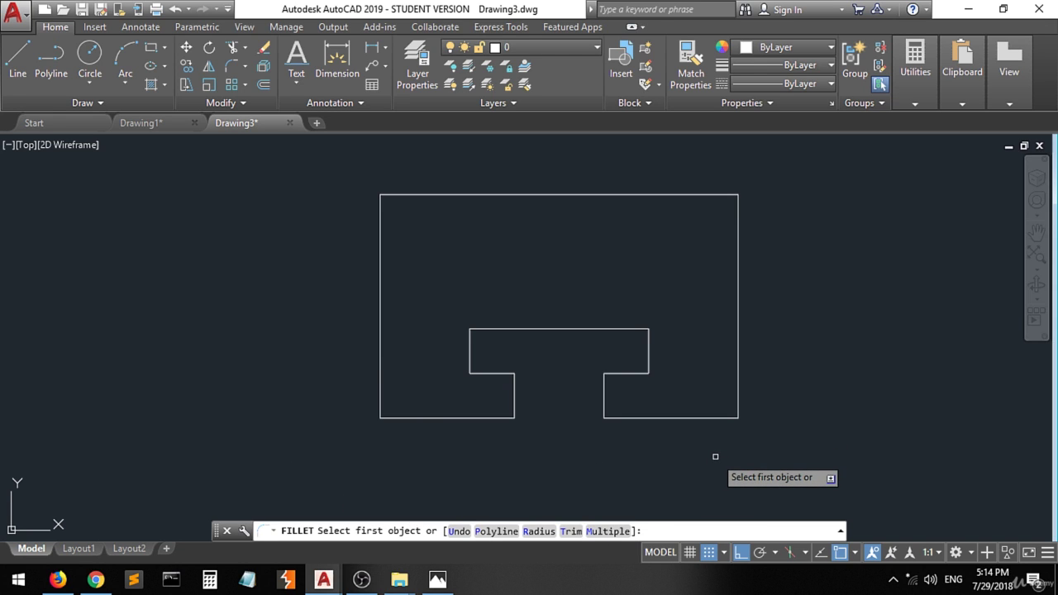
type("r")
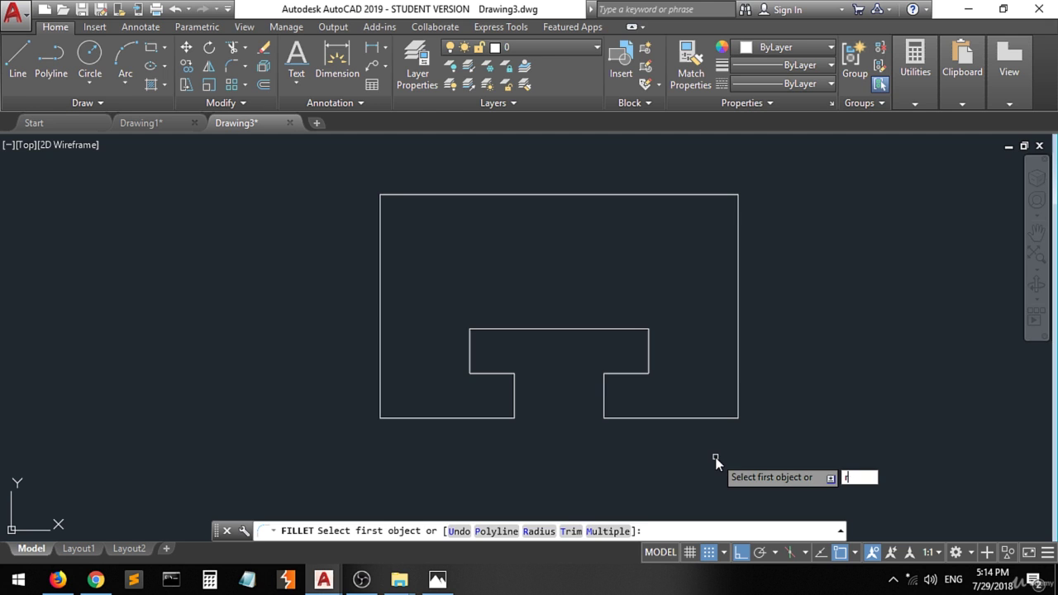
key("Return")
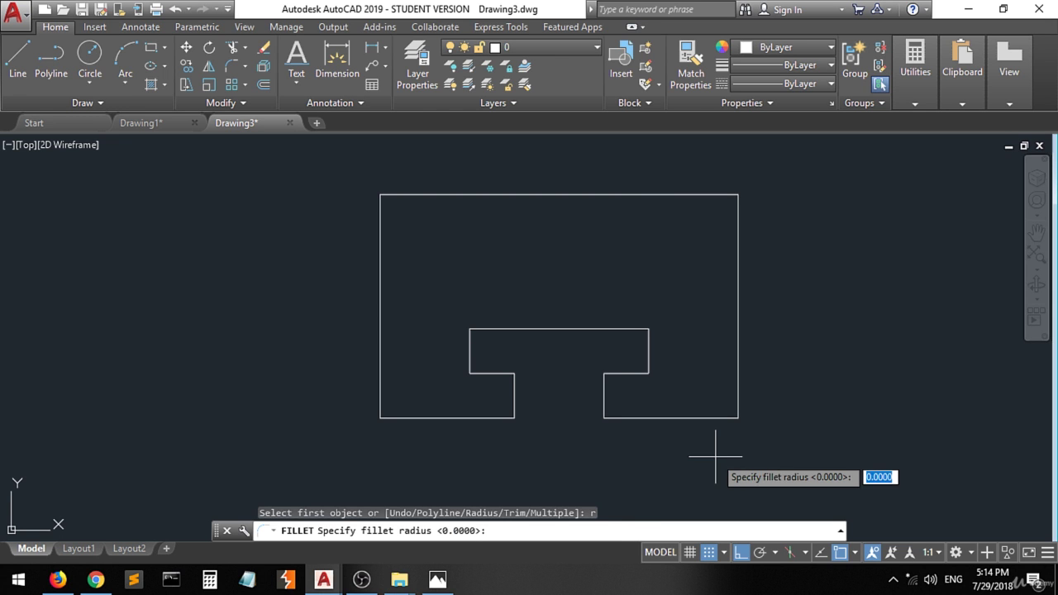
left_click(437, 580)
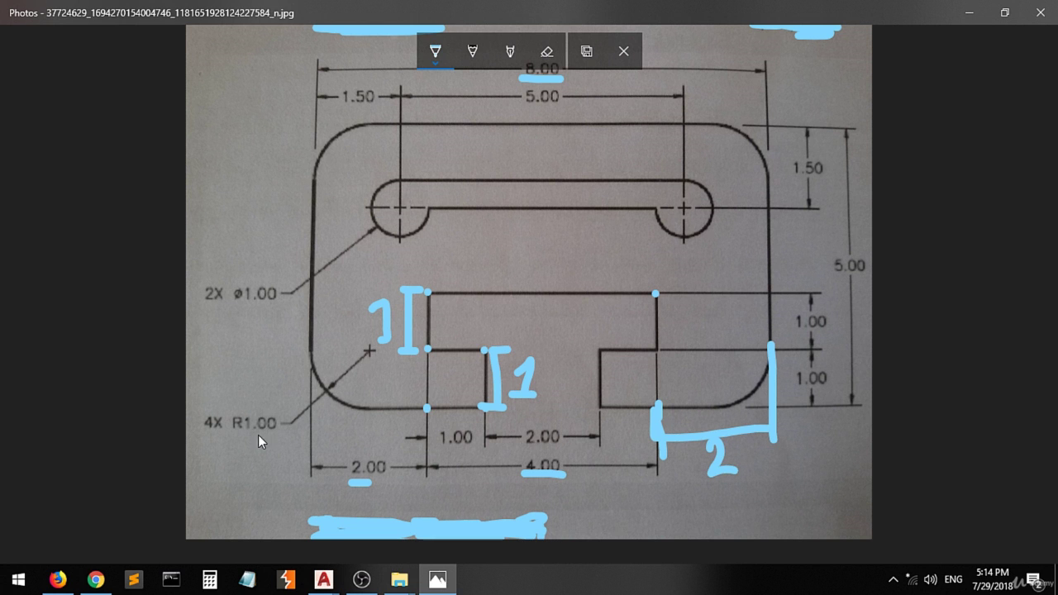
mouse_move(323, 580)
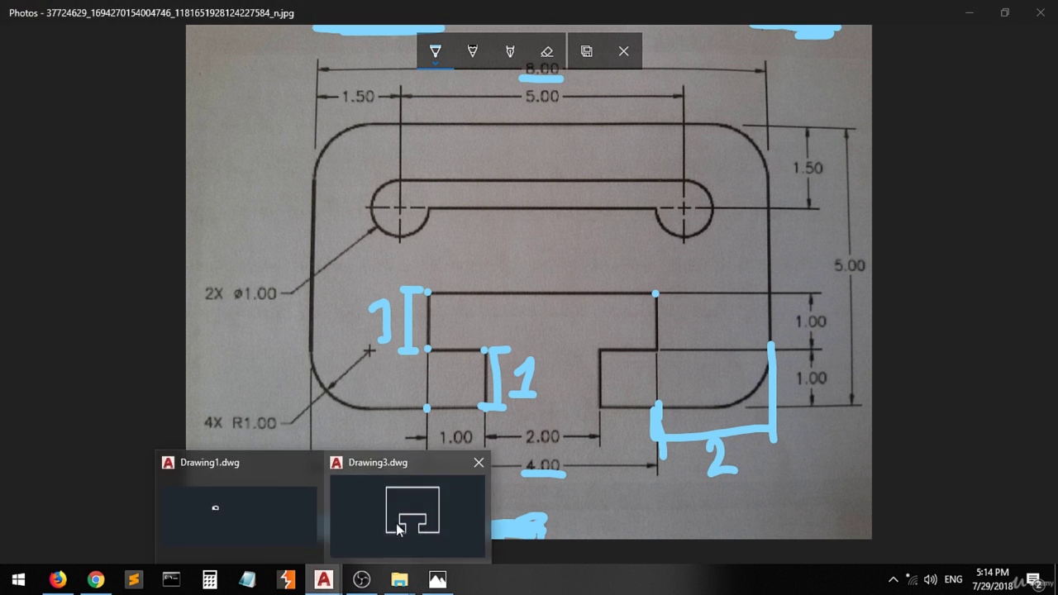
left_click(402, 517)
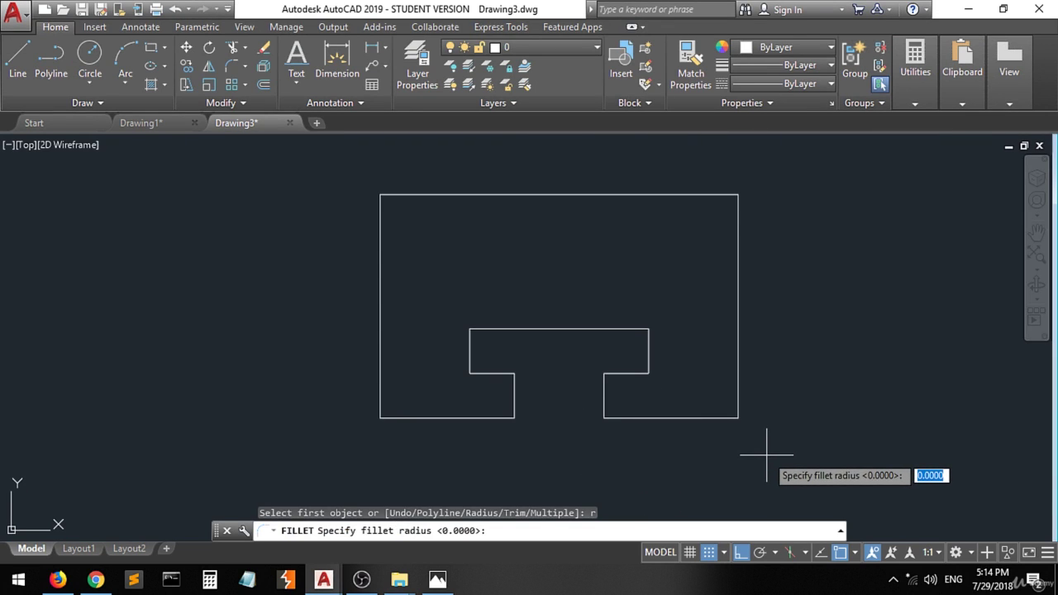
type("1")
key("Return")
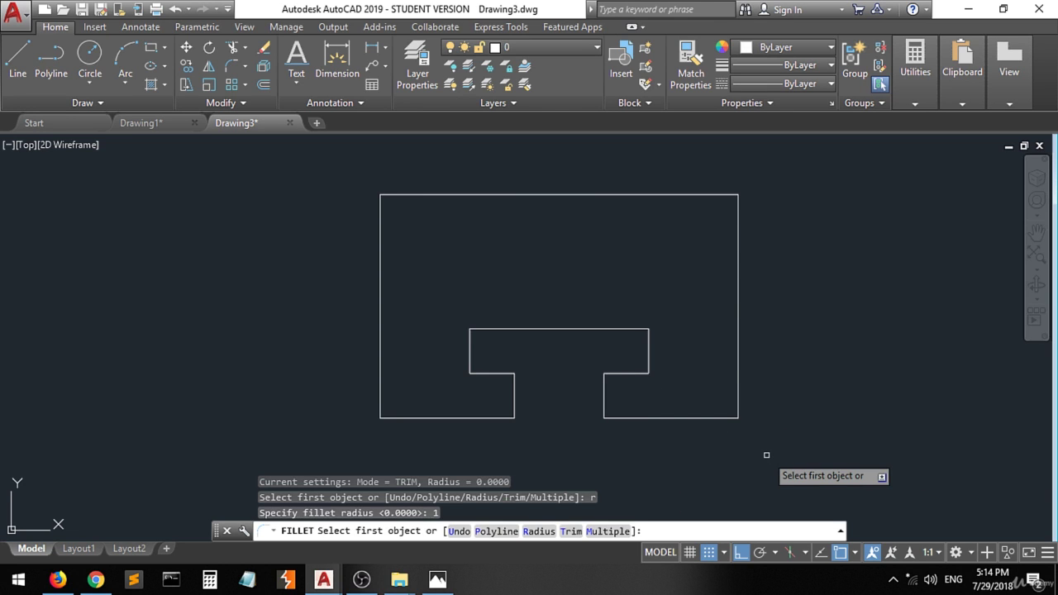
left_click(716, 415)
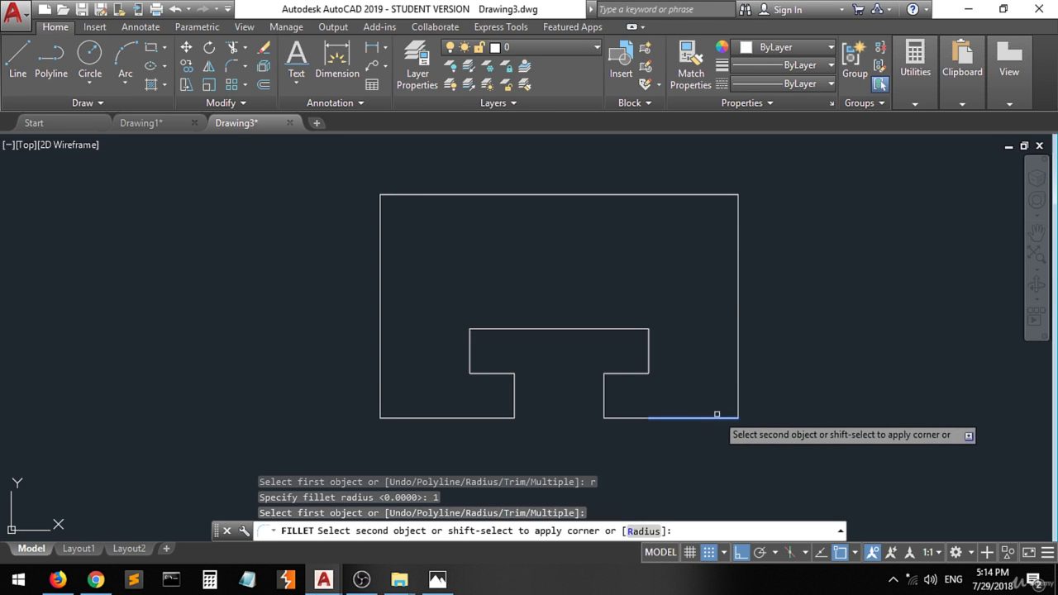
left_click(737, 358)
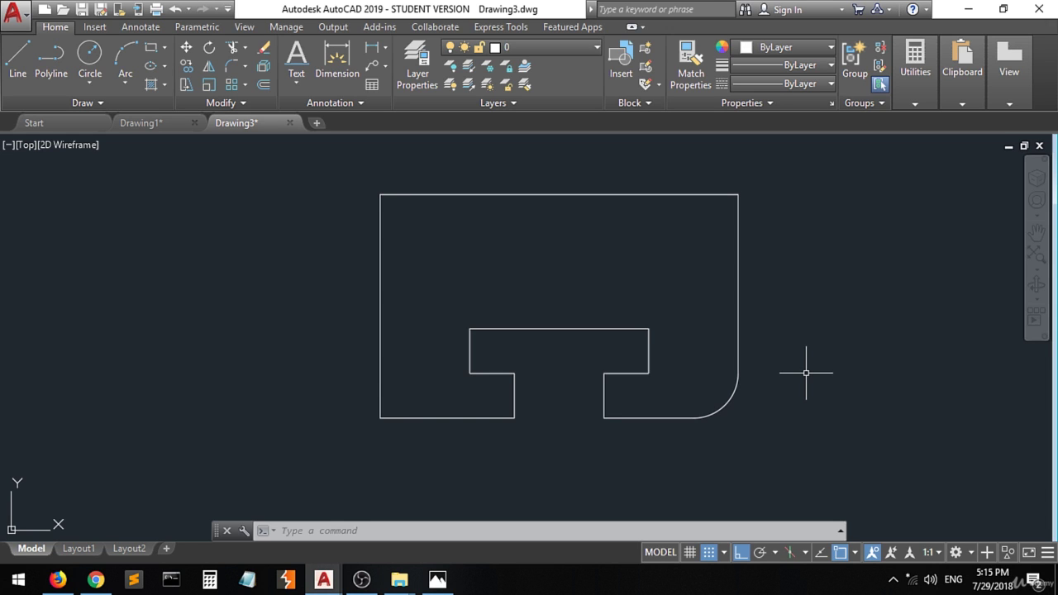
Fillet the plate's upper-right corner with the same radius of 1.
type("f")
key("Return")
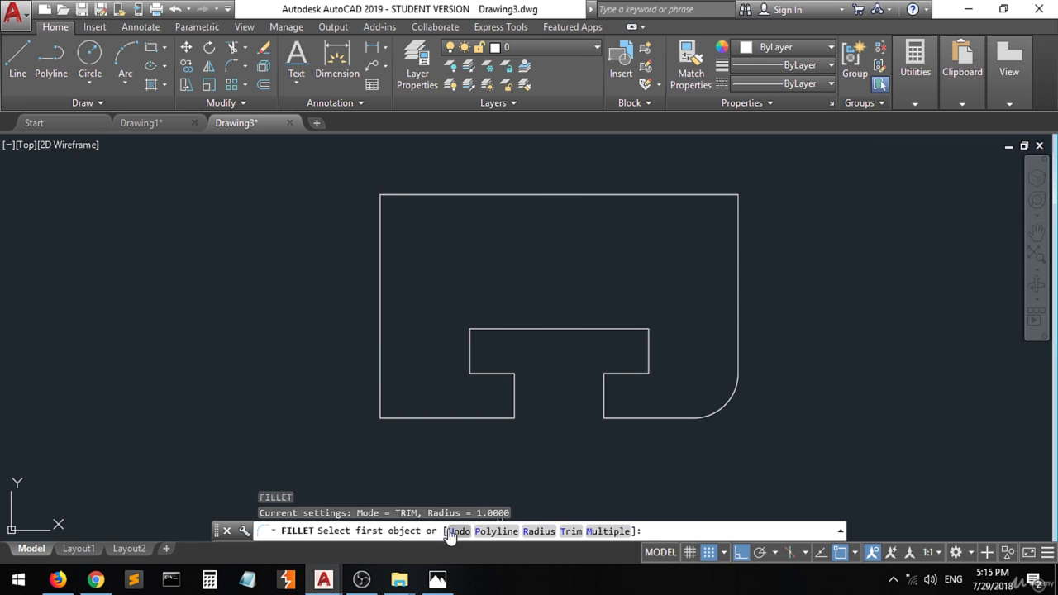
left_click(738, 232)
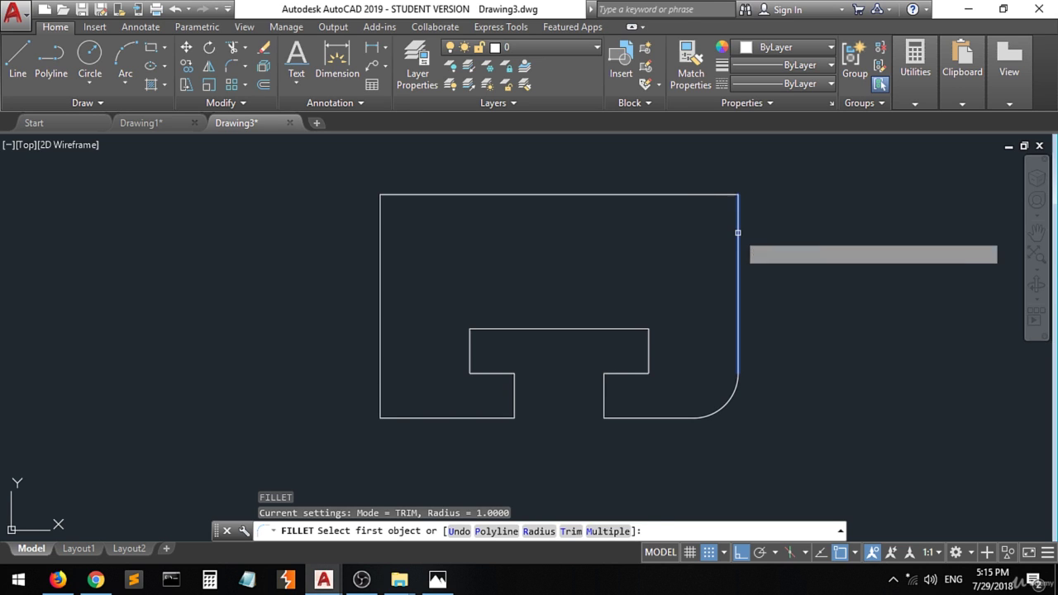
left_click(688, 194)
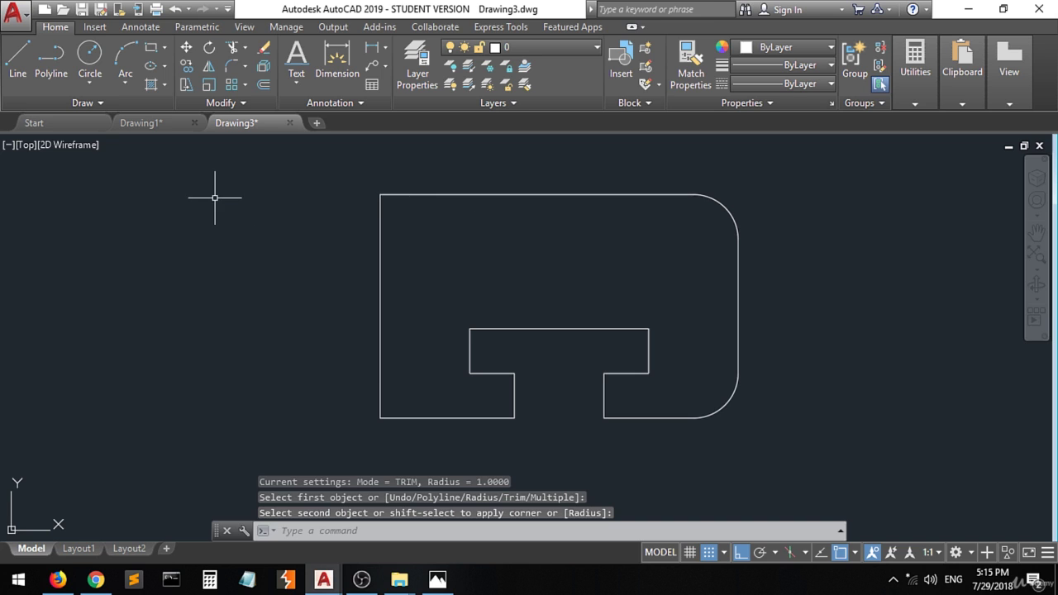
Fillet the plate's upper-left and lower-left corners with the same radius of 1.
key("Return")
left_click(398, 194)
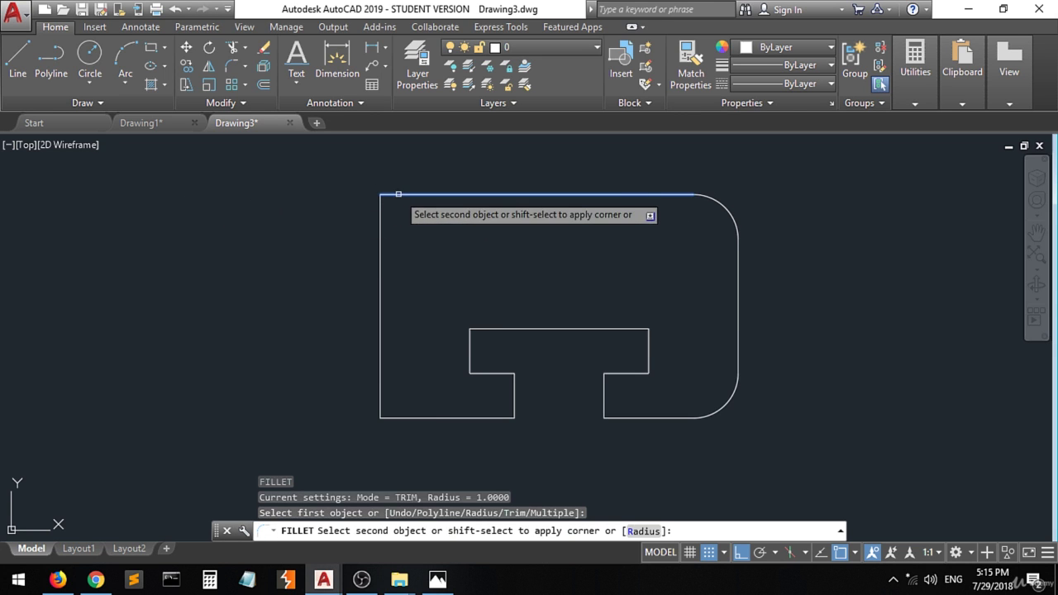
left_click(380, 236)
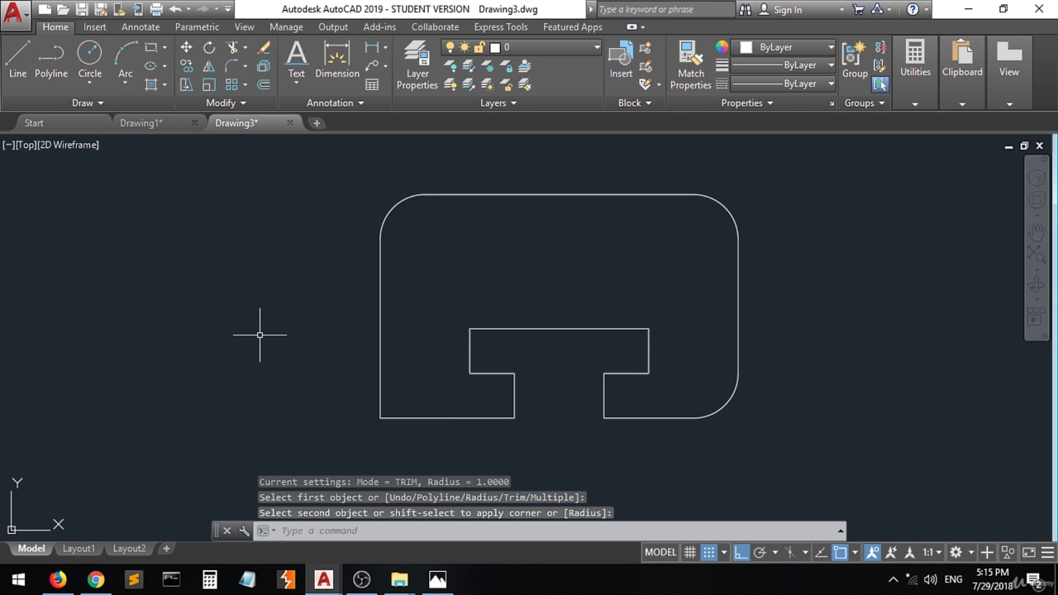
key("Return")
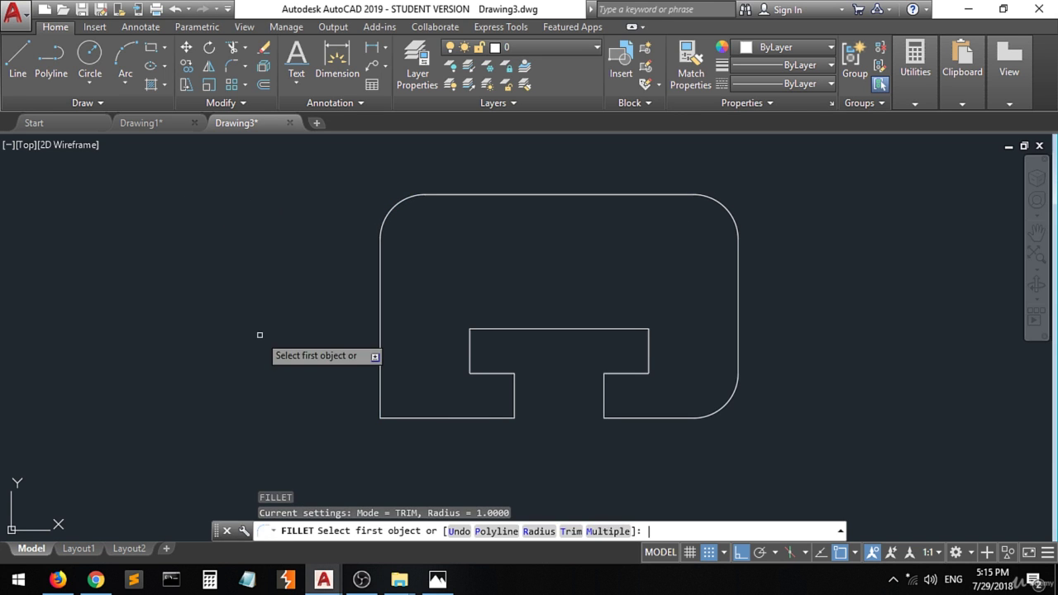
left_click(380, 389)
left_click(410, 418)
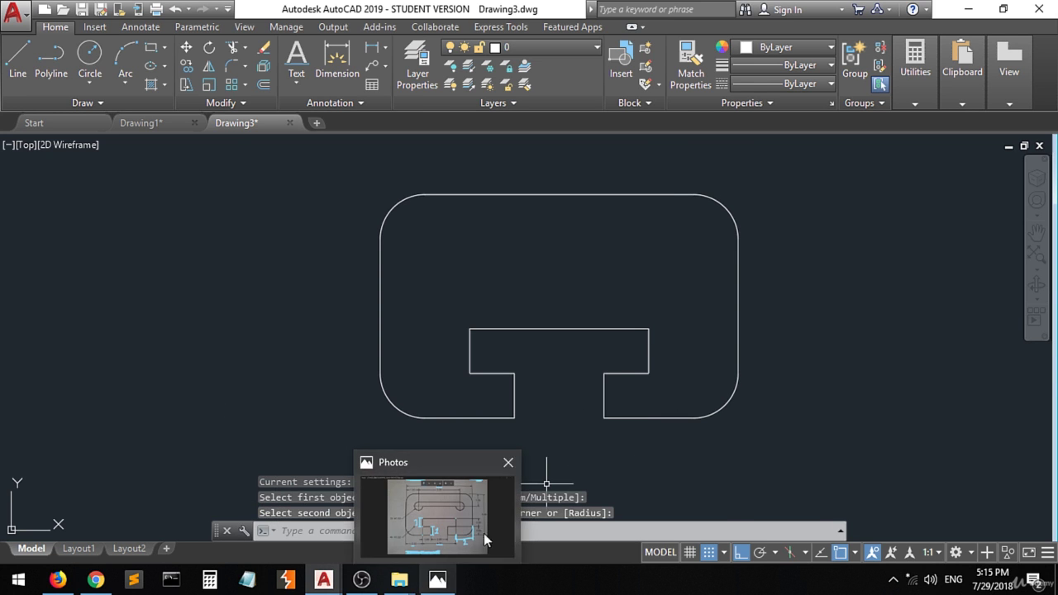
In the Photos reference image, mark the vertical distance from the plate's top edge to the left circle's centre as 1.5.
left_click(483, 535)
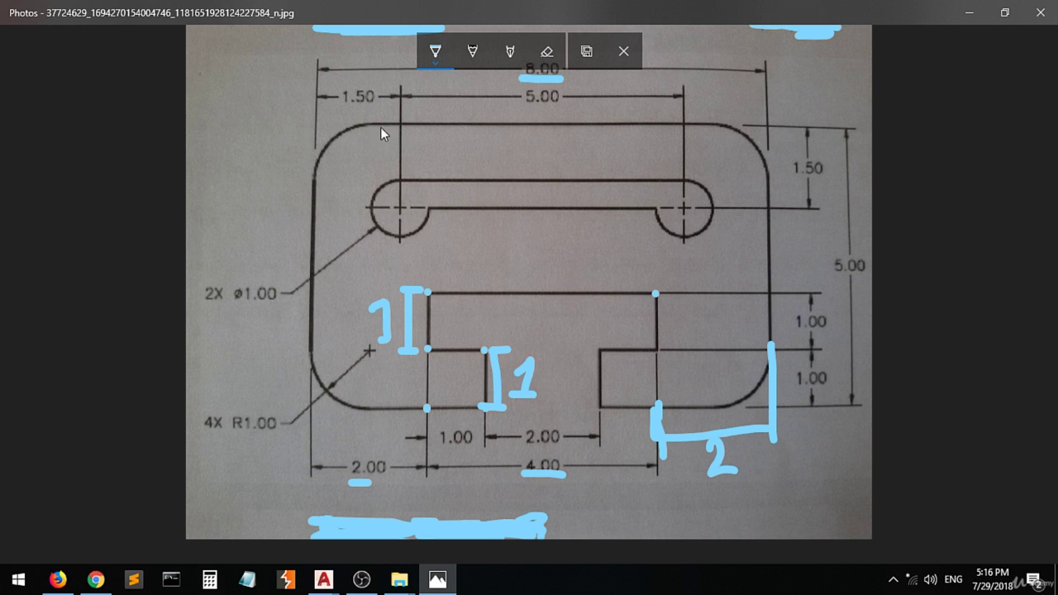
left_click_drag(401, 125, 336, 126)
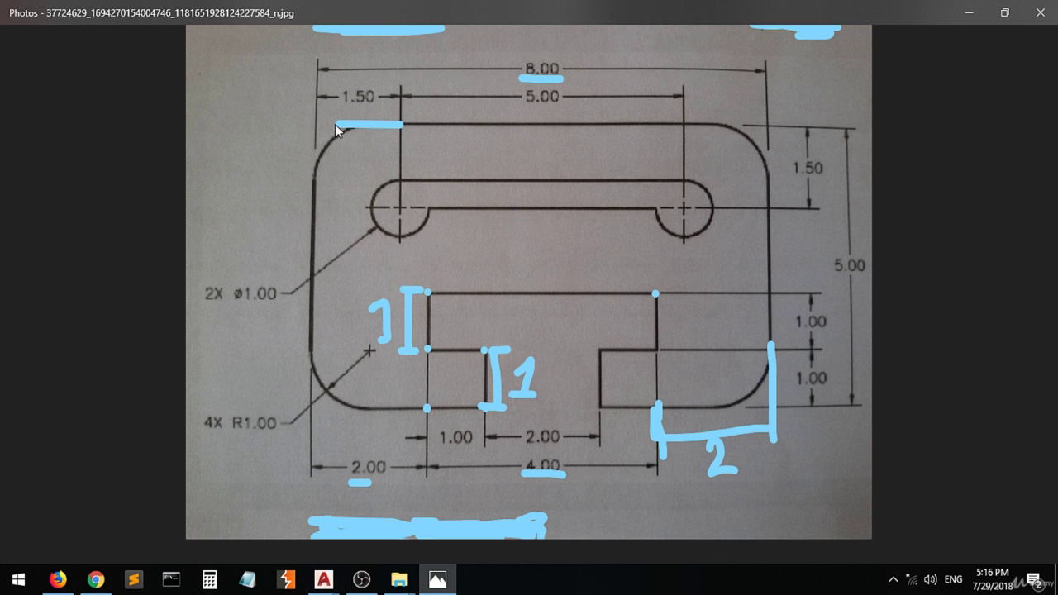
left_click_drag(272, 125, 274, 203)
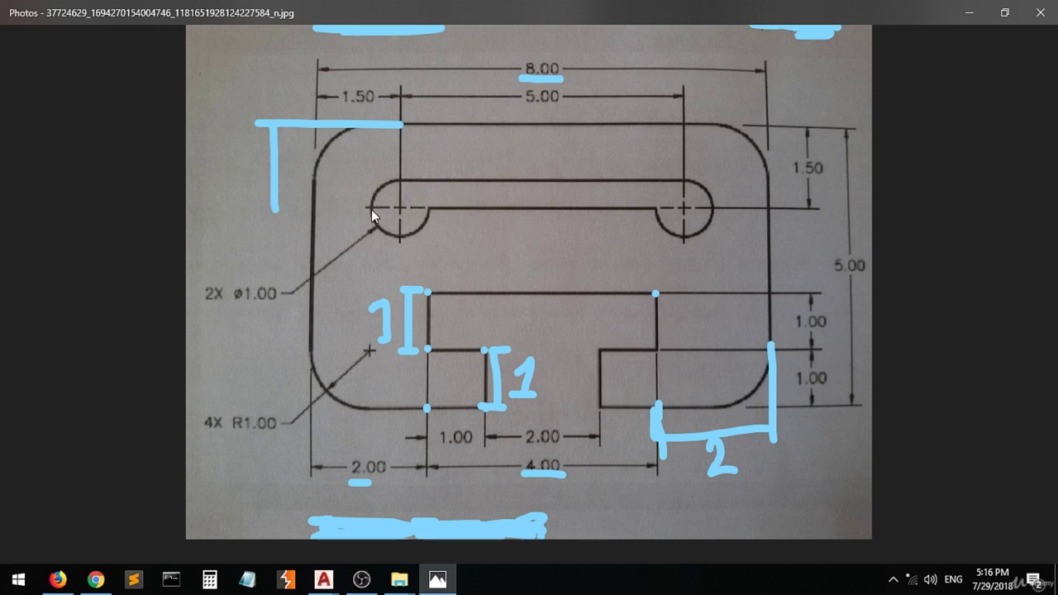
left_click_drag(382, 204, 257, 207)
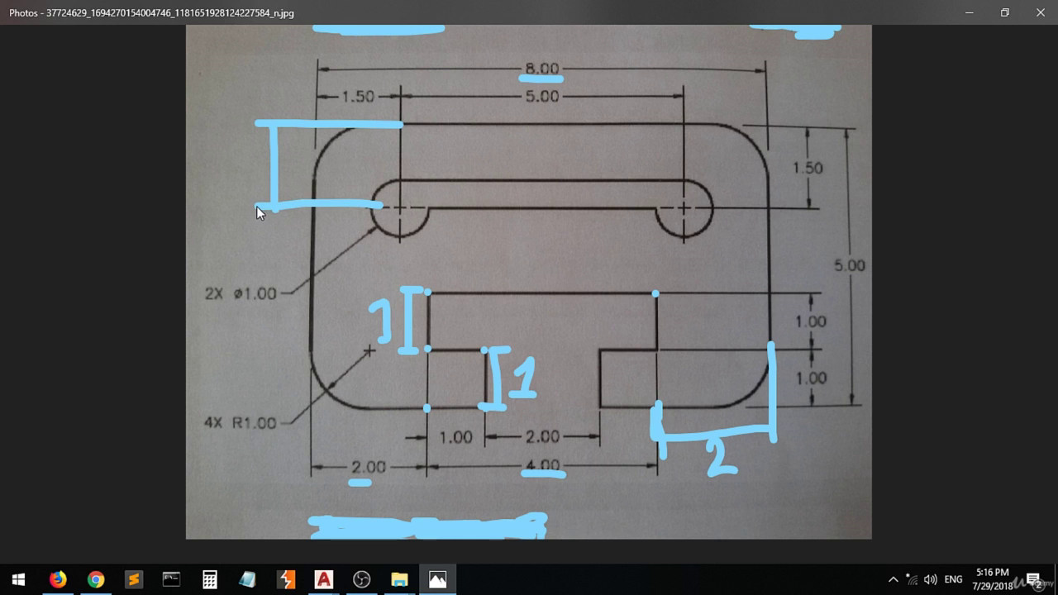
left_click_drag(210, 143, 216, 177)
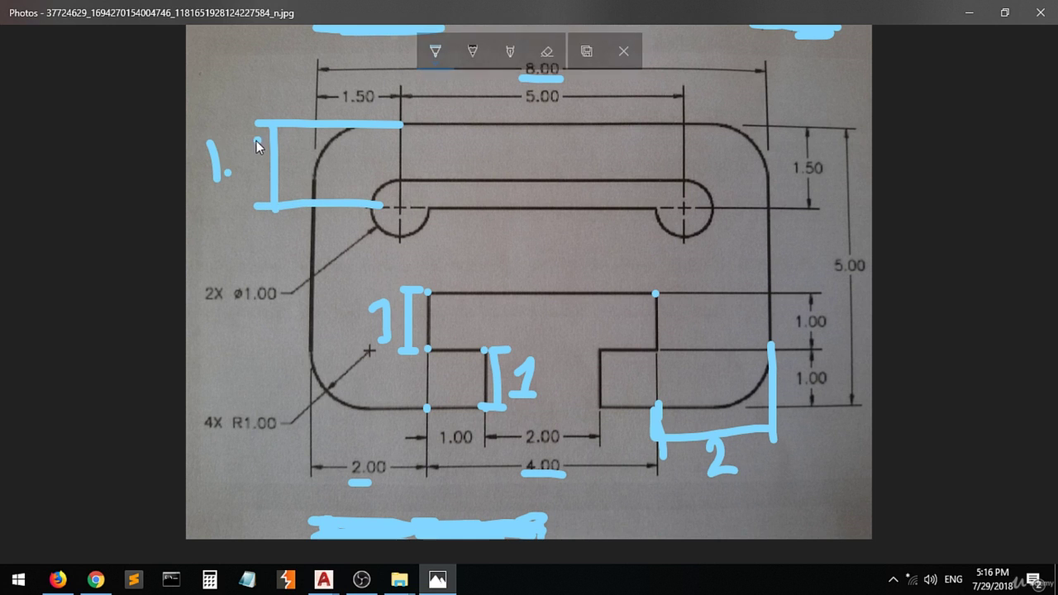
mouse_move(257, 141)
left_mouse_down()
mouse_move(243, 158)
mouse_move(250, 183)
left_mouse_up()
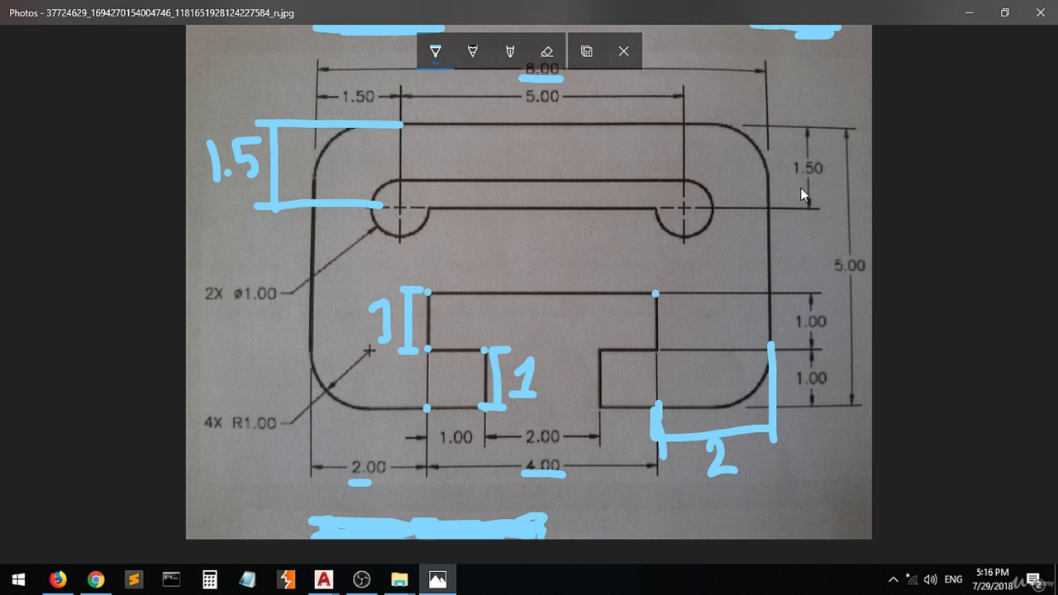
Mark the horizontal distance from the right circle's centre to the plate's right edge as 1.5, and return to Drawing3 in AutoCAD.
left_click_drag(765, 81, 768, 115)
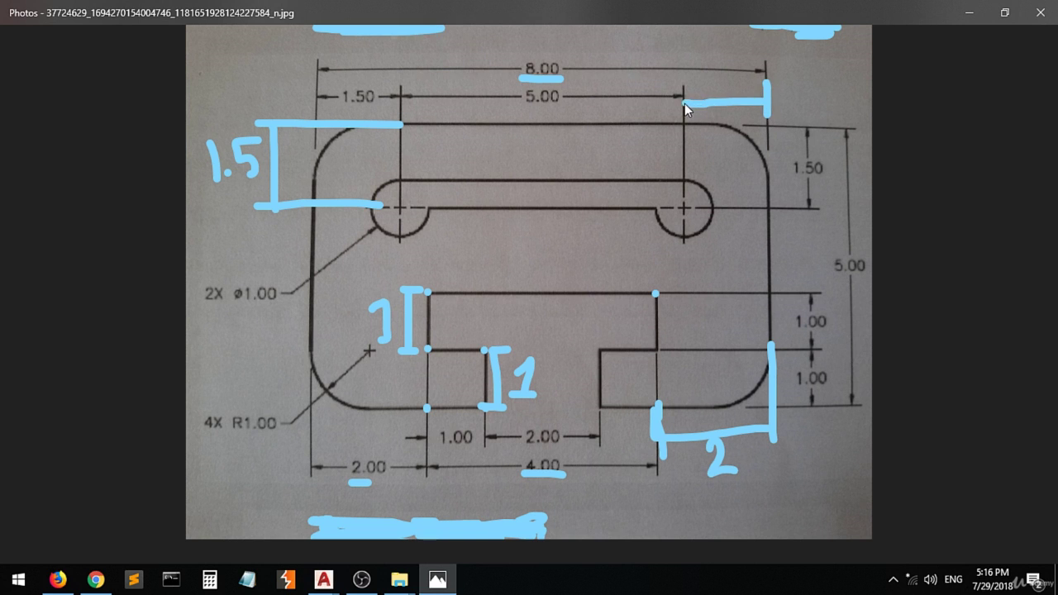
left_click_drag(684, 82, 684, 116)
mouse_move(710, 74)
left_mouse_down()
mouse_move(710, 91)
mouse_move(729, 75)
left_mouse_up()
left_click(720, 88)
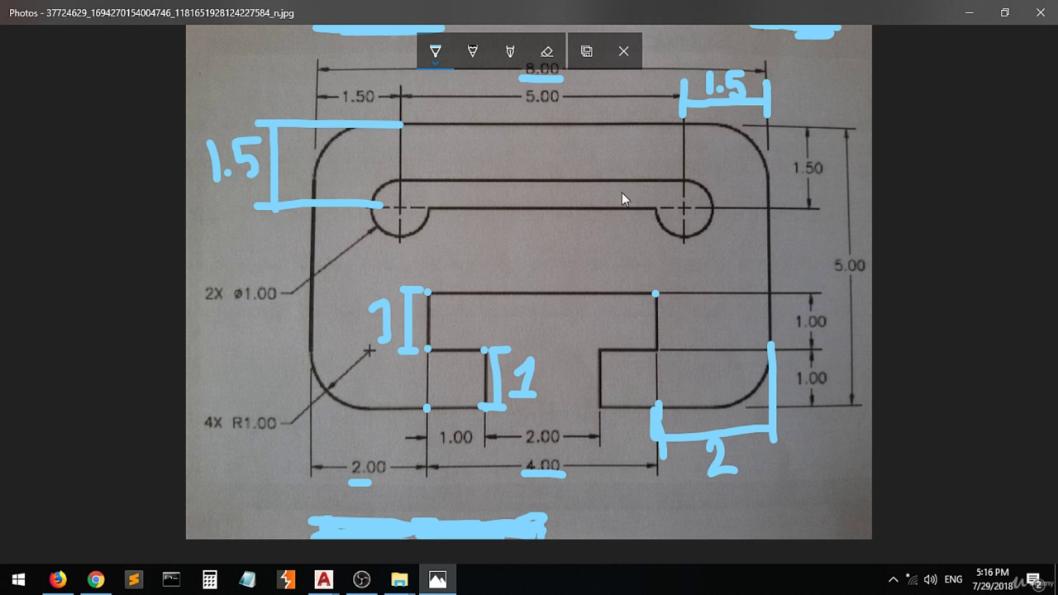
left_click(323, 580)
left_click(414, 514)
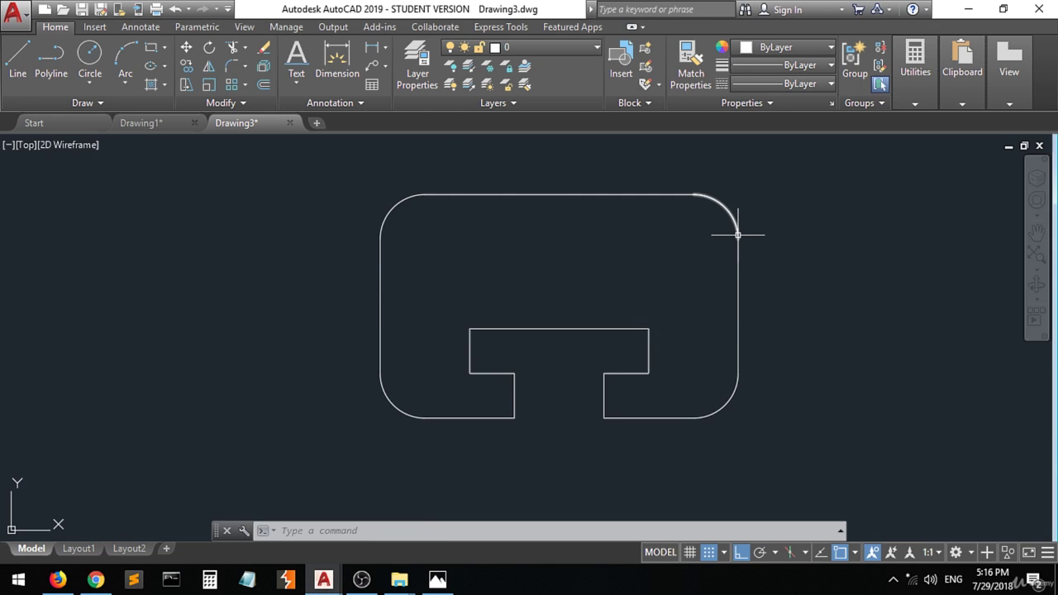
Draw a vertical line 1.5 units long at 270° from the right end of the plate's straight top edge.
left_click(20, 60)
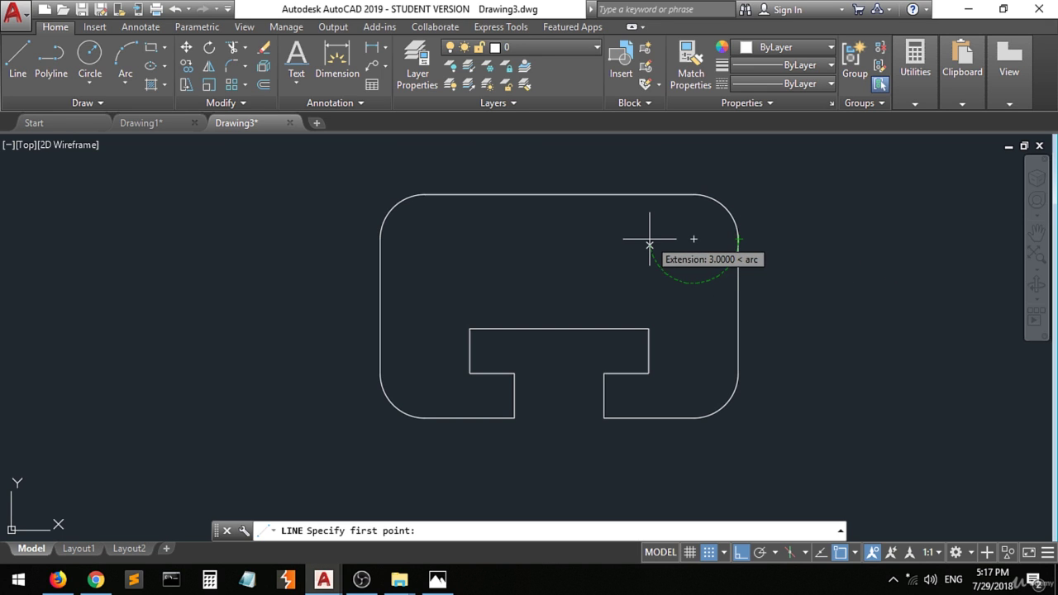
left_click(19, 65)
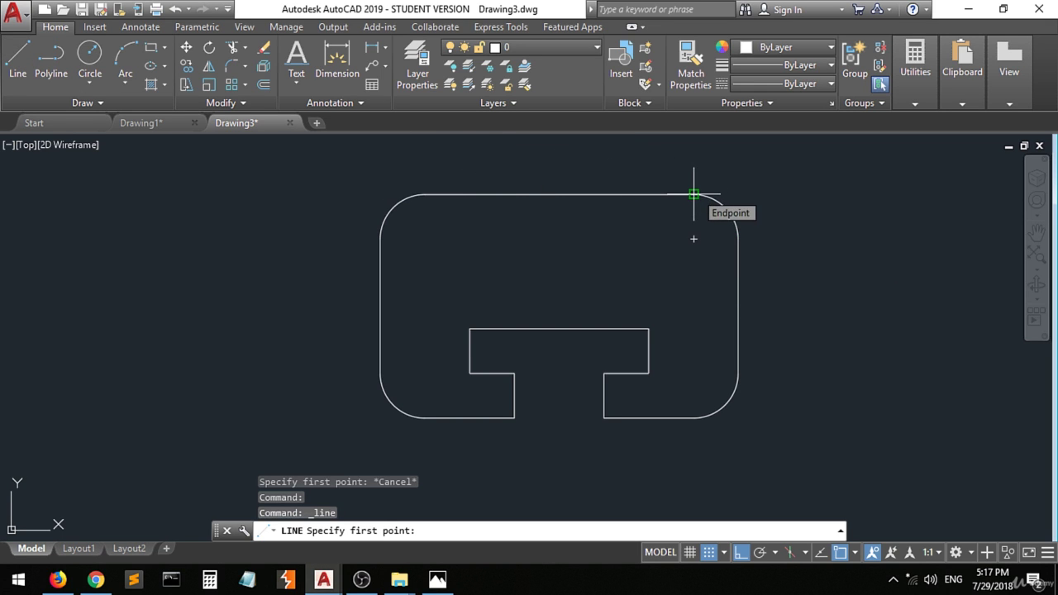
left_click(694, 194)
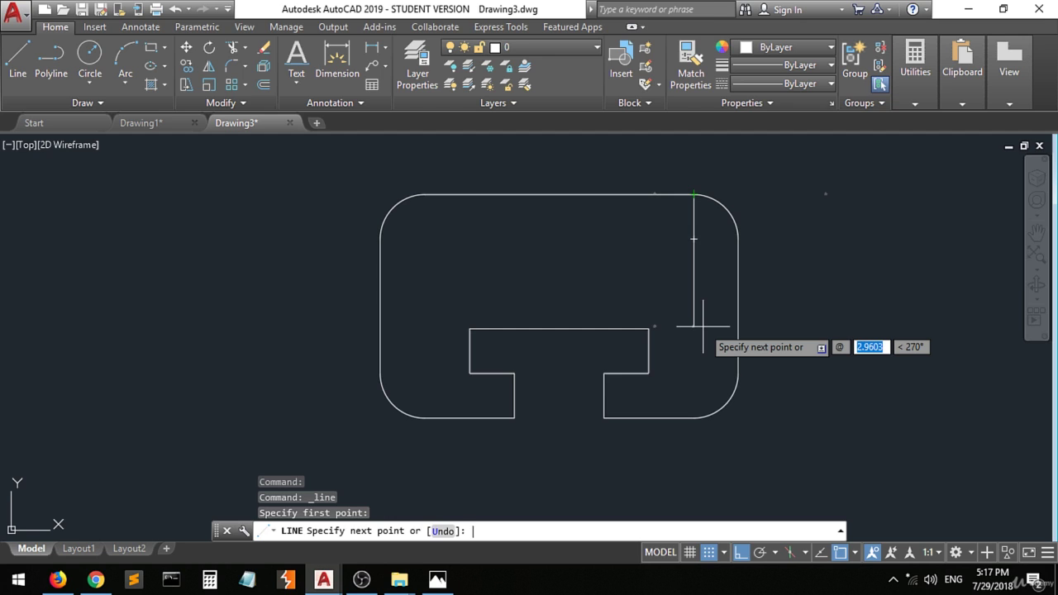
type("1.5")
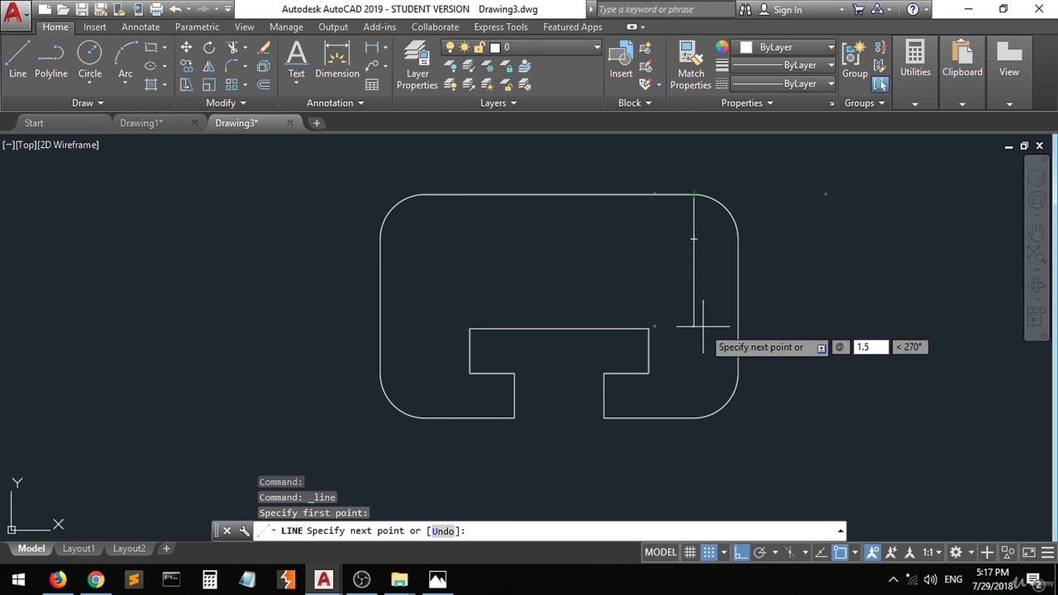
key("Return")
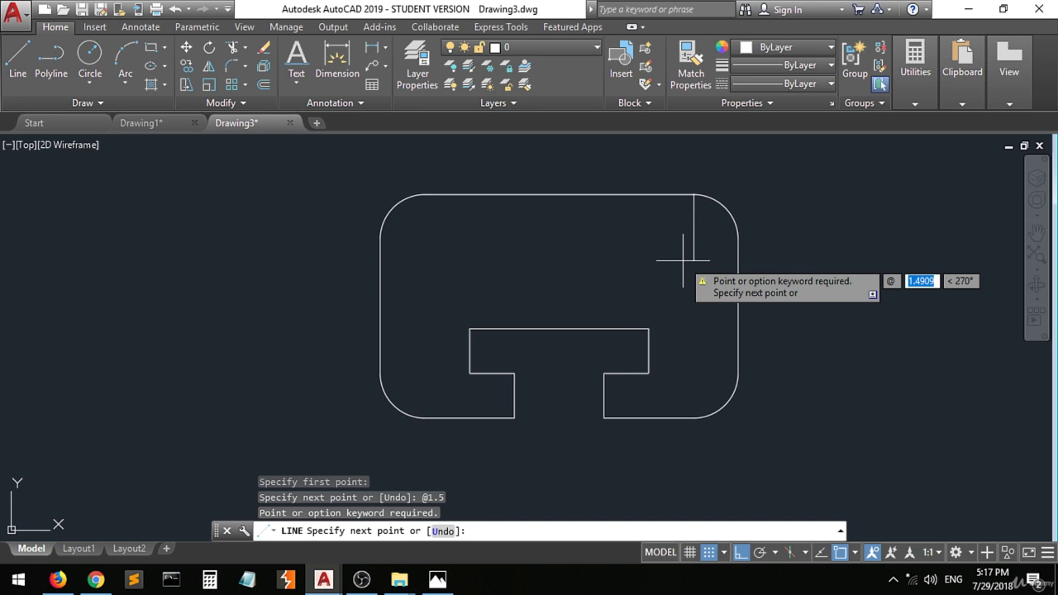
type("1.5")
key("Tab")
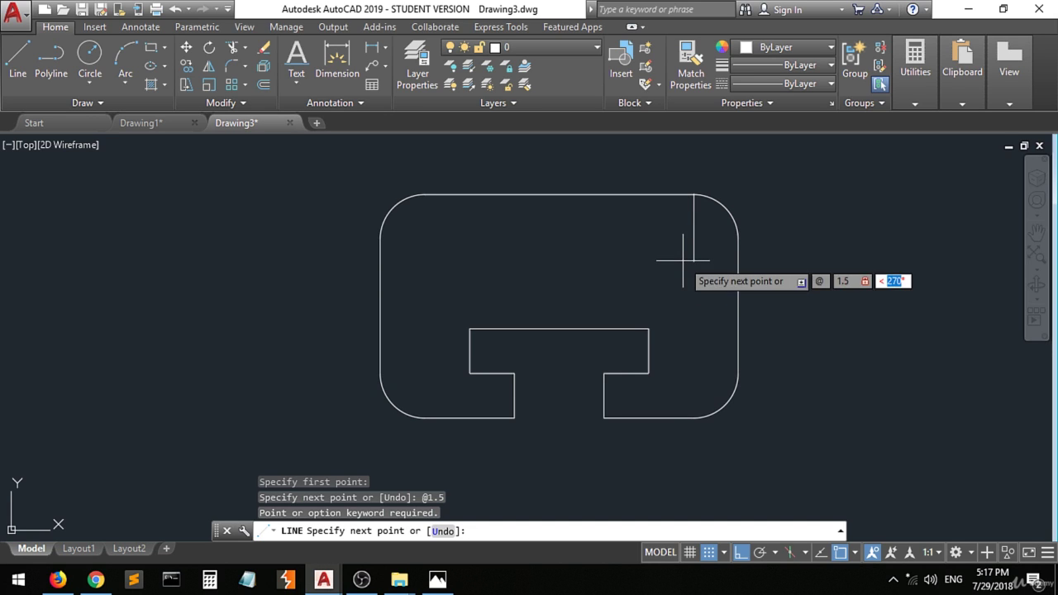
type("270")
key("Return")
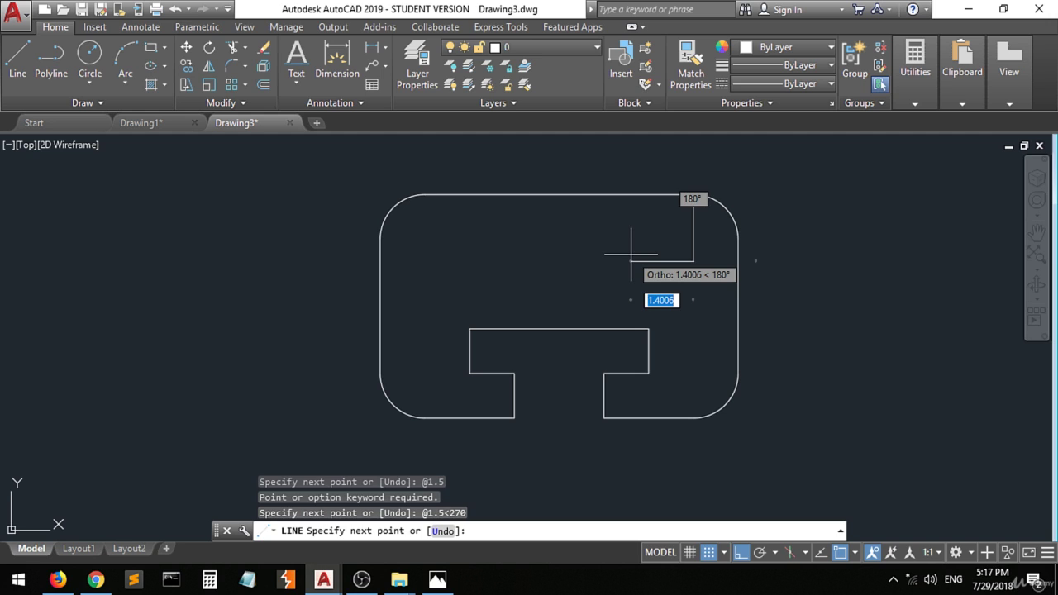
key("Escape")
Draw a horizontal line 1.5 units long at 180° from the plate's right edge, level with the vertical construction line's lower end.
left_click(12, 56)
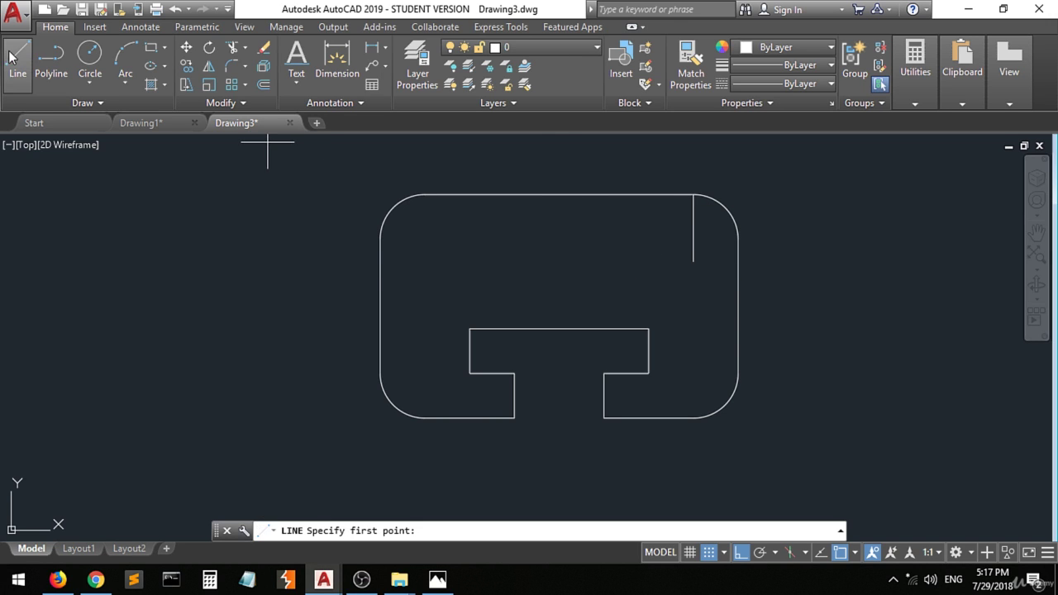
left_click(738, 262)
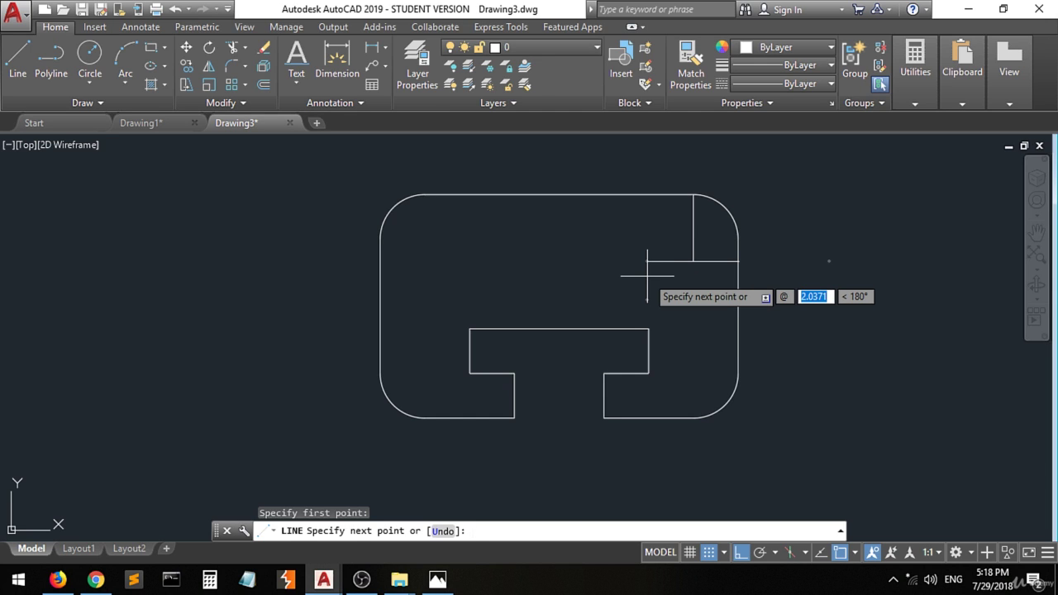
type("1.5")
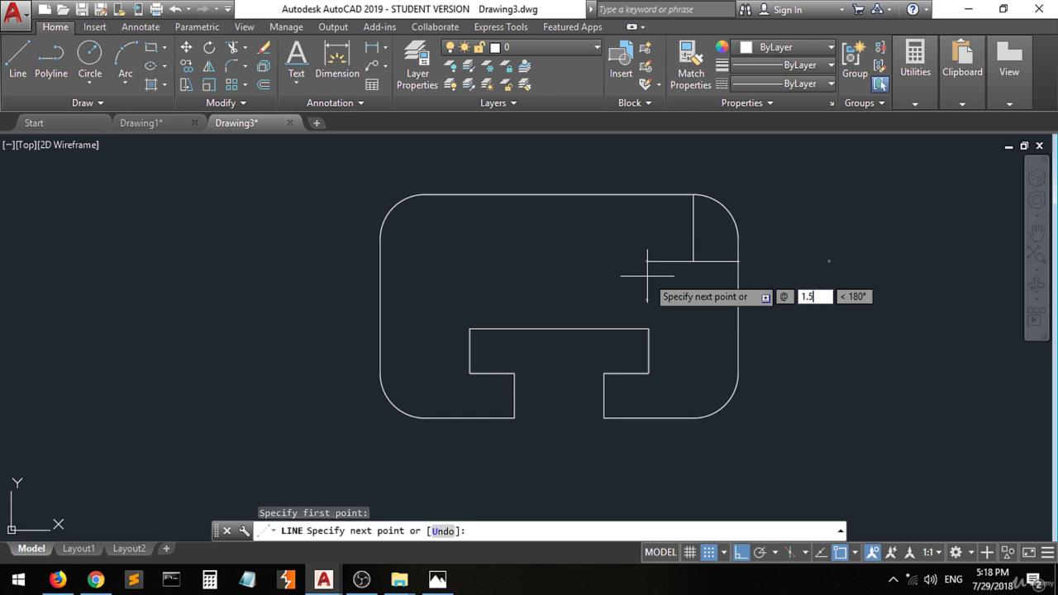
key("Tab")
type("180")
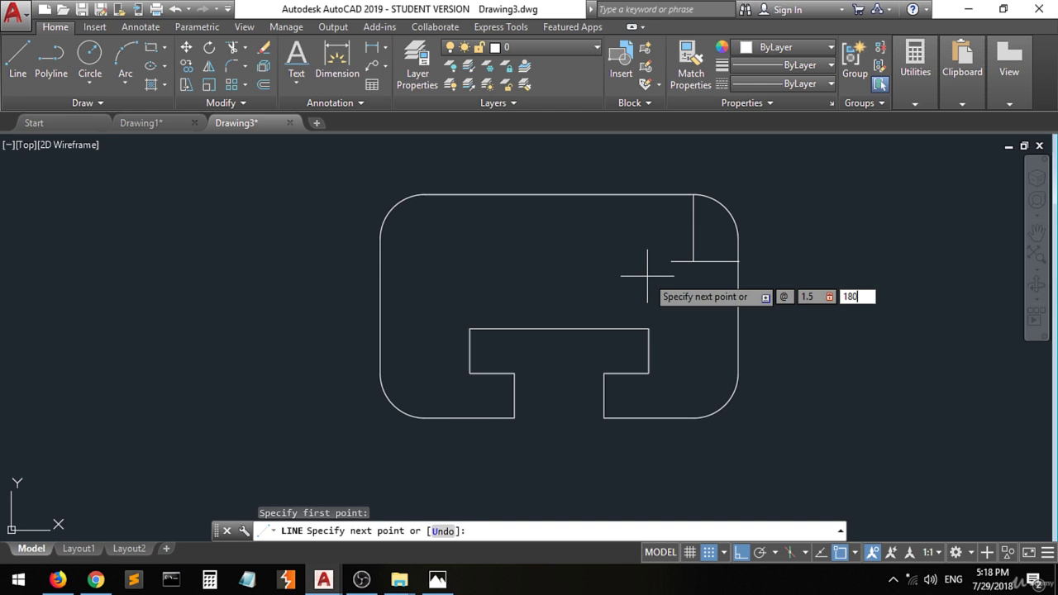
key("Return")
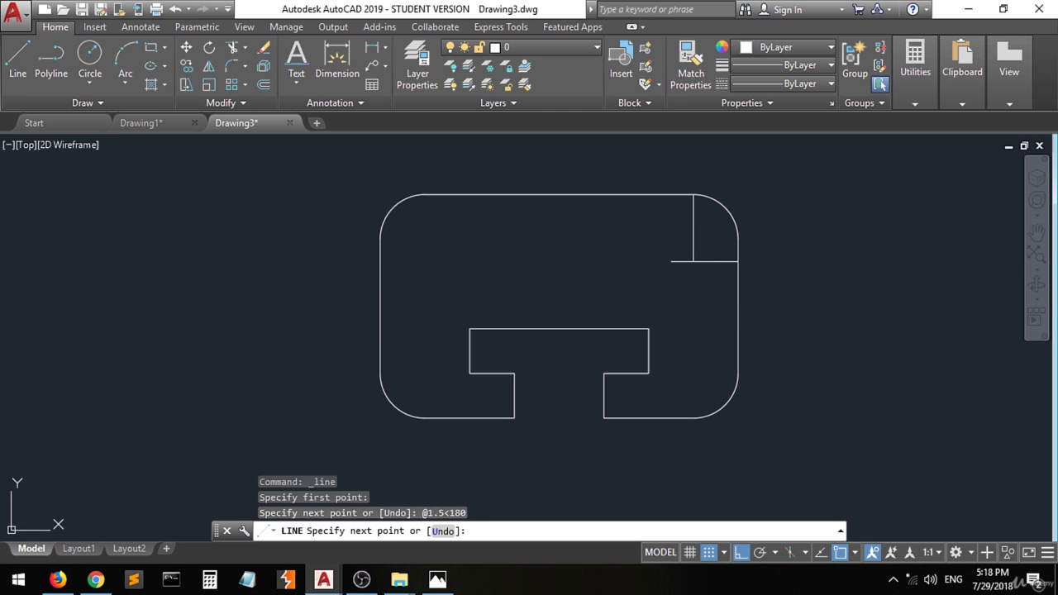
key("Escape")
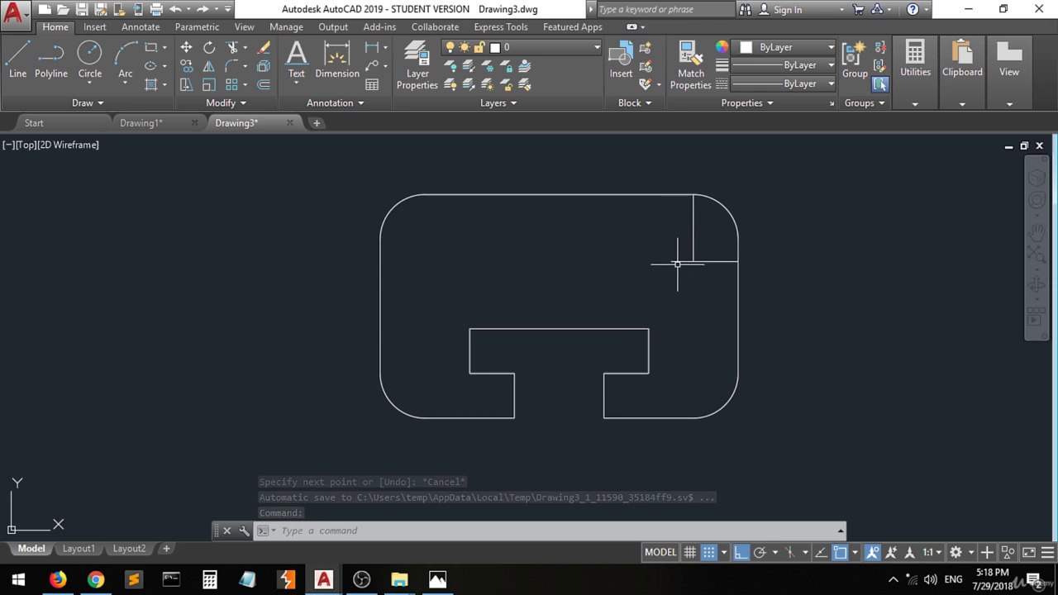
In the Photos reference image, underline the diameter symbol of the 2X ø1.00 note and write "Ø D" below the slot.
left_click(437, 579)
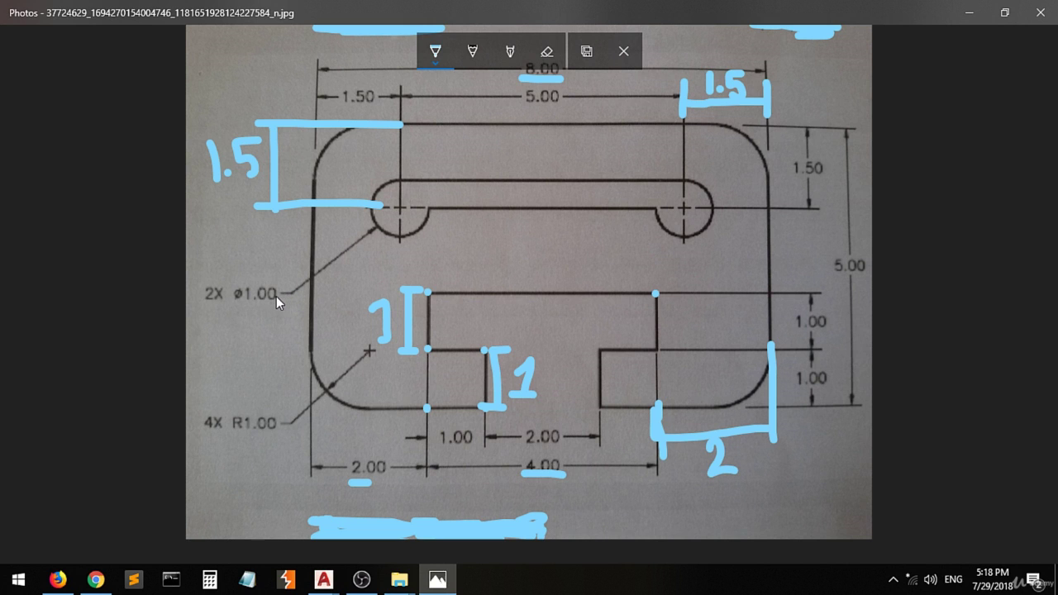
left_click(232, 301)
left_click_drag(198, 233, 188, 231)
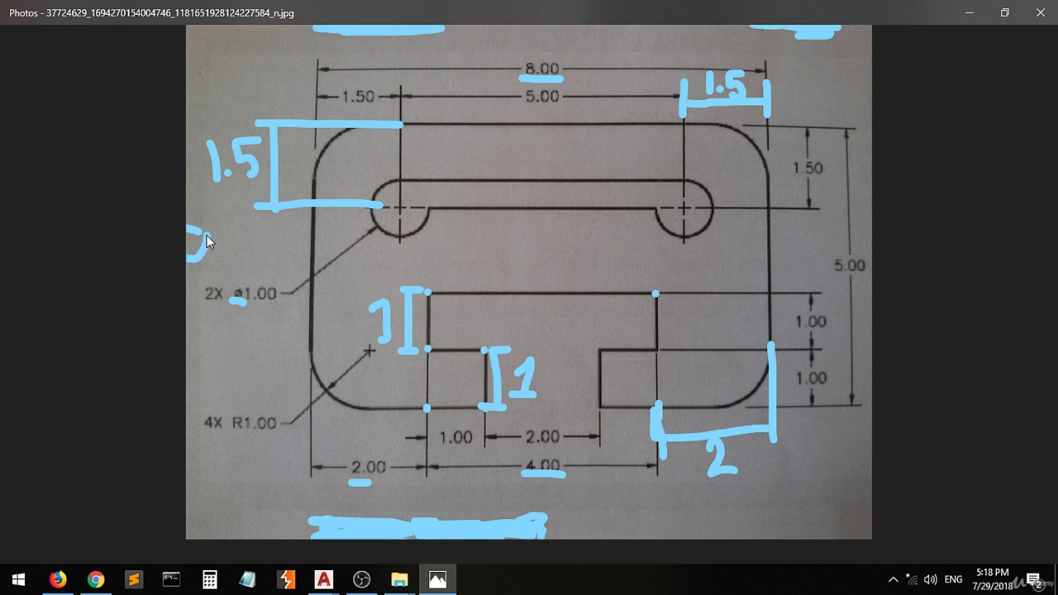
left_click_drag(524, 234, 517, 258)
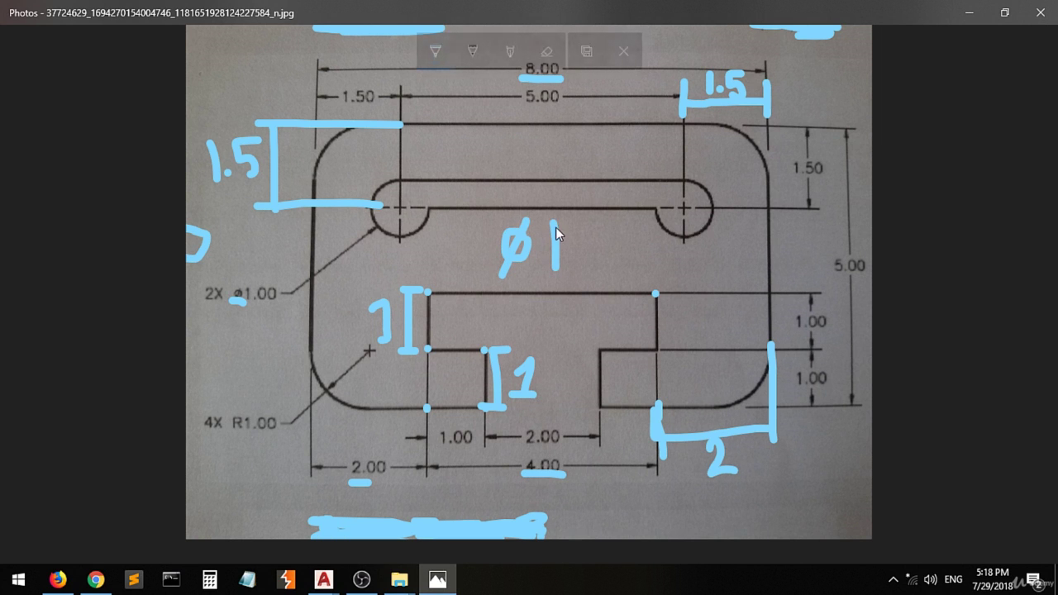
mouse_move(556, 225)
left_mouse_down()
mouse_move(583, 229)
mouse_move(600, 254)
left_mouse_up()
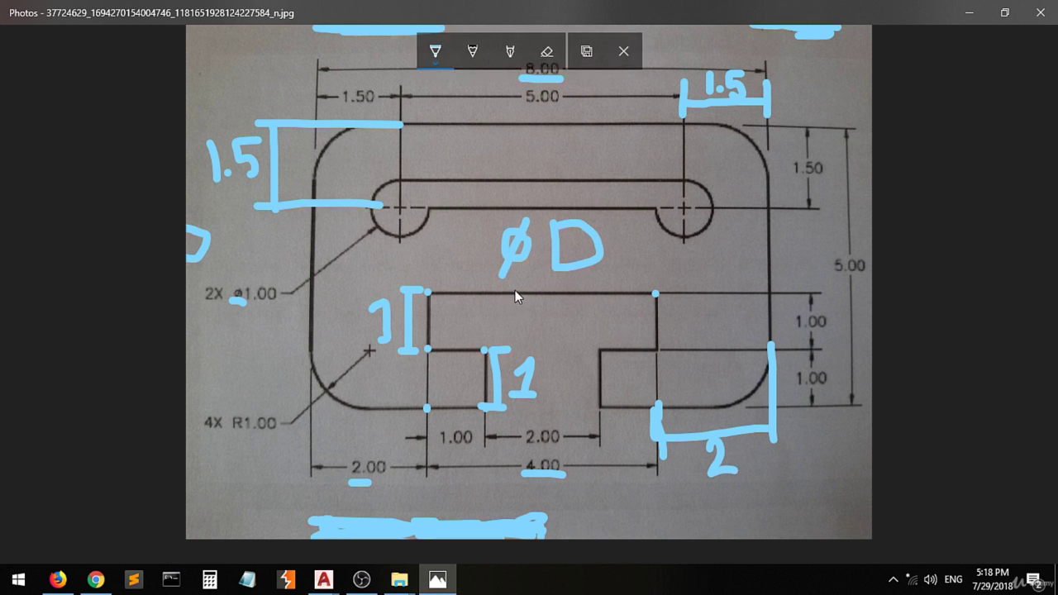
Write "R" below the diameter annotation on the reference image, and return to Drawing3 in AutoCAD.
left_click_drag(509, 286, 509, 327)
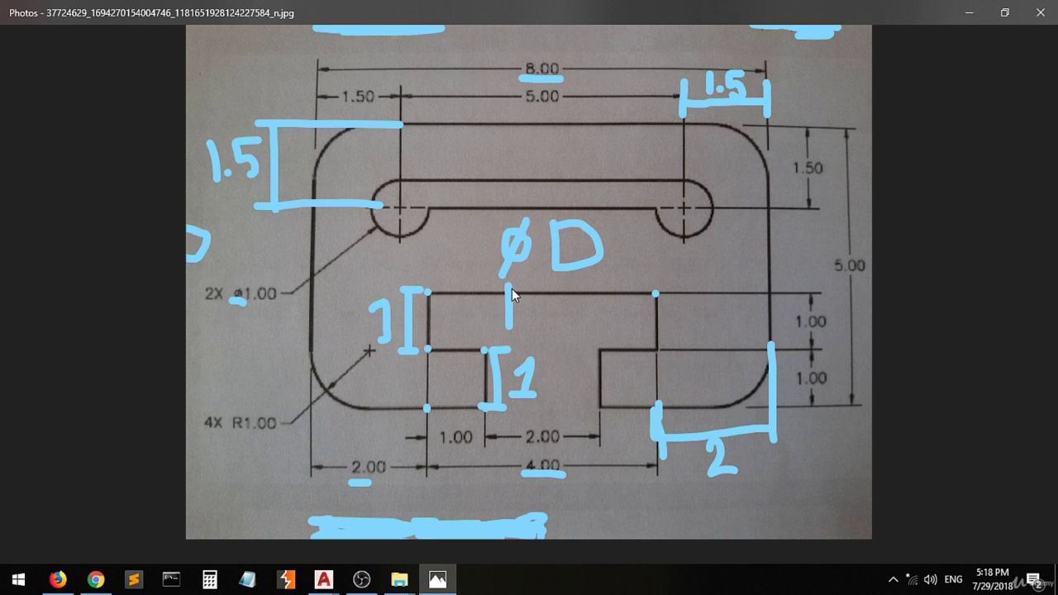
left_click_drag(511, 289, 538, 321)
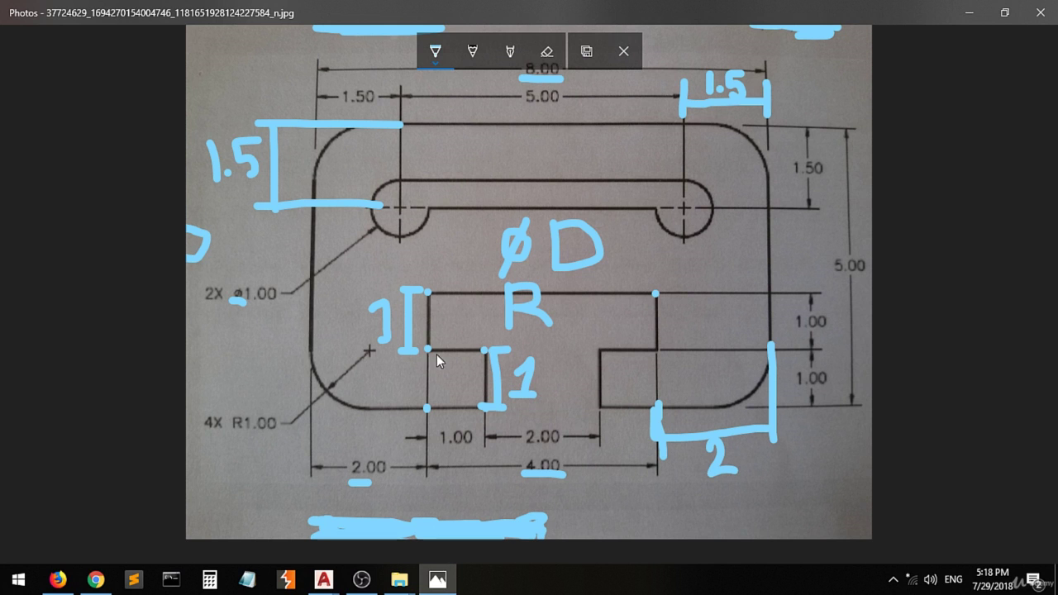
left_click(324, 582)
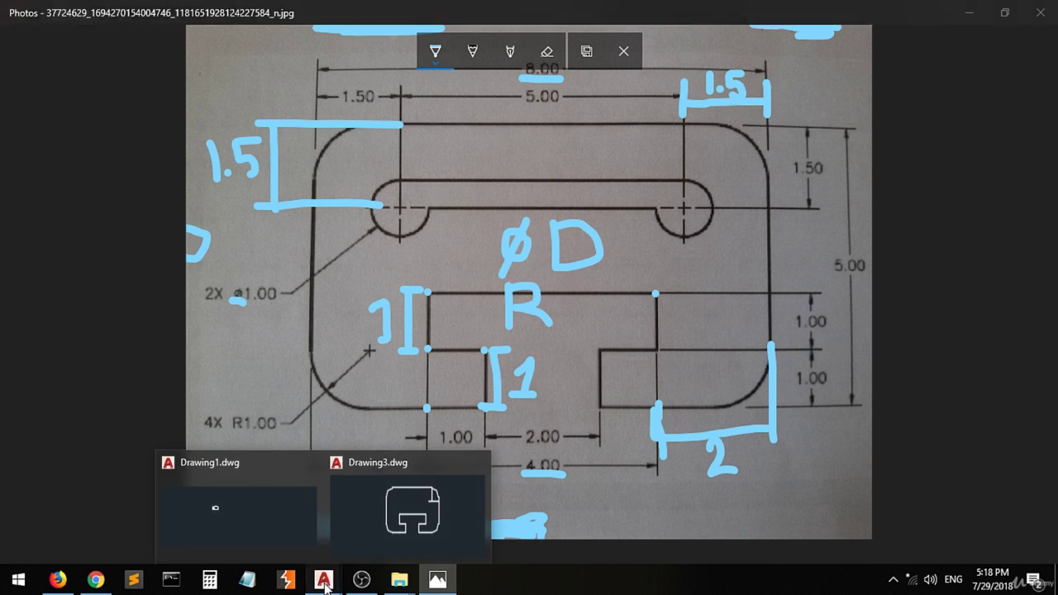
left_click(425, 484)
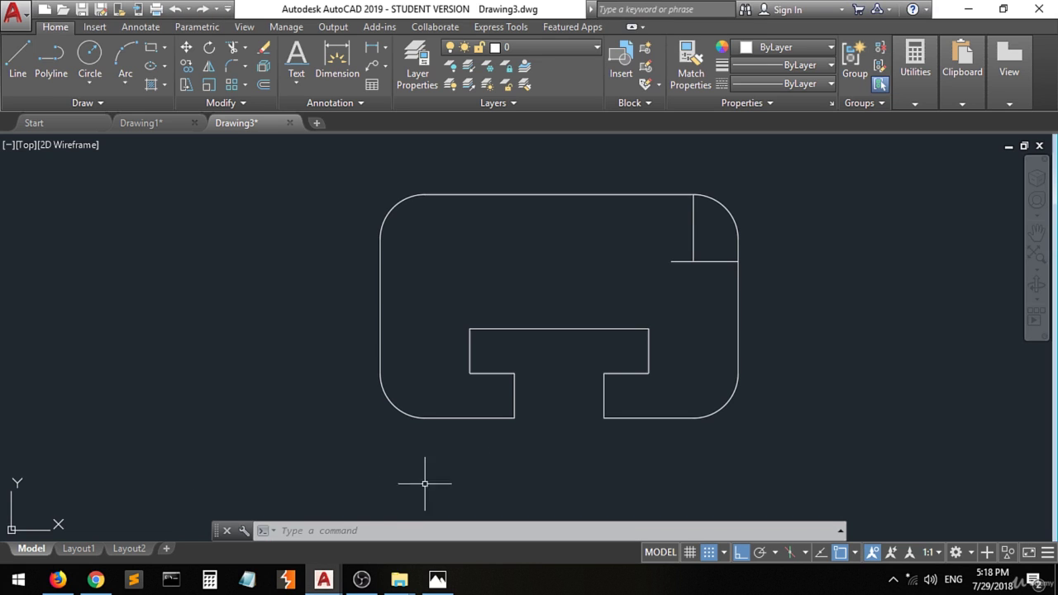
Draw a circle of diameter 1 centred on the left end of the horizontal construction line.
left_click(88, 62)
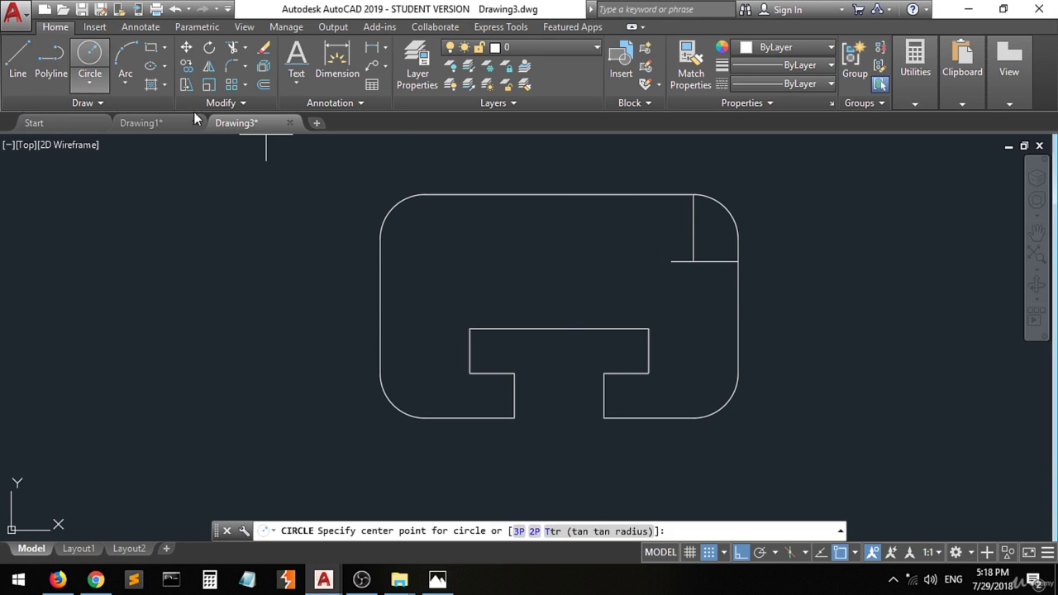
left_click(671, 261)
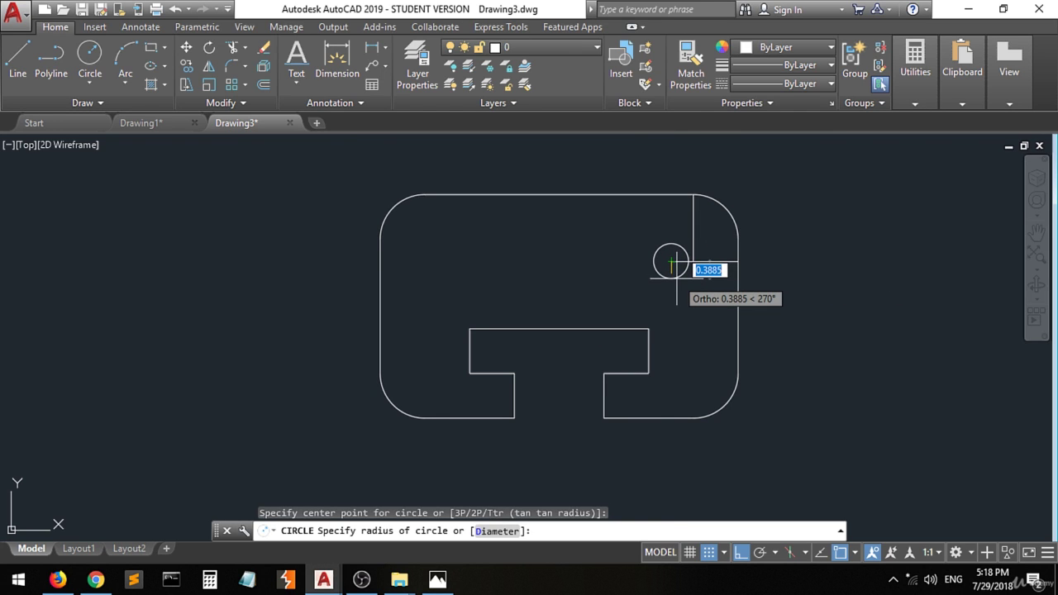
type("d")
key("Return")
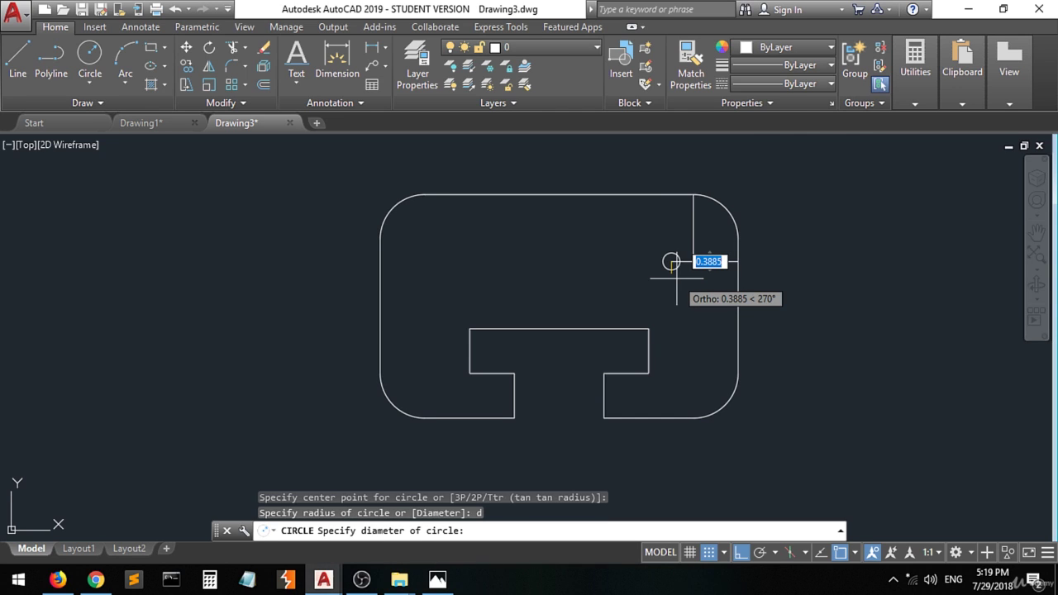
type("1")
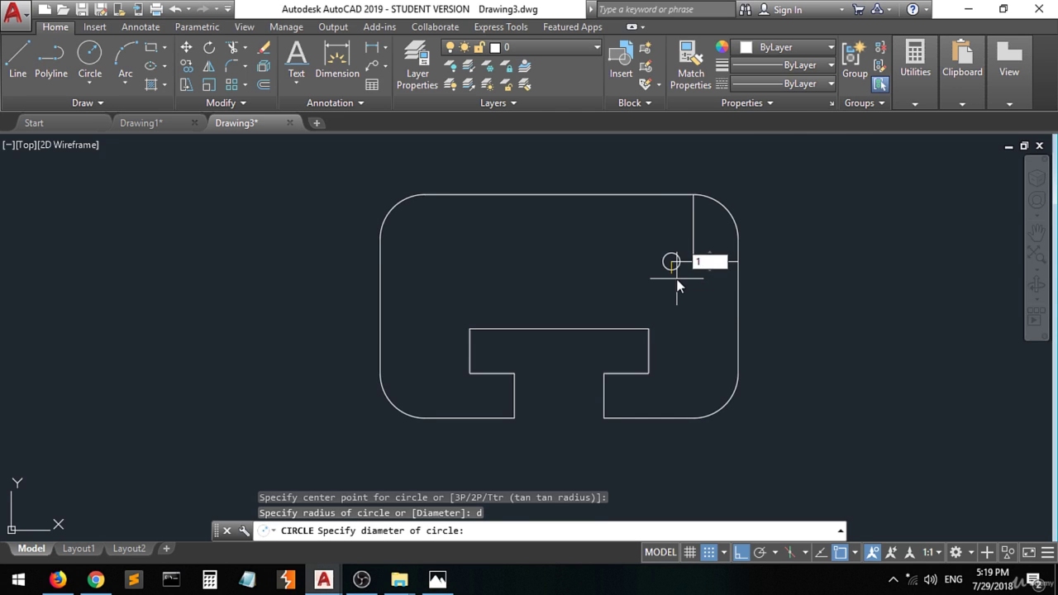
key("Return")
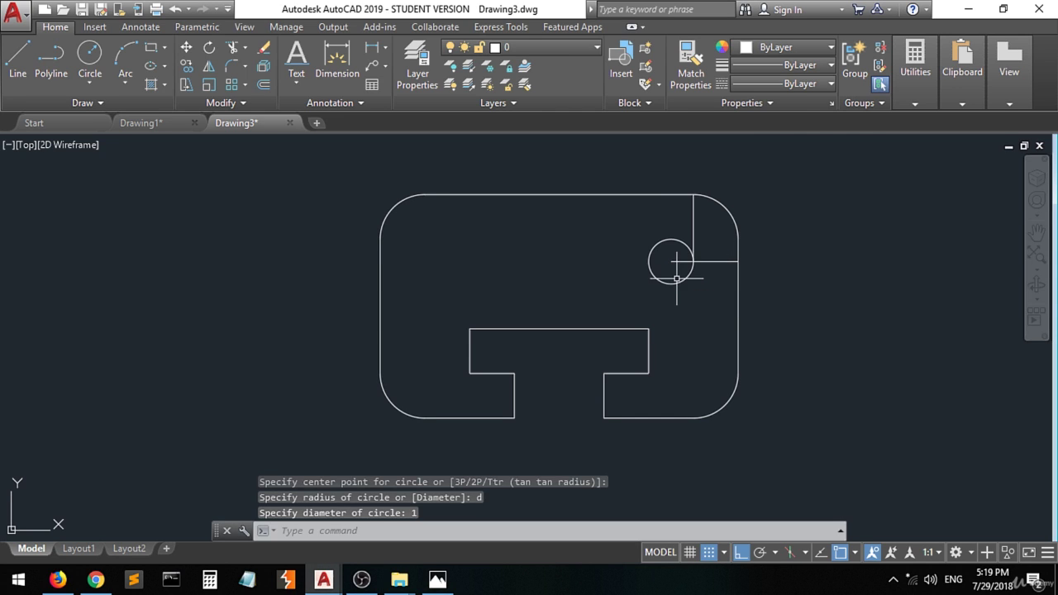
Delete the vertical and horizontal construction lines beside the right circle.
left_click(695, 234)
left_click(708, 252)
left_click(716, 258)
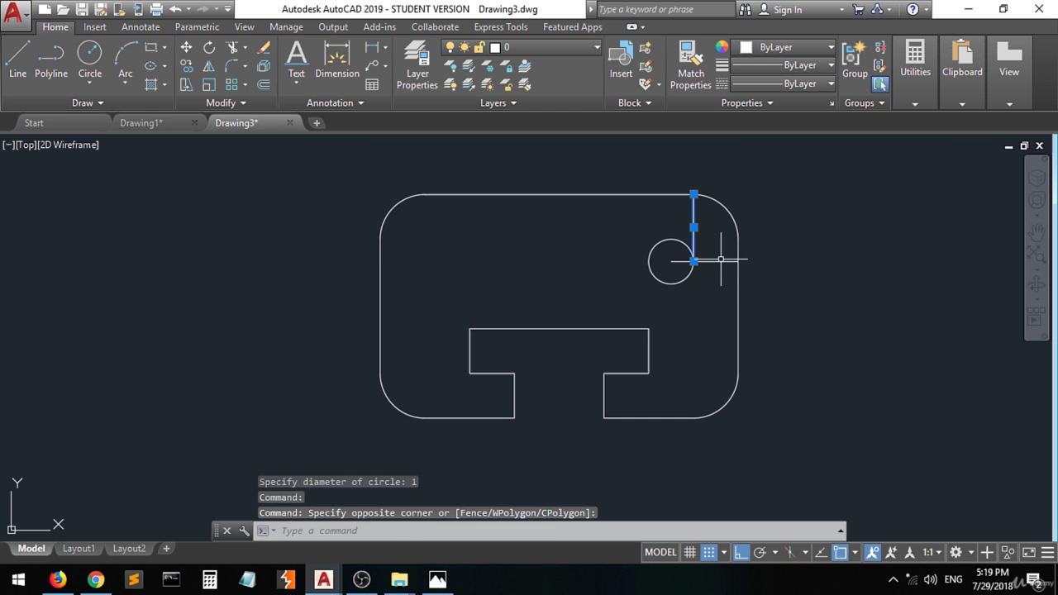
left_click(716, 258)
left_click(716, 261)
key("Delete")
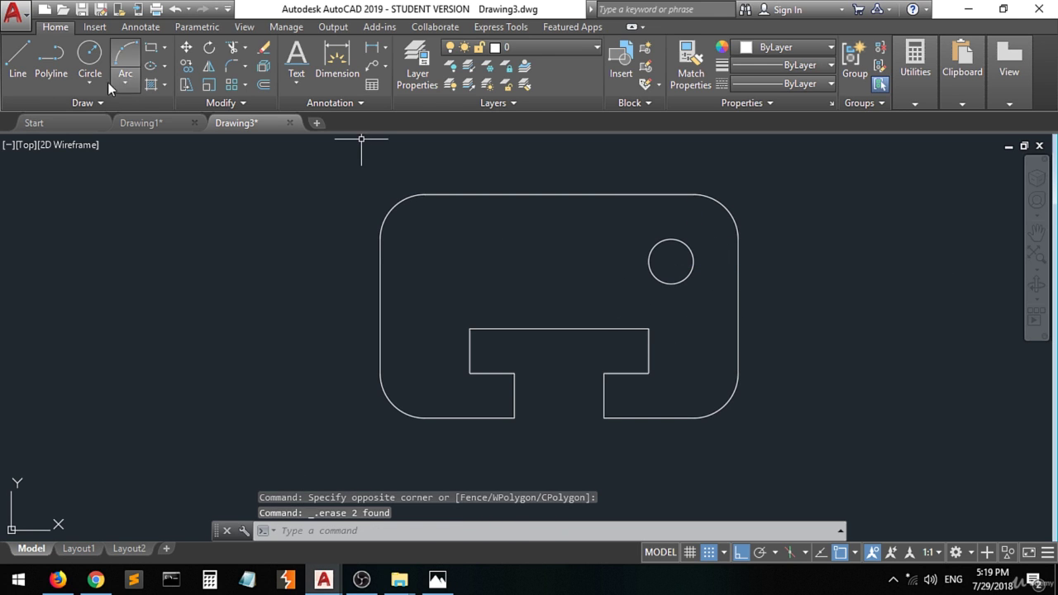
Draw a horizontal line 1.5 units long at 0° from the upper end of the plate's straight left edge.
left_click(17, 58)
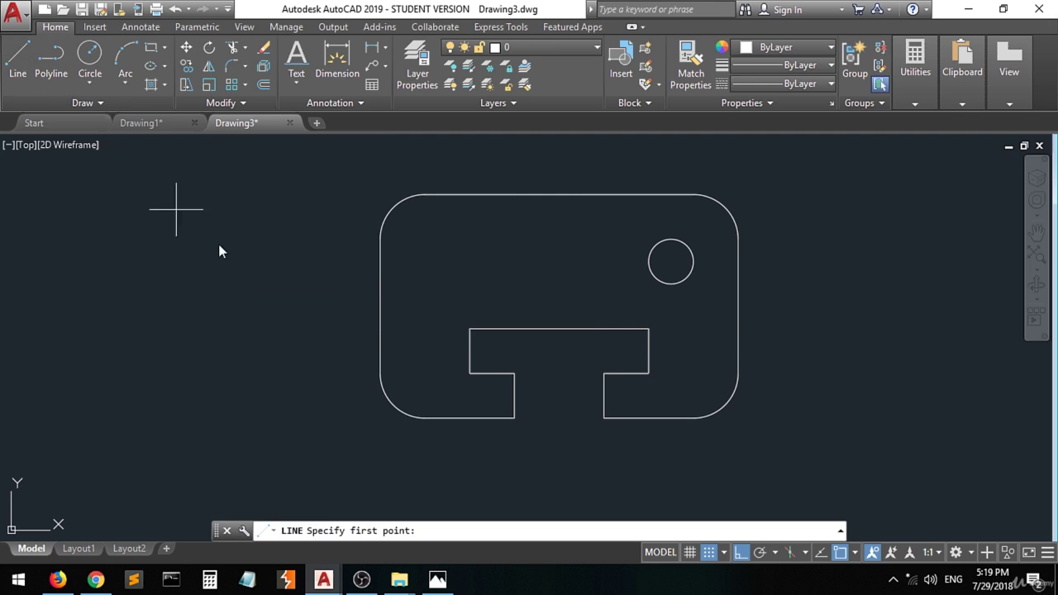
left_click(380, 239)
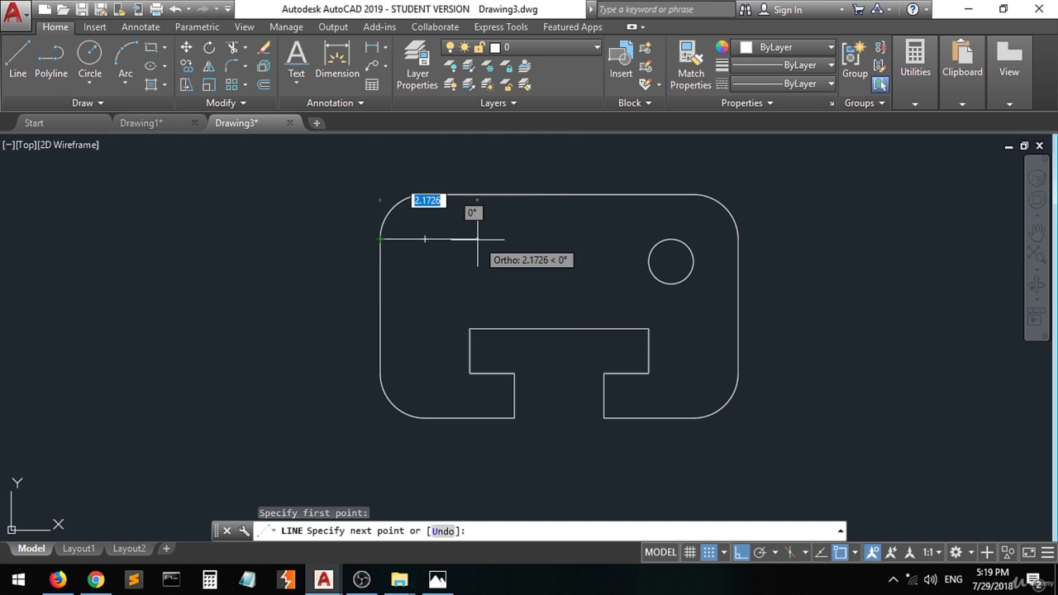
type("1.5")
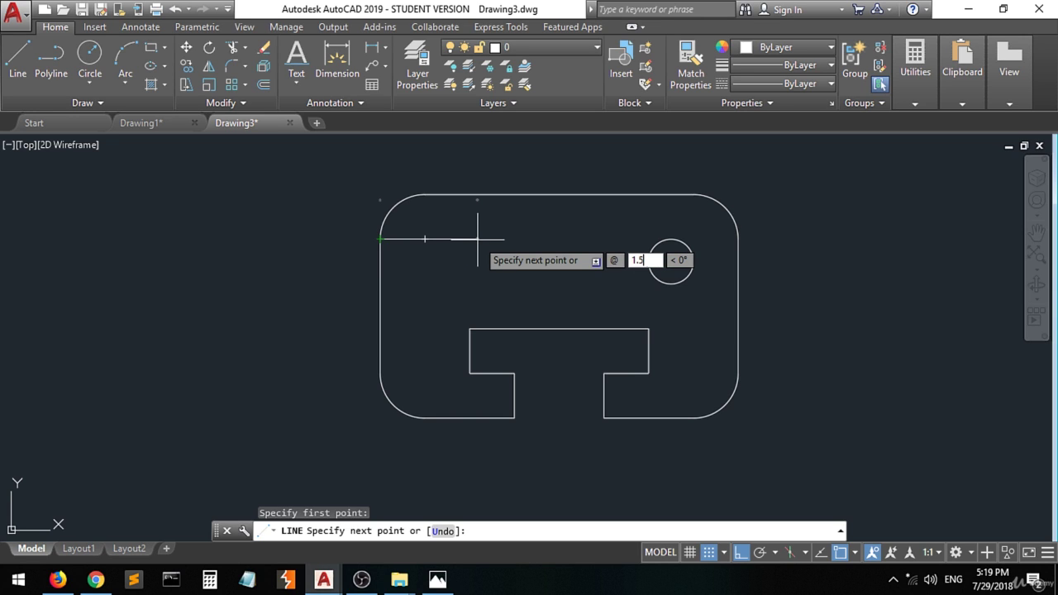
key("Return")
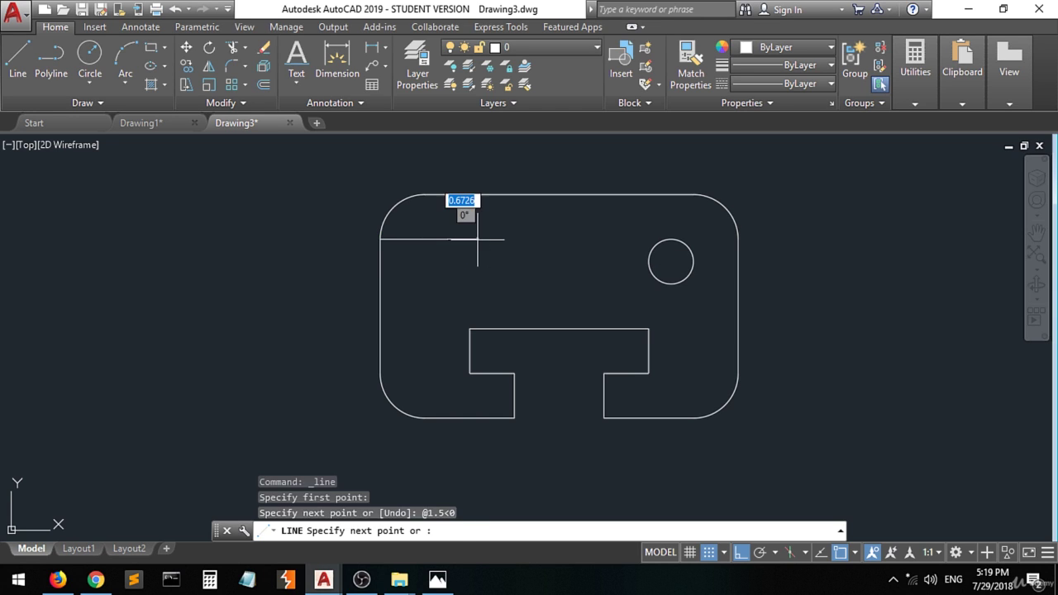
key("Return")
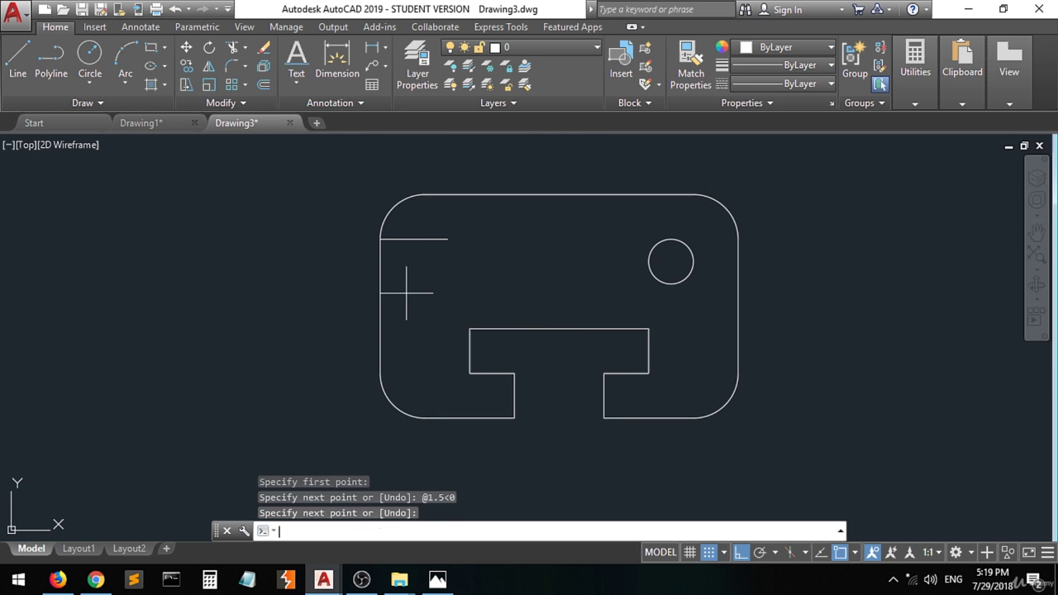
key("Return")
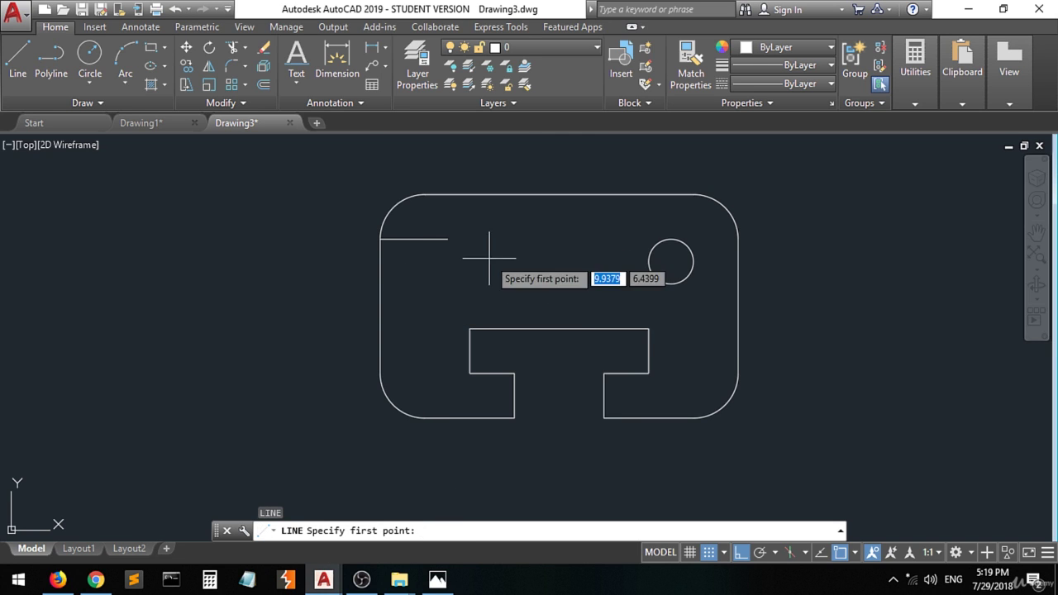
left_click(425, 195)
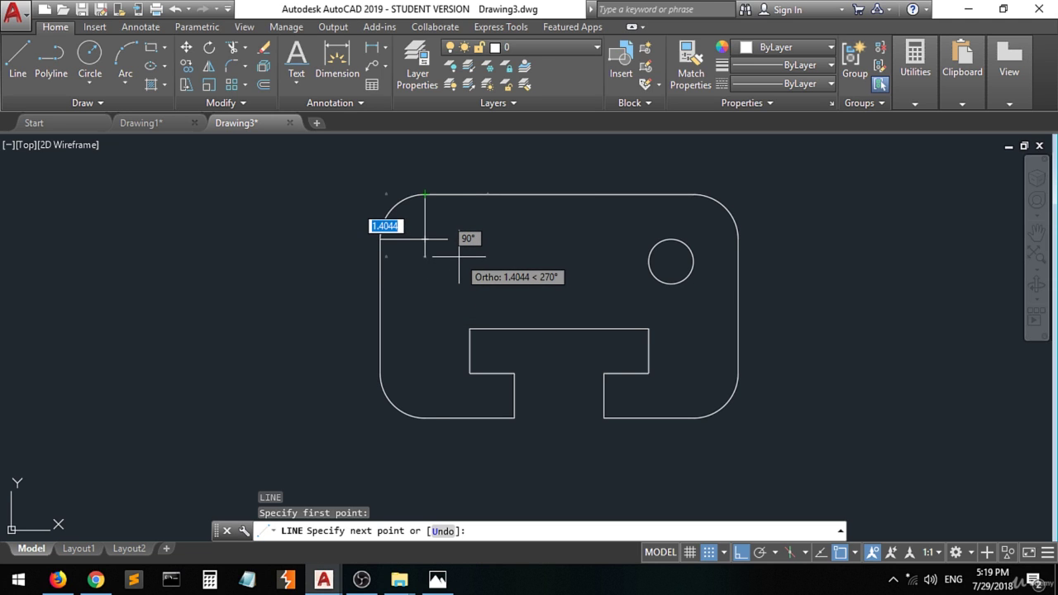
key("Escape")
key("Return")
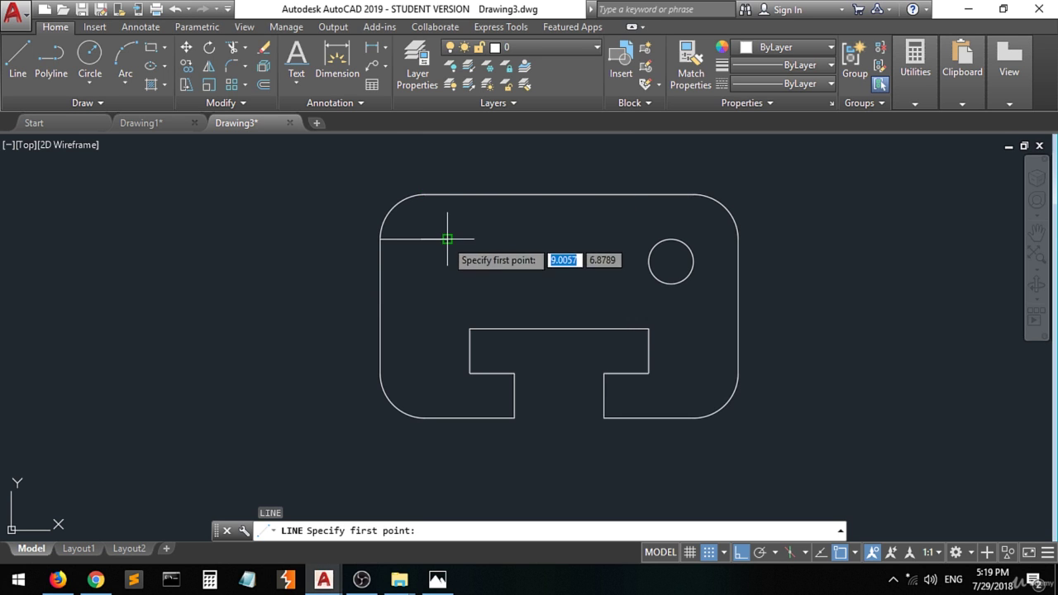
left_click(425, 193)
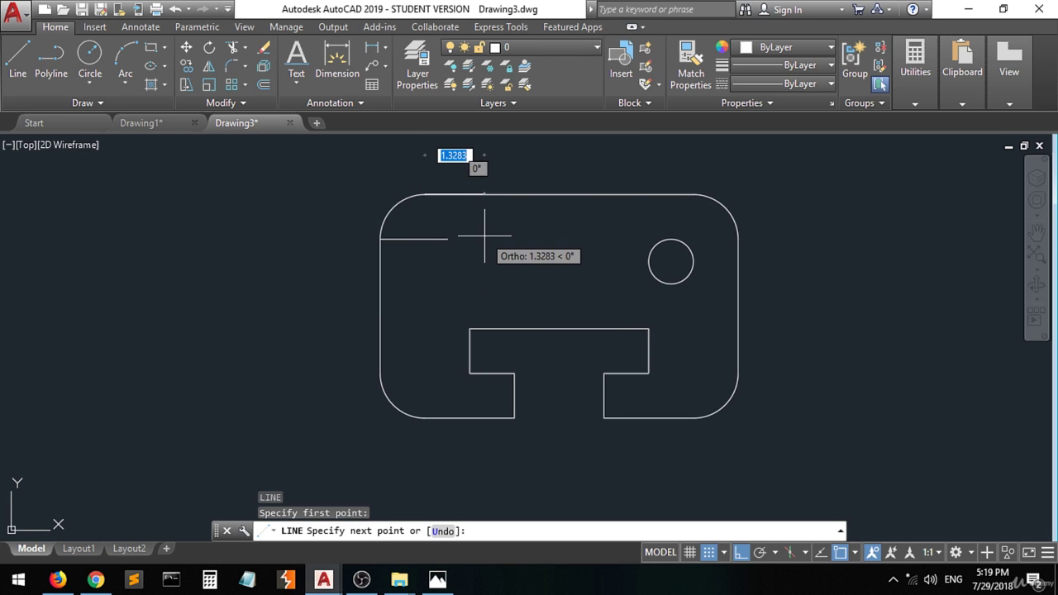
key("Escape")
key("Return")
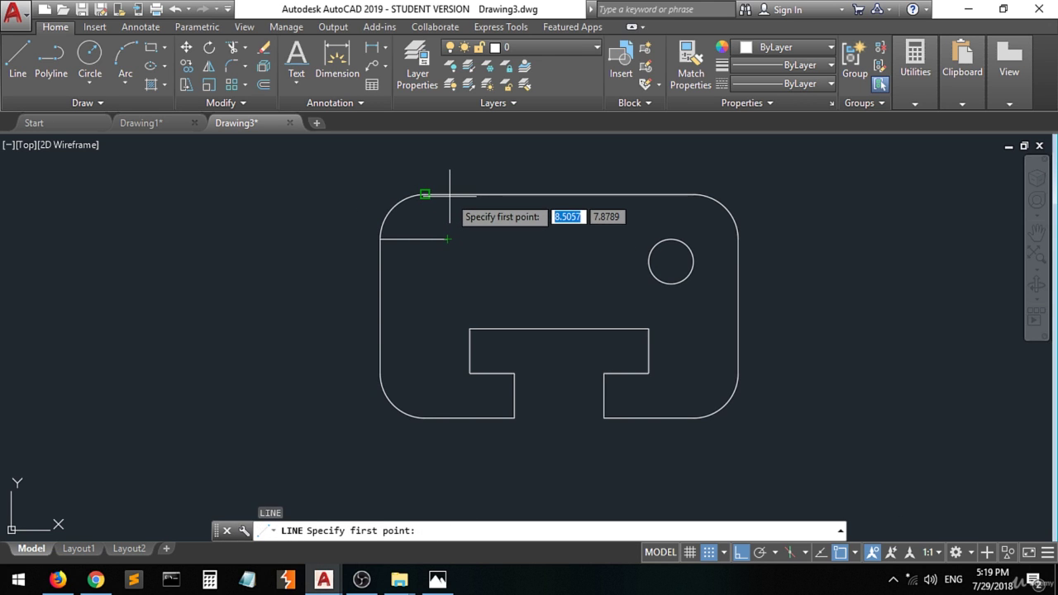
scroll(450, 191, "up", 3)
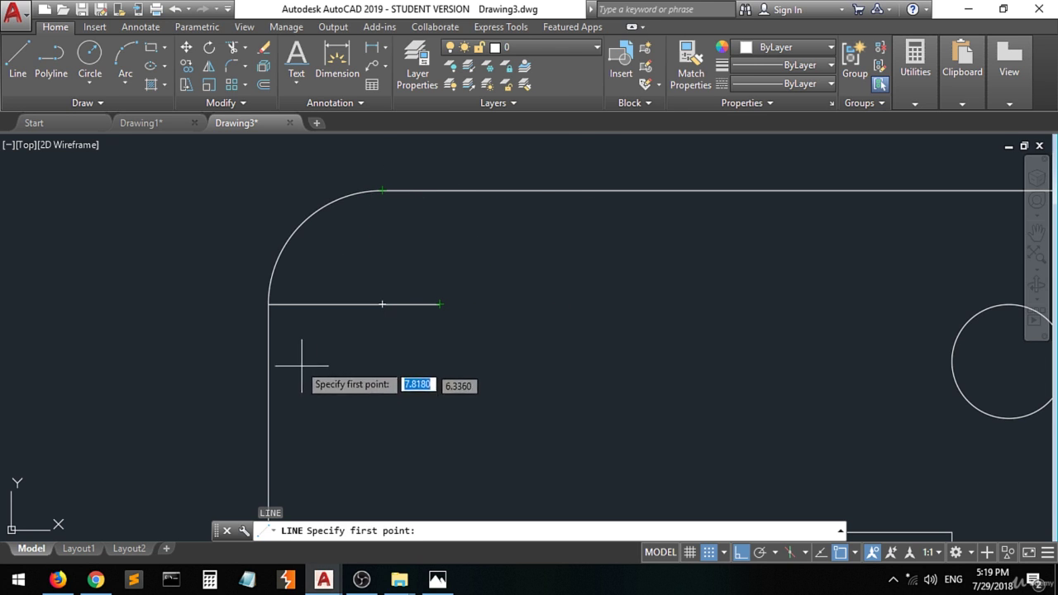
left_click(437, 205)
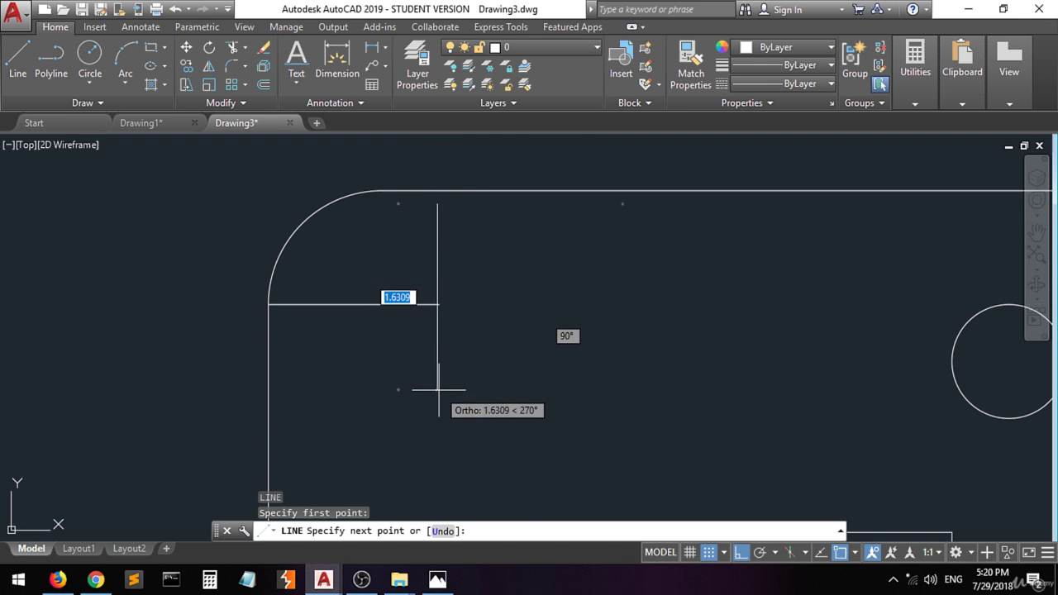
key("Escape")
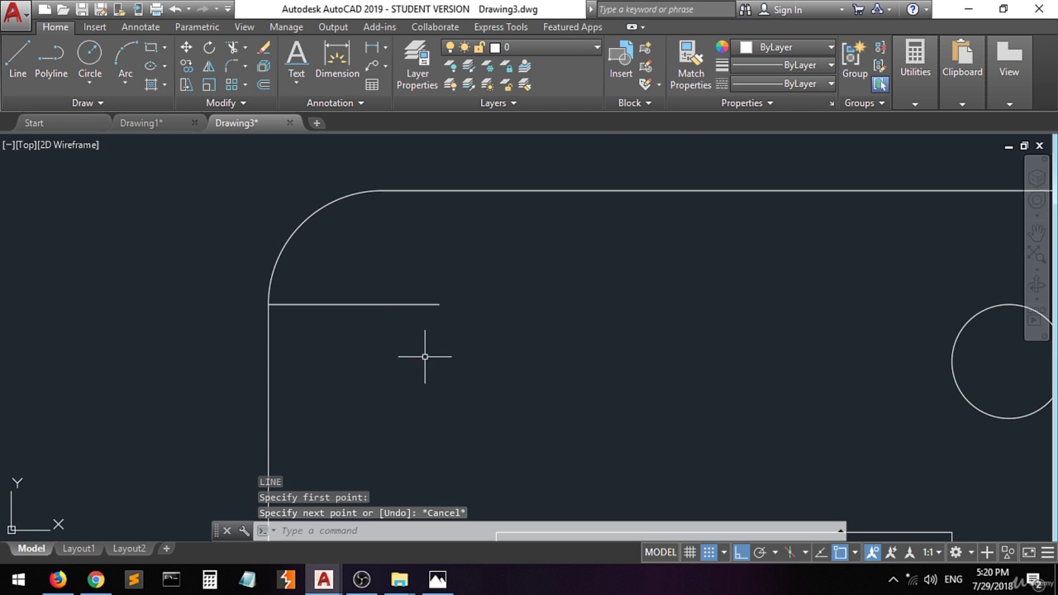
left_click(18, 56)
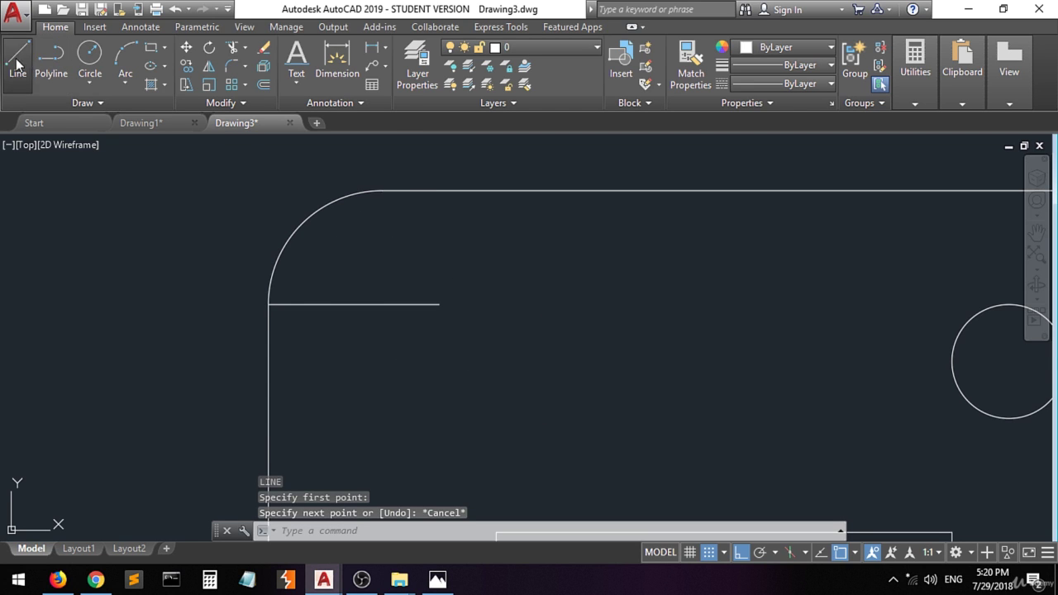
left_click(439, 303)
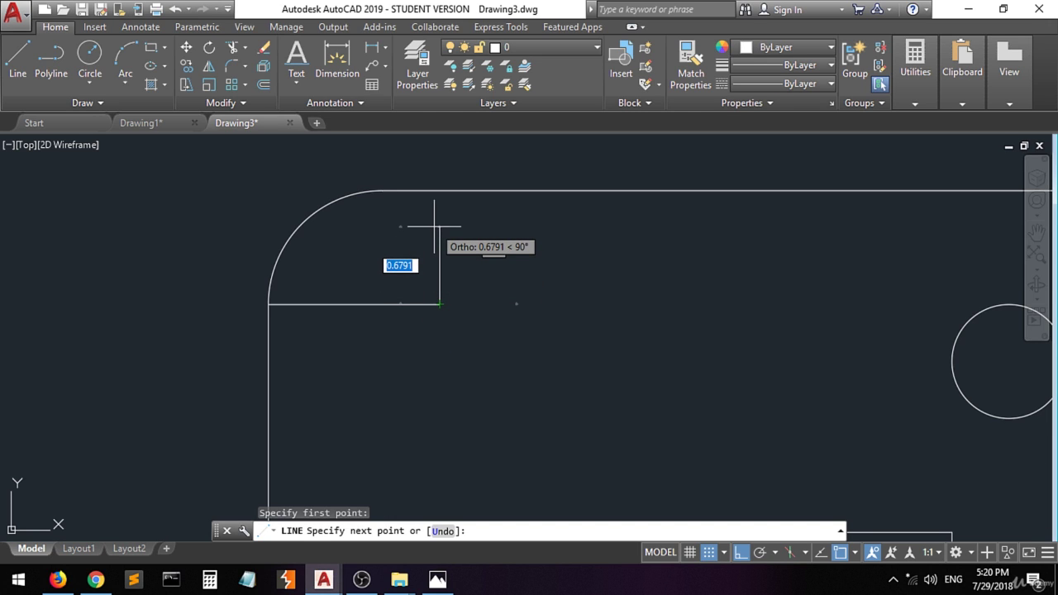
type("<1")
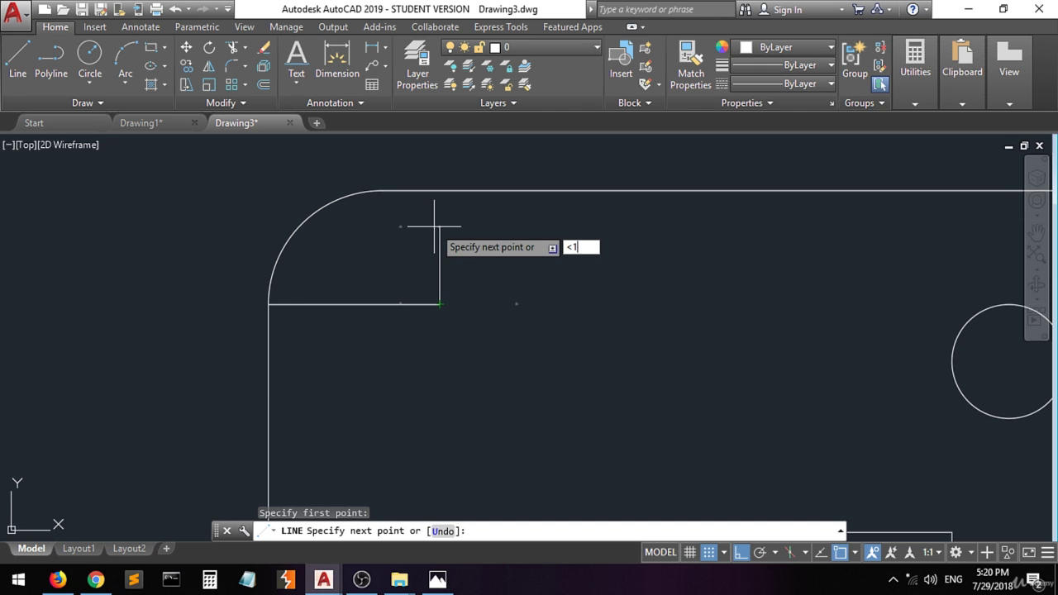
type(".5")
key("Escape")
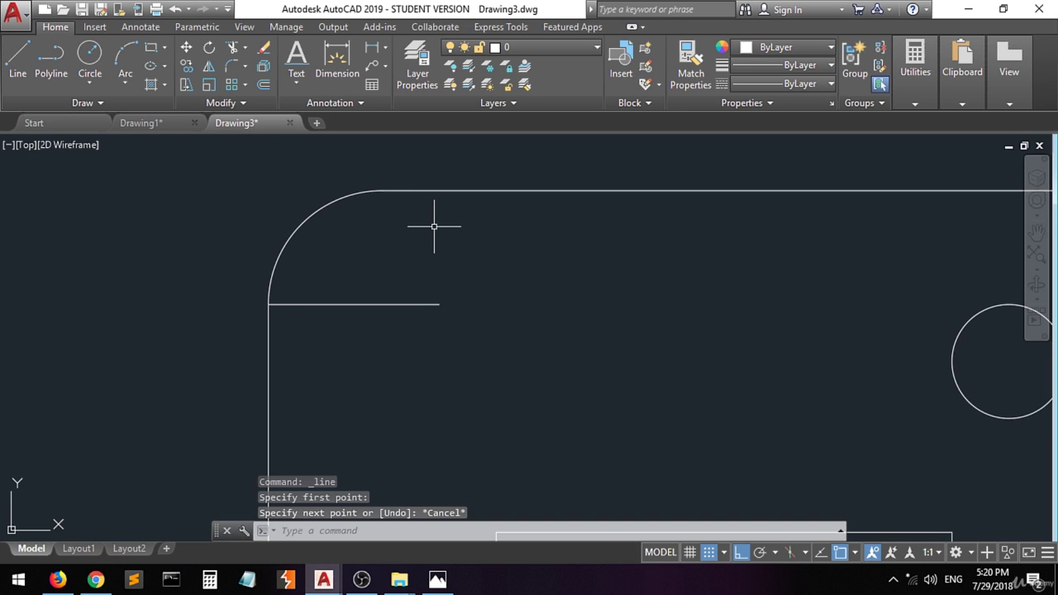
Draw a vertical line 1.5 units long at 90° from the right end of the horizontal construction line.
key("Return")
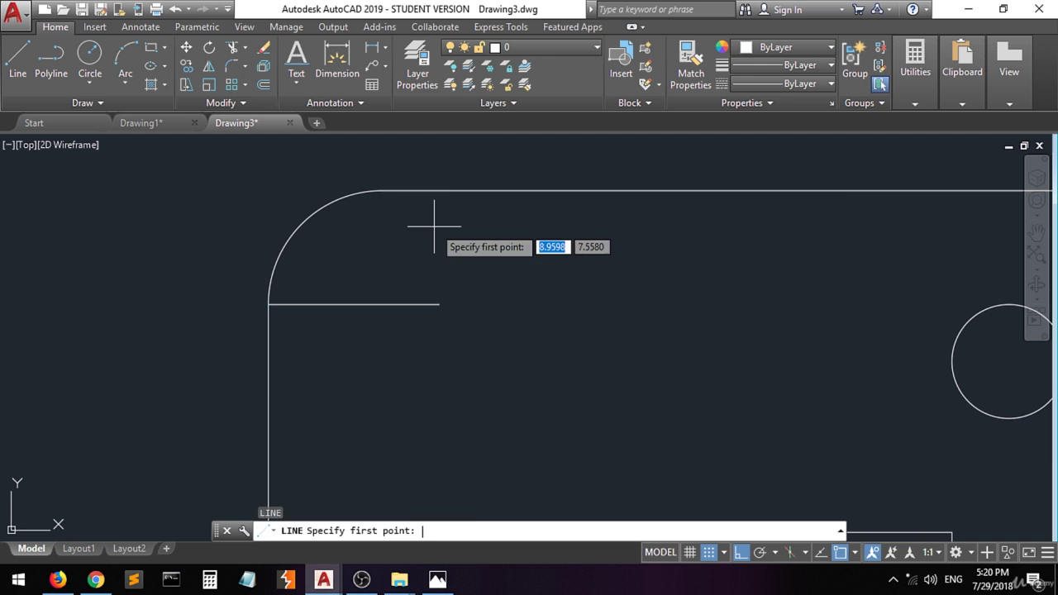
left_click(439, 305)
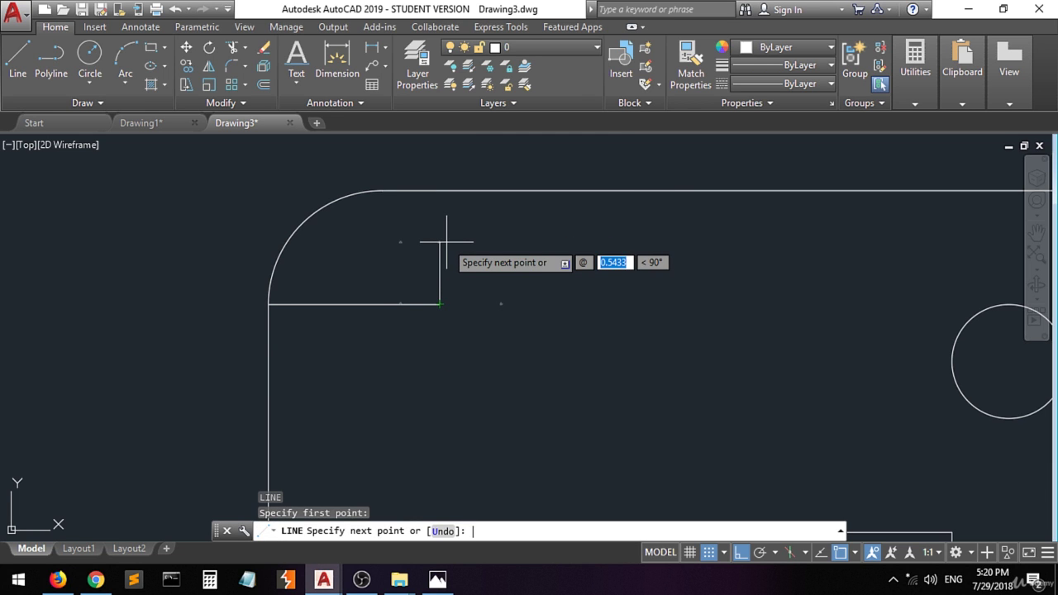
type("1.5")
key("Tab")
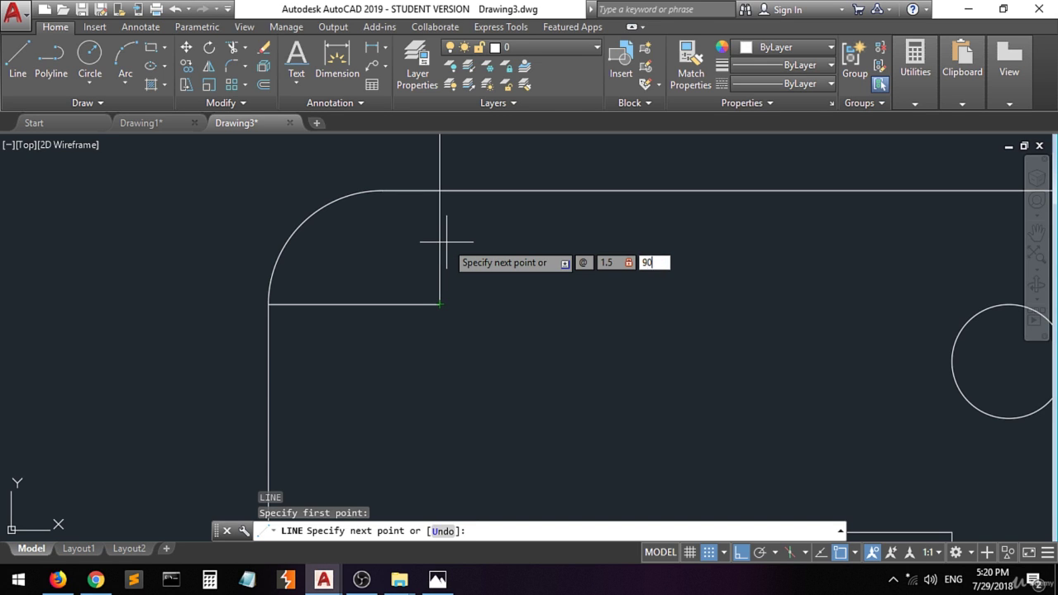
key("Return")
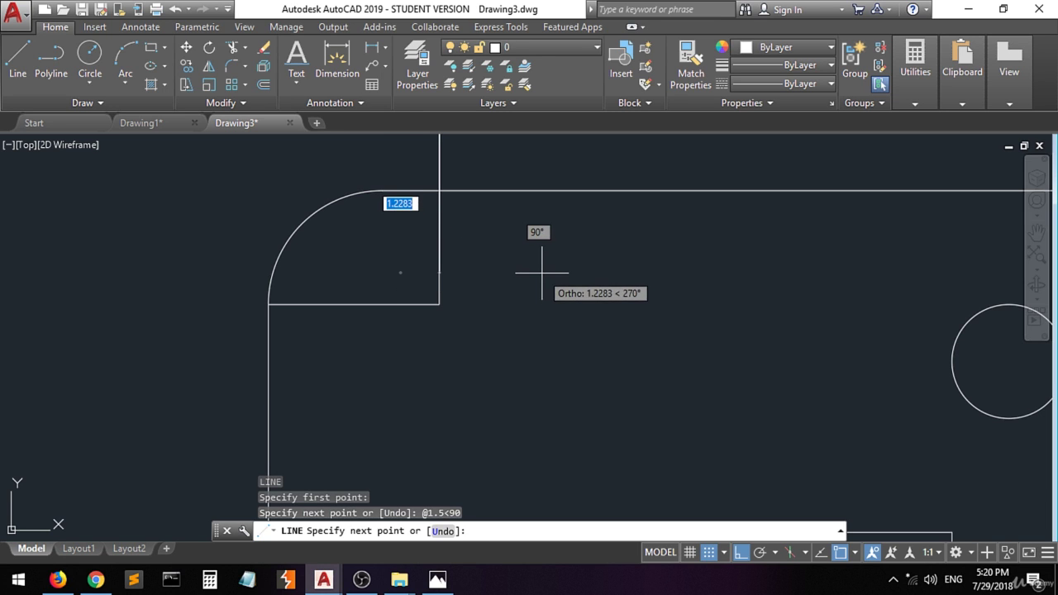
key("Return")
Move the vertical construction line straight down so its upper end lies on the plate's top edge.
scroll(401, 343, "down", 2)
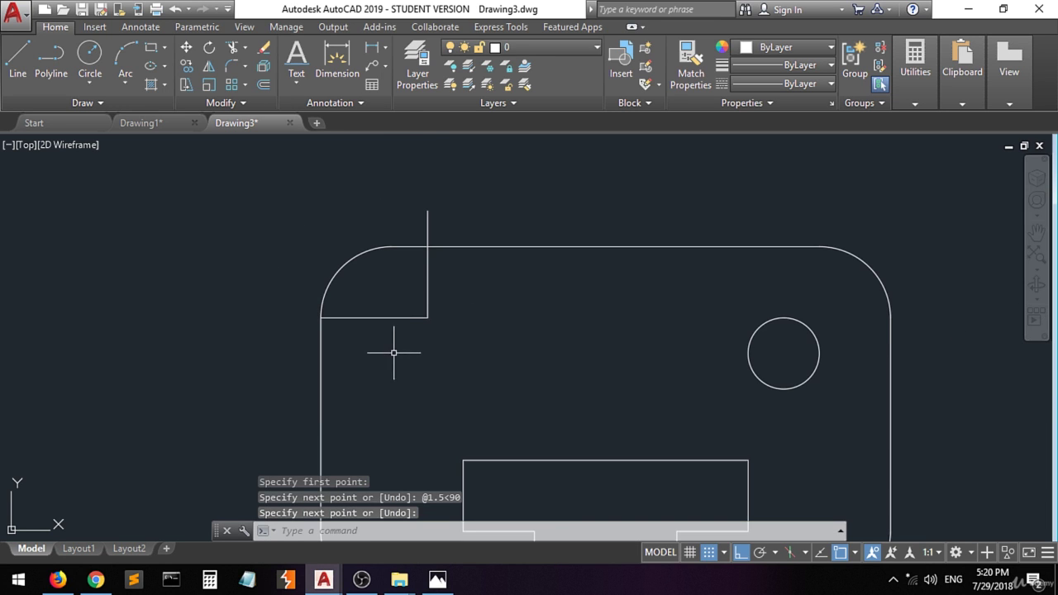
left_click(440, 271)
left_click(416, 282)
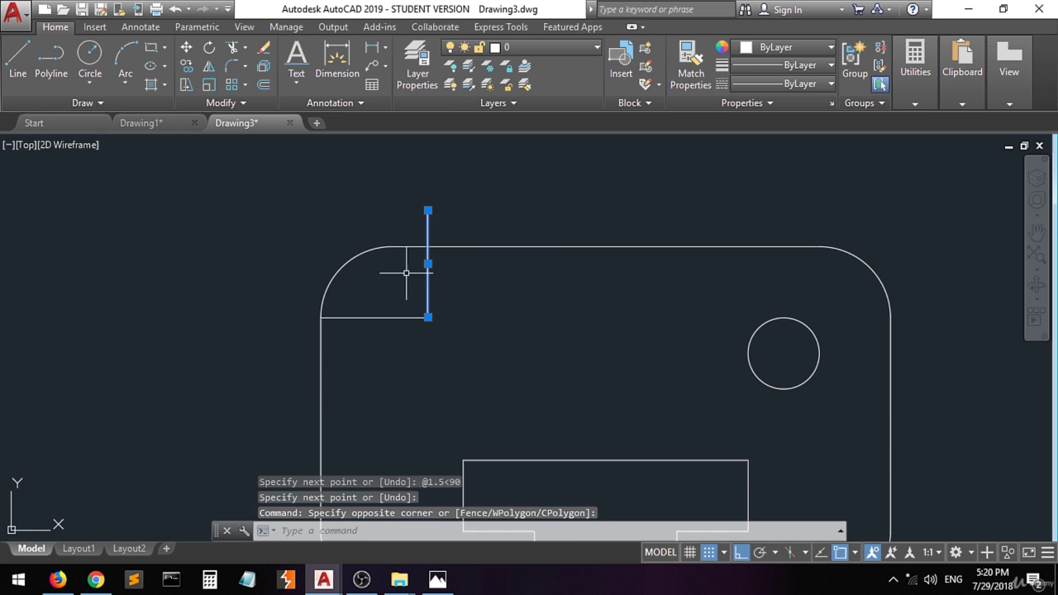
left_click(186, 47)
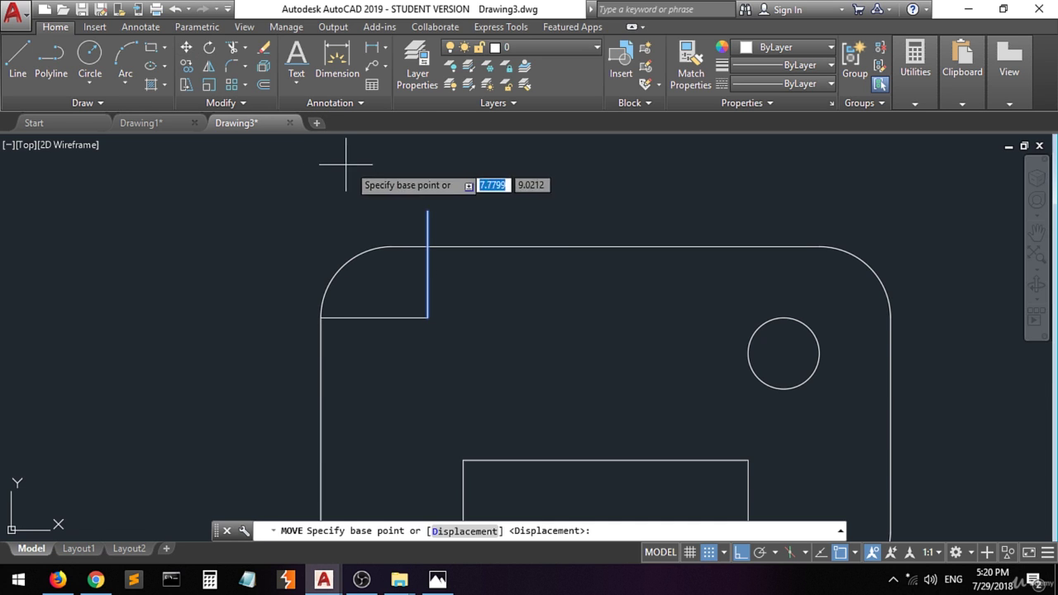
left_click(428, 211)
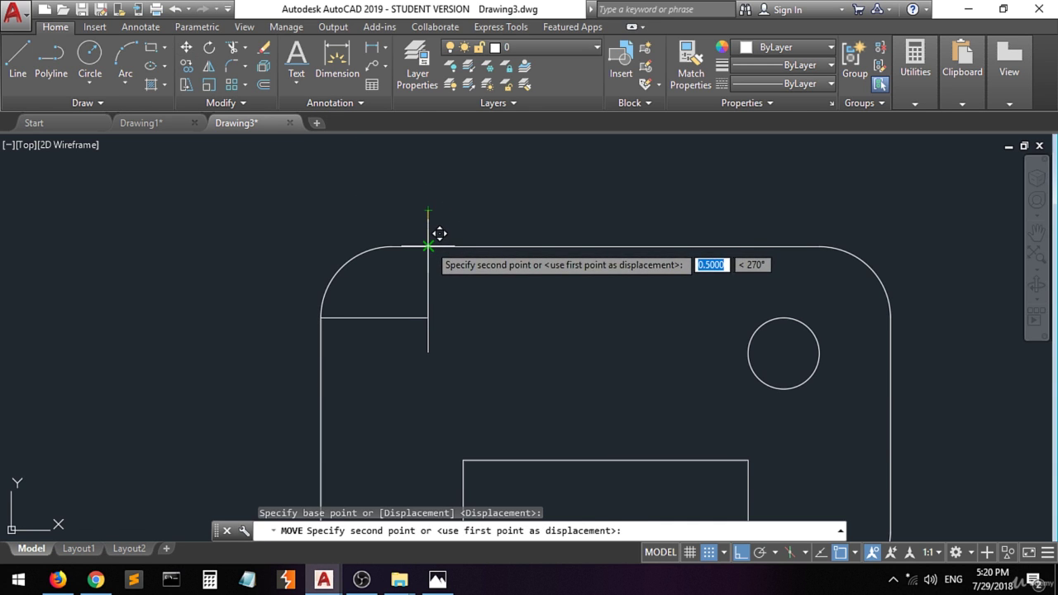
left_click(427, 246)
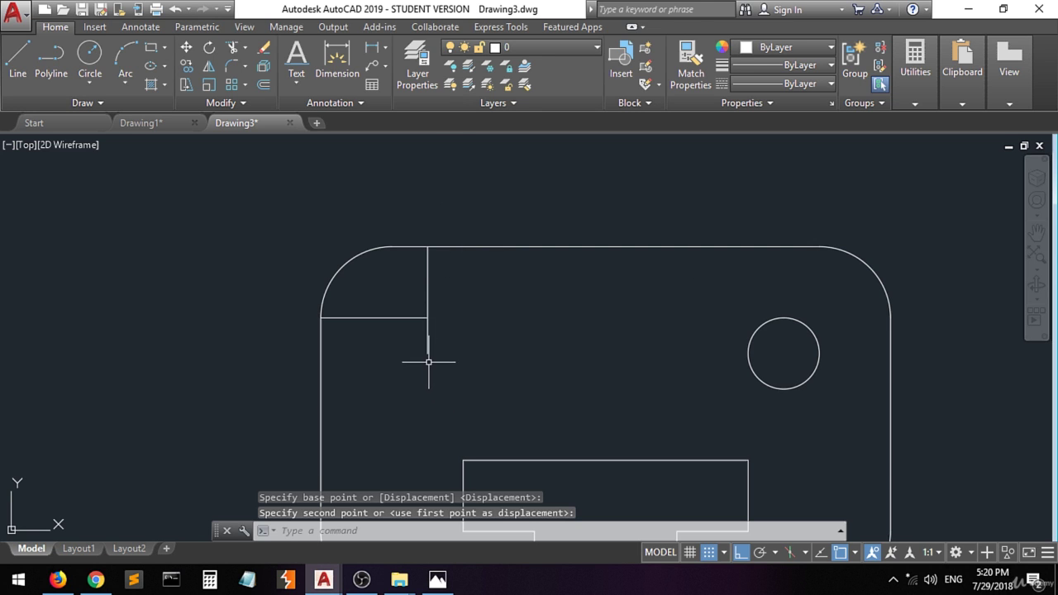
Draw a circle of diameter 1 centred on the lower end of the vertical construction line.
mouse_move(429, 353)
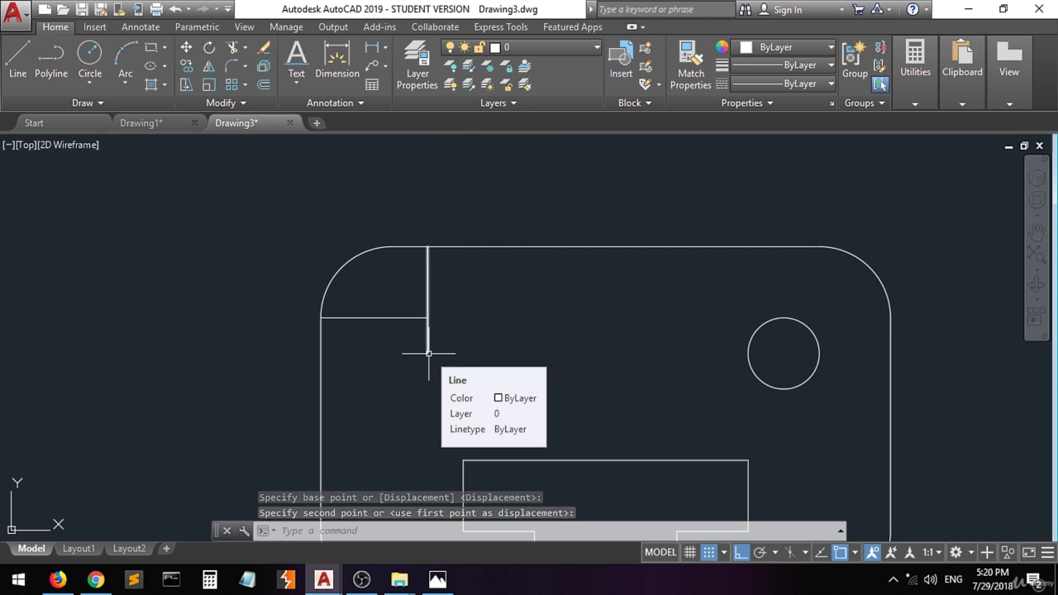
left_click(90, 60)
left_click(427, 353)
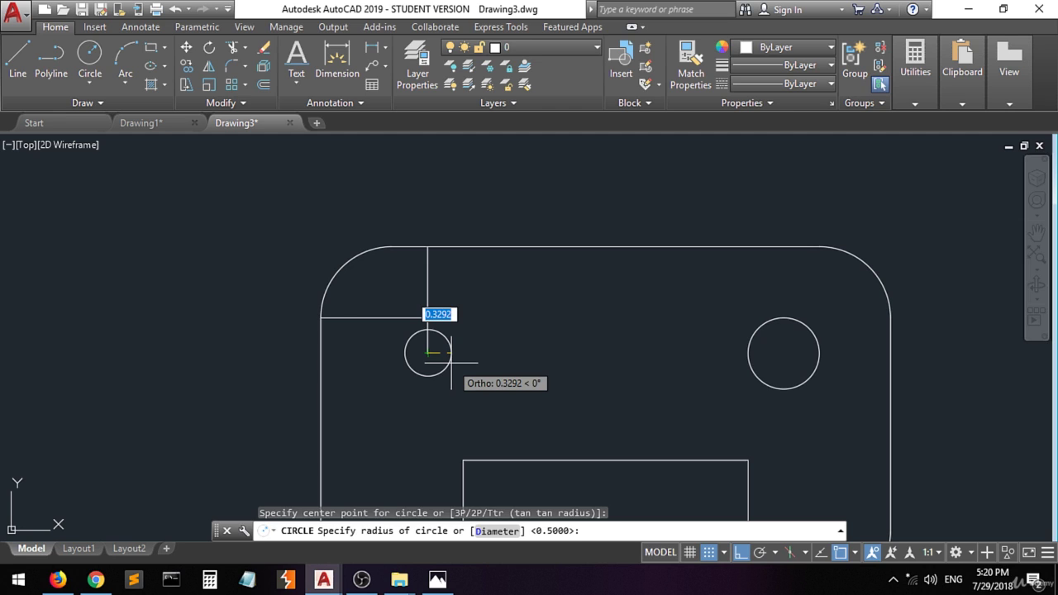
type("d")
key("Return")
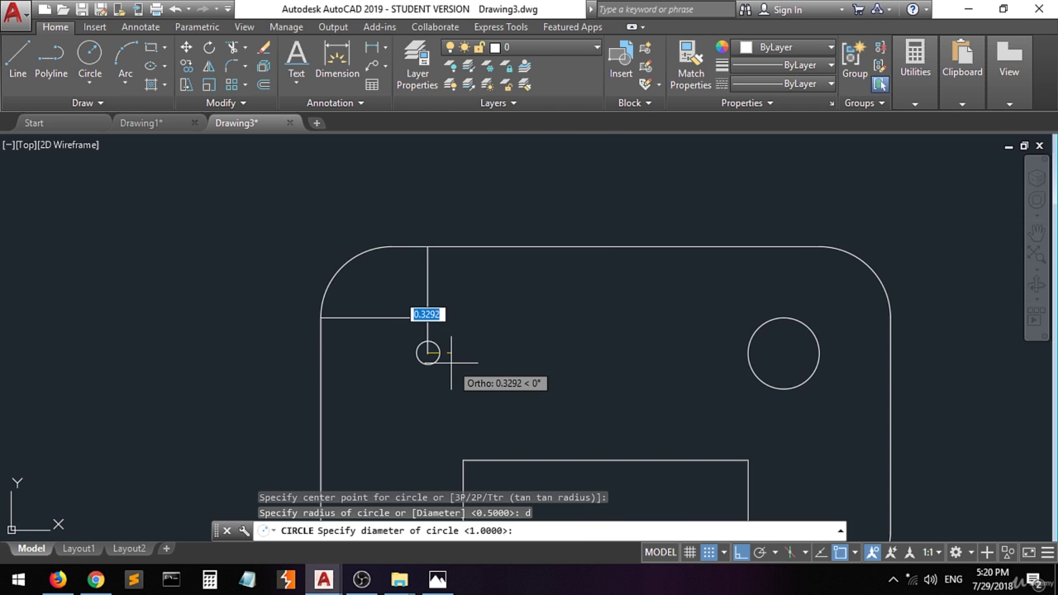
type("1")
key("Return")
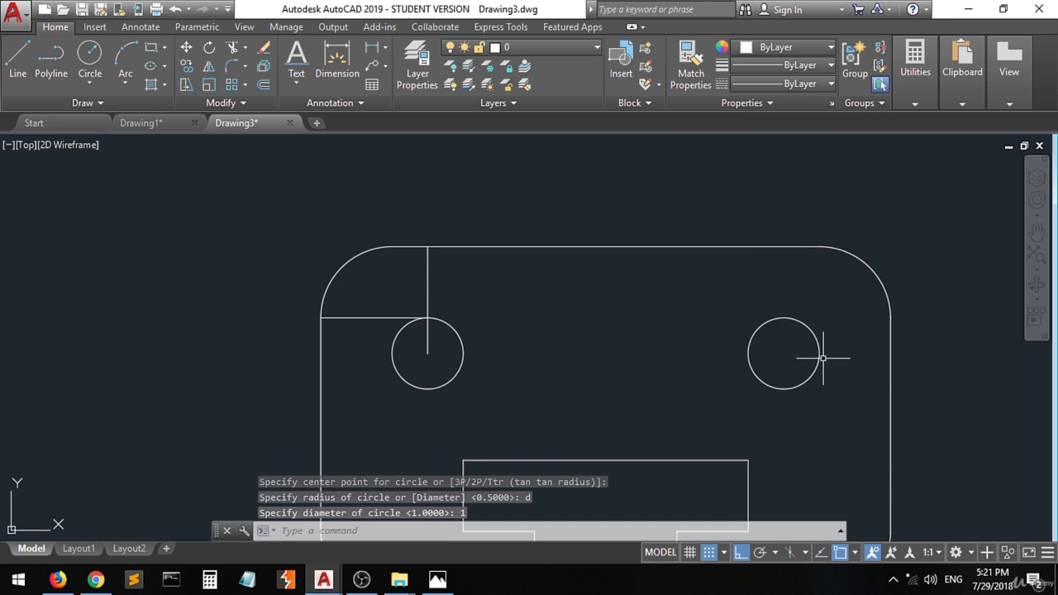
Delete the vertical and horizontal construction lines beside the left circle.
left_click(435, 272)
left_click(374, 293)
left_click(370, 307)
left_click(360, 338)
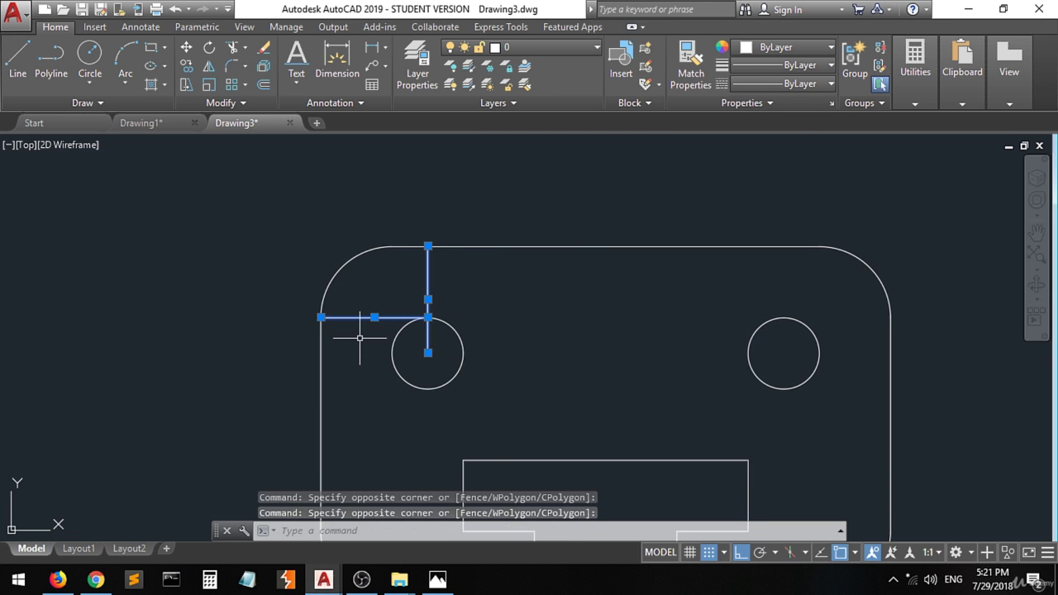
key("Delete")
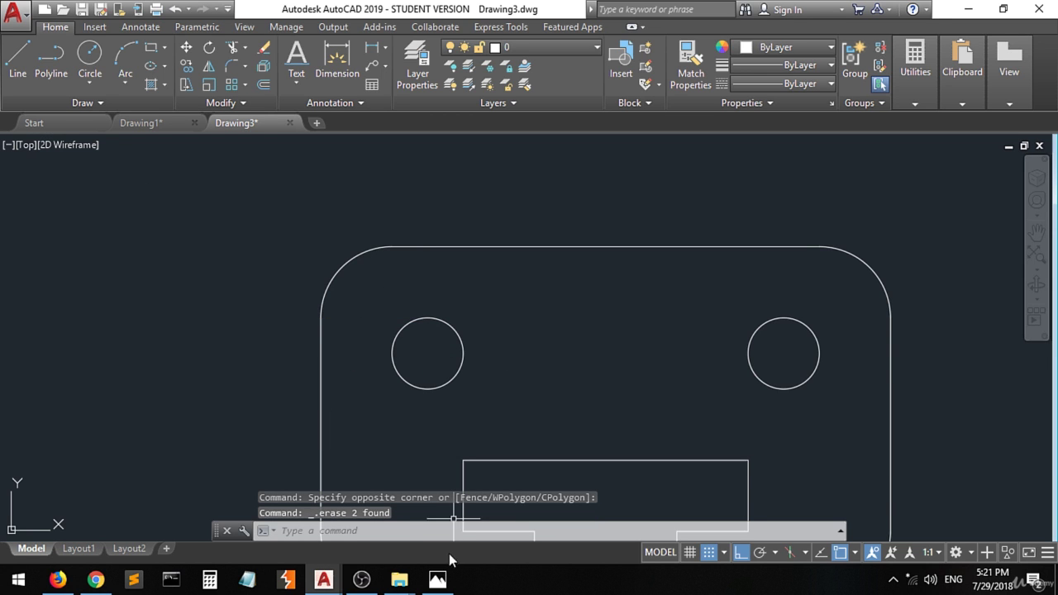
Mark the top points of both slot circles on the reference image in Photos, and return to Drawing3 in AutoCAD.
left_click(440, 579)
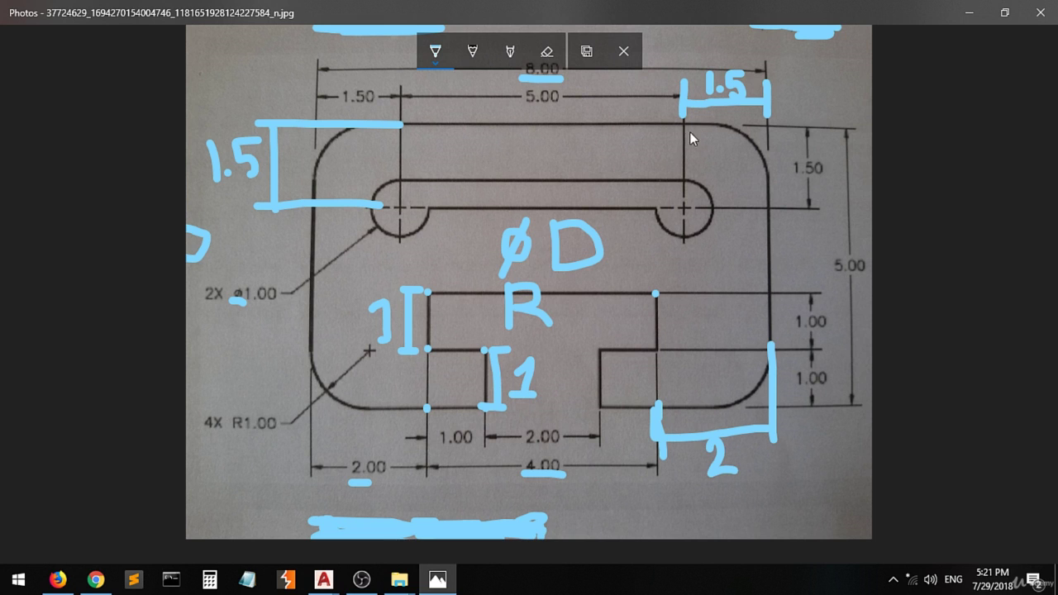
left_click(682, 179)
left_click(398, 179)
left_click(323, 579)
left_click(381, 509)
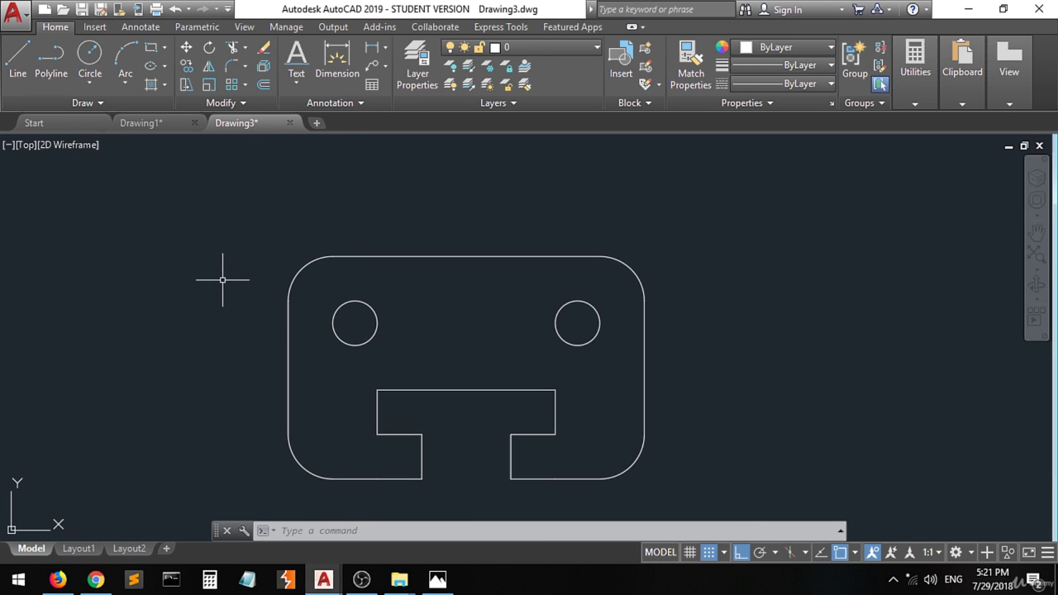
Draw a horizontal line from the top quadrant of the right circle to the top quadrant of the left circle.
left_click(17, 57)
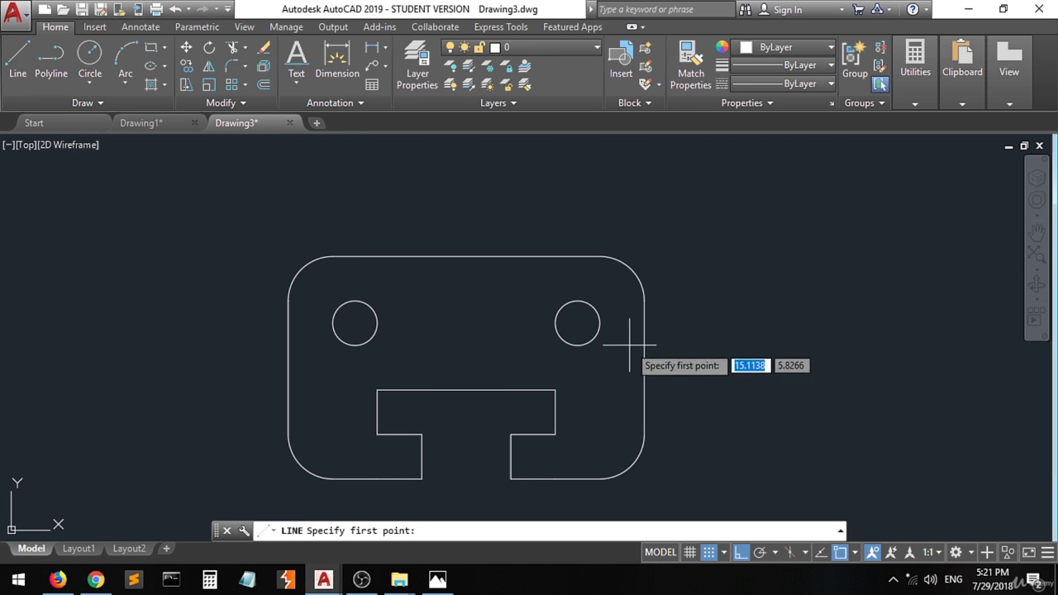
left_click(577, 301)
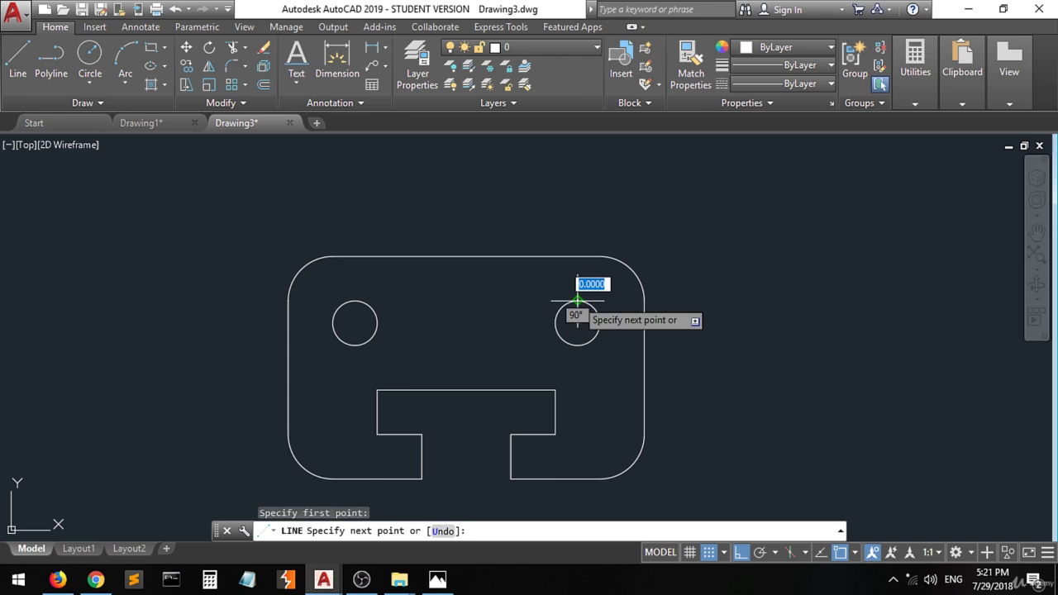
left_click(354, 301)
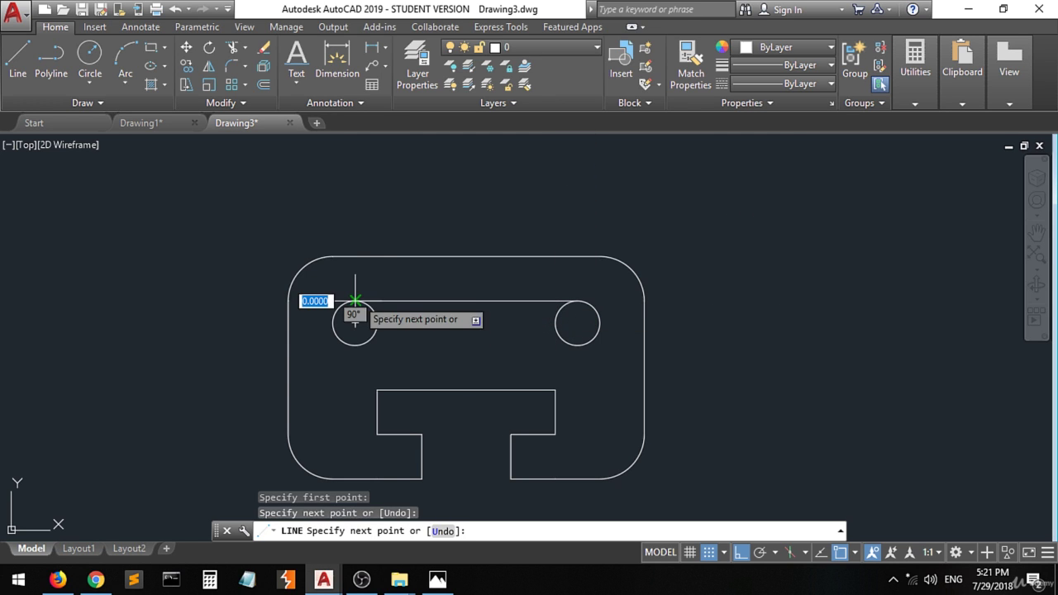
key("Return")
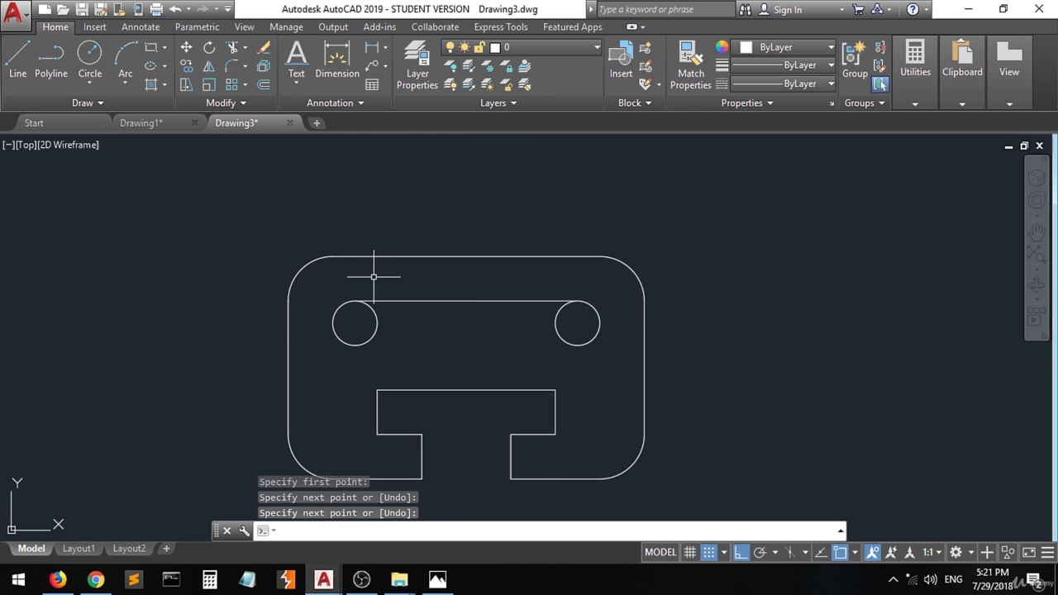
Draw a horizontal line joining the circles' facing side quadrants, from the right circle to the left circle.
left_click(18, 58)
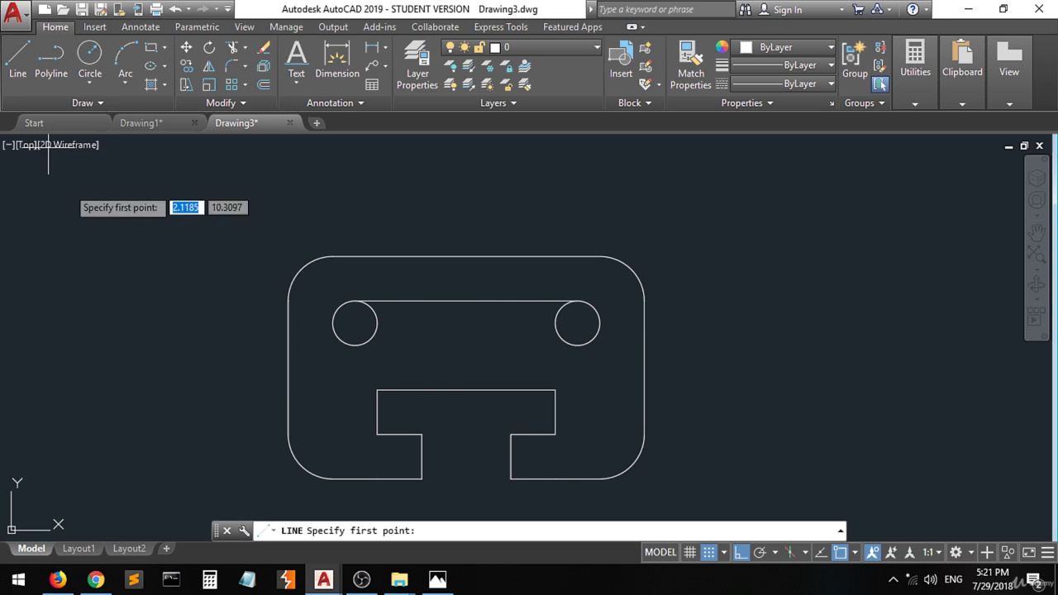
left_click(555, 322)
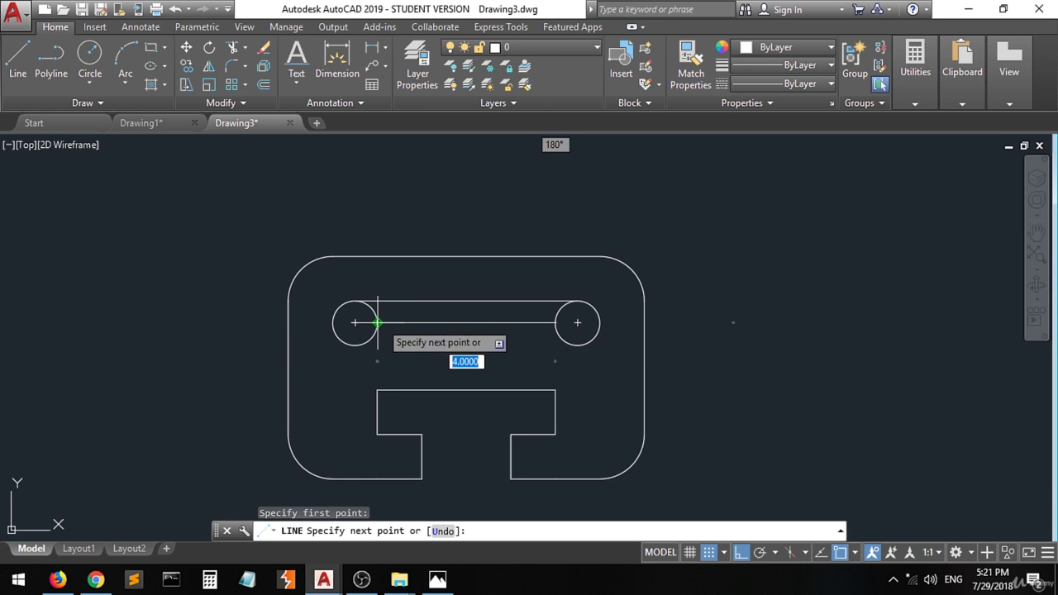
left_click(377, 322)
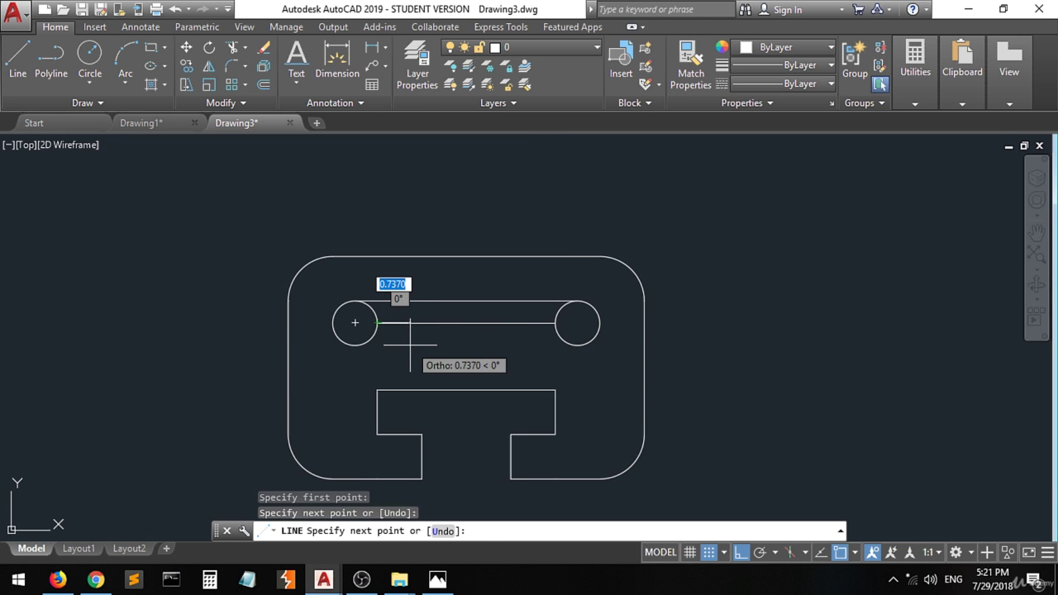
key("Return")
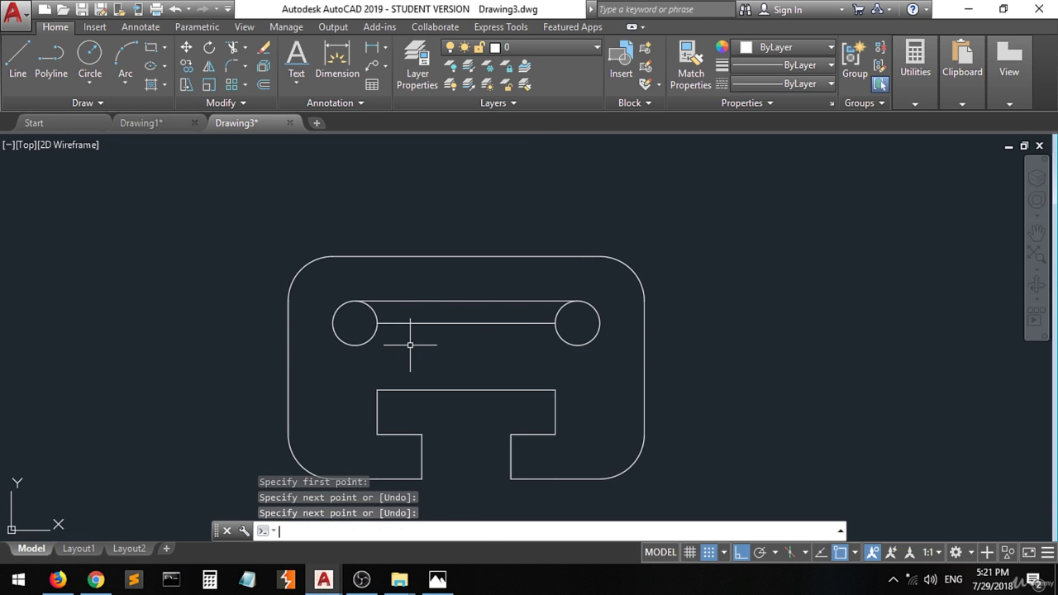
Trace the inner upper quarter arcs of both slot circles on the reference image in Photos, and return to Drawing3 in AutoCAD.
left_click(438, 580)
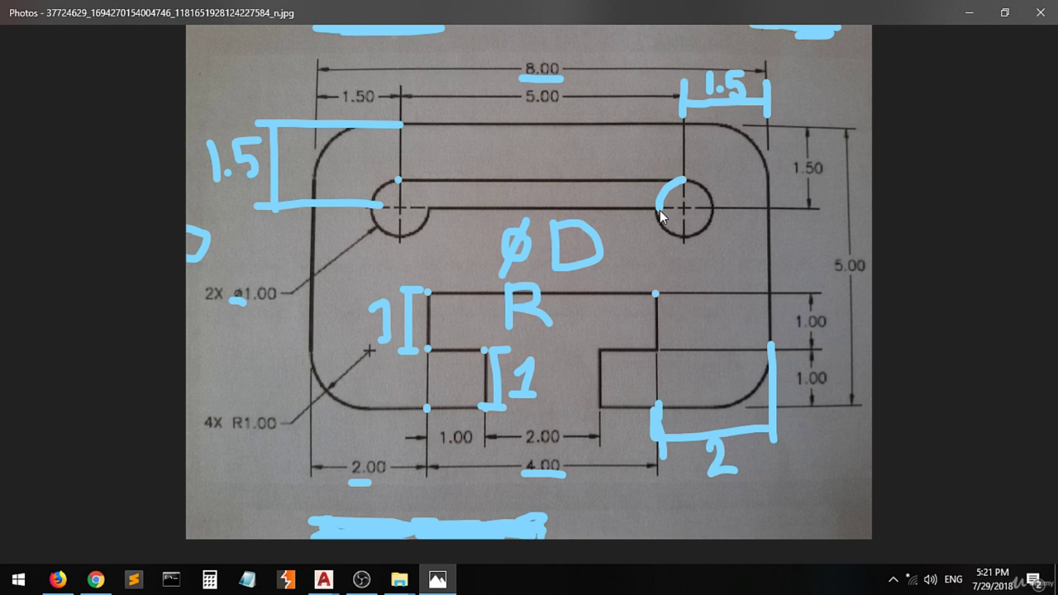
mouse_move(682, 186)
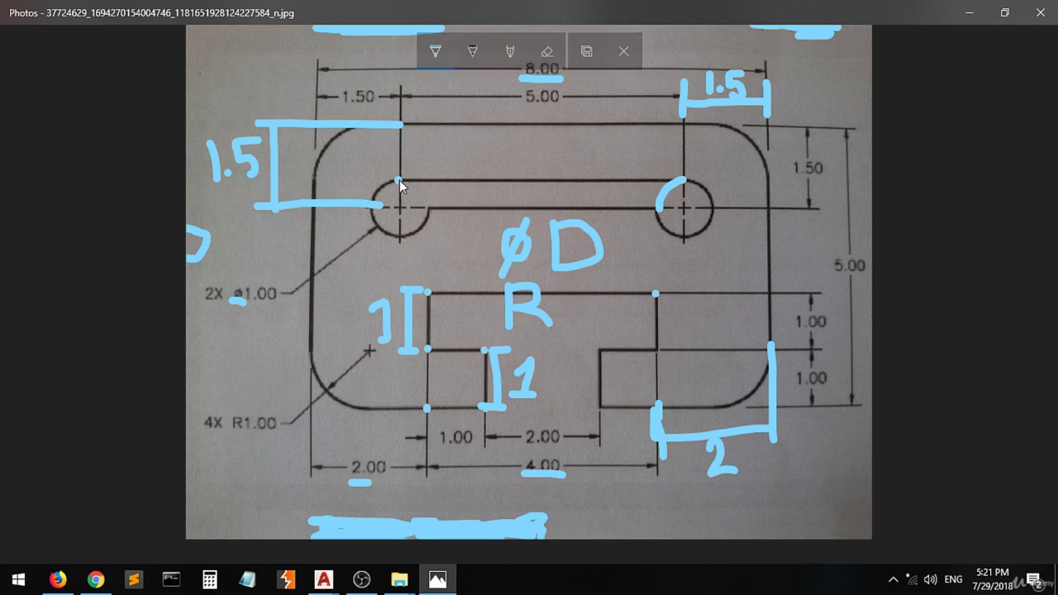
left_click_drag(399, 181, 416, 182)
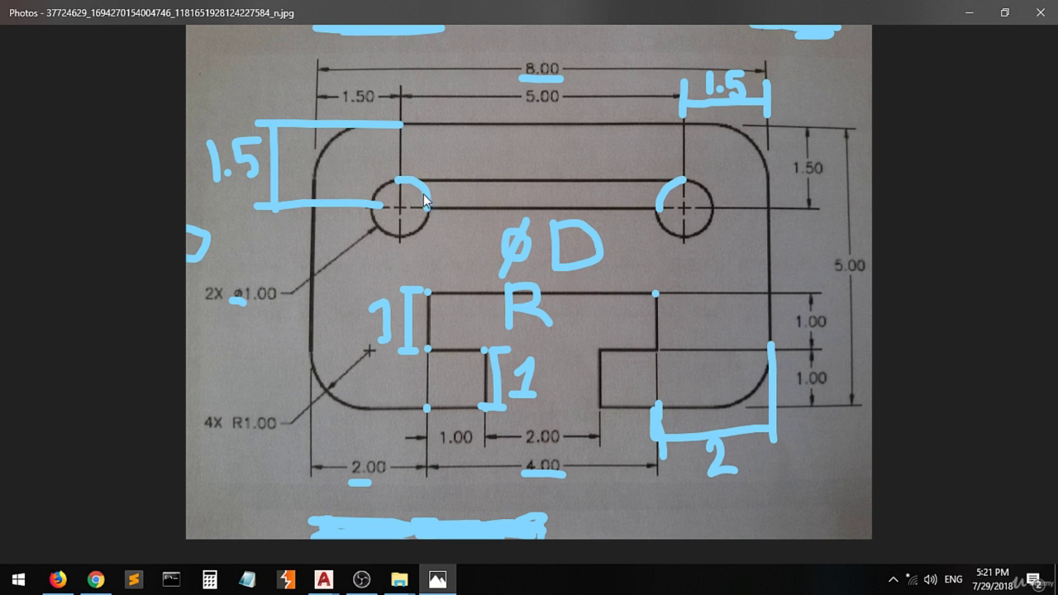
mouse_move(418, 194)
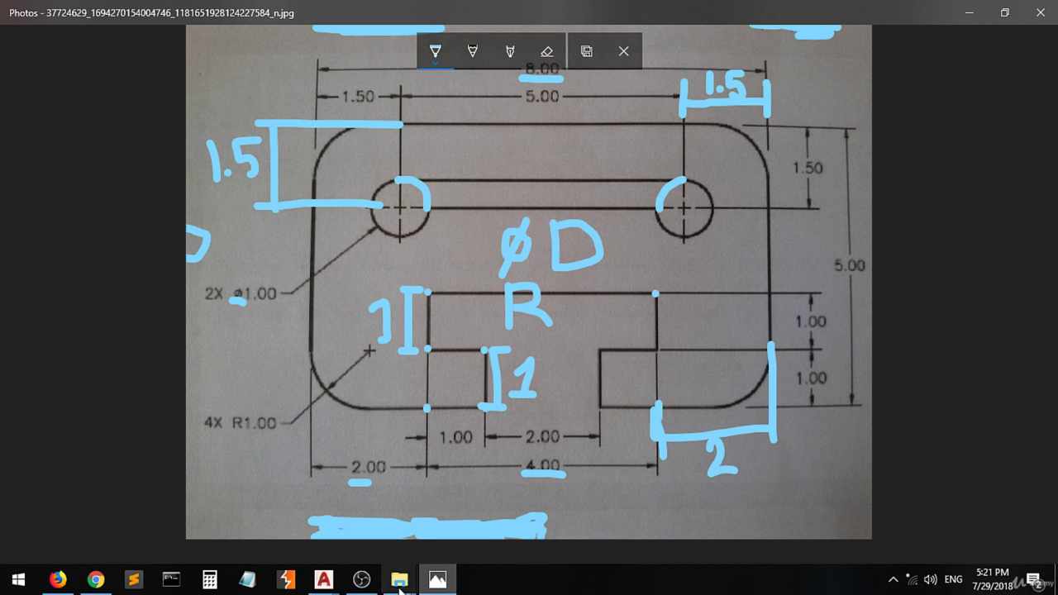
left_click(323, 579)
left_click(392, 521)
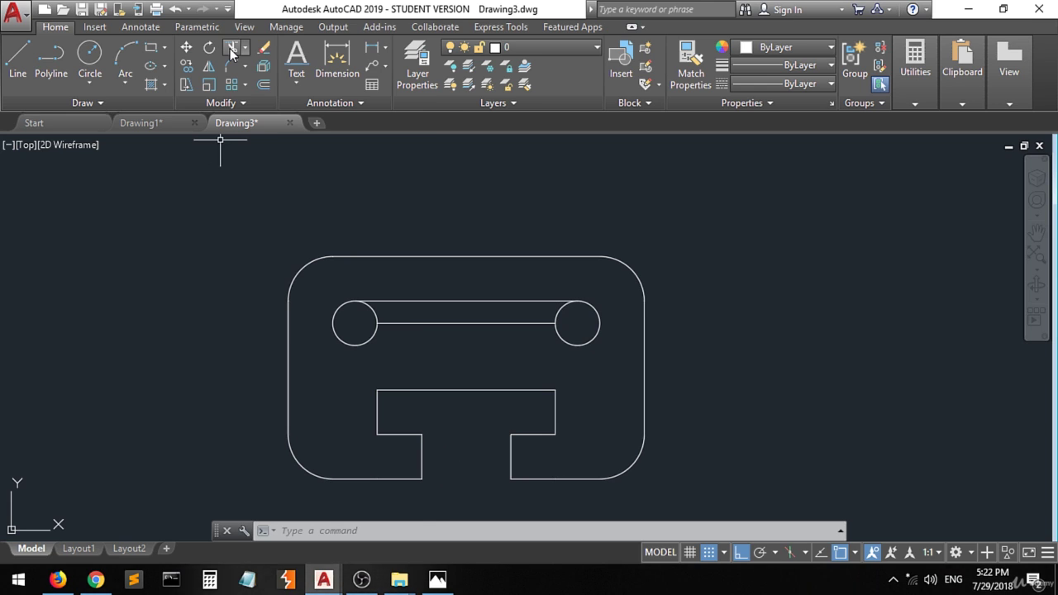
Trim the inner upper quarter arcs of both slot circles, using the circles and their two joining lines as cutting edges.
left_click(233, 50)
left_click(596, 280)
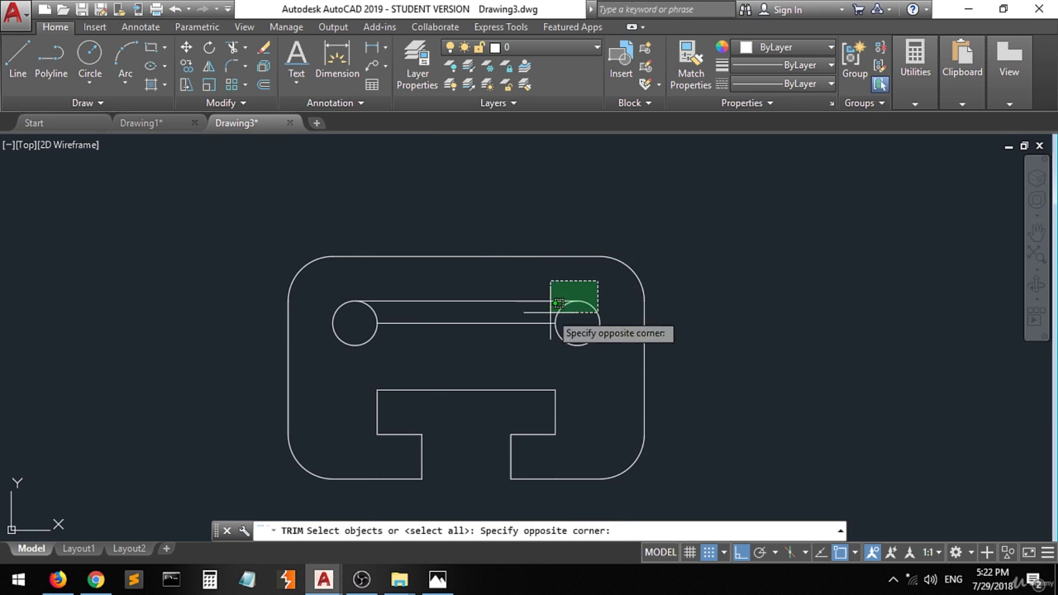
left_click(332, 363)
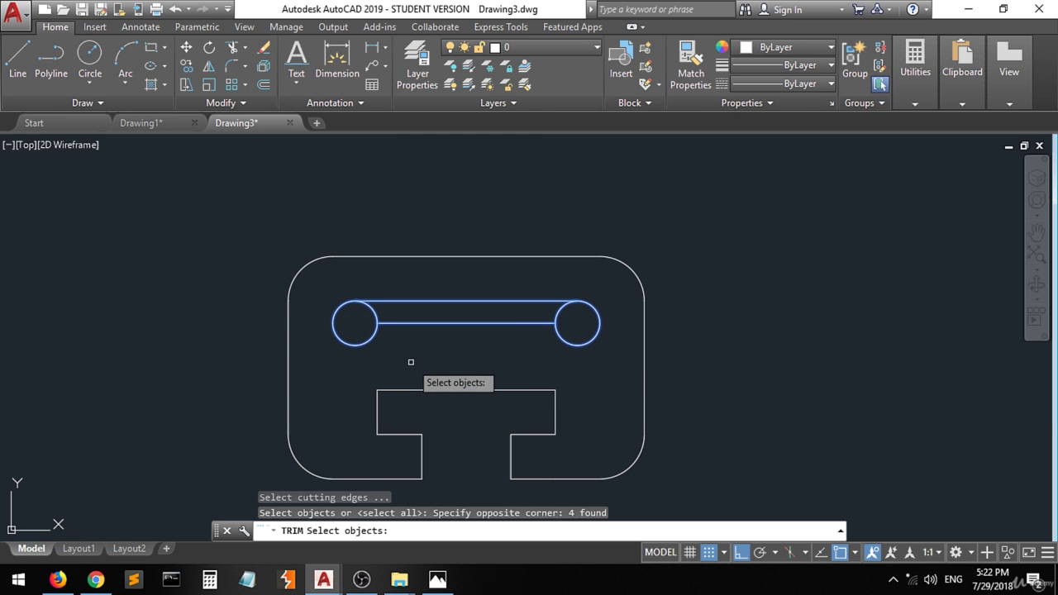
key("Return")
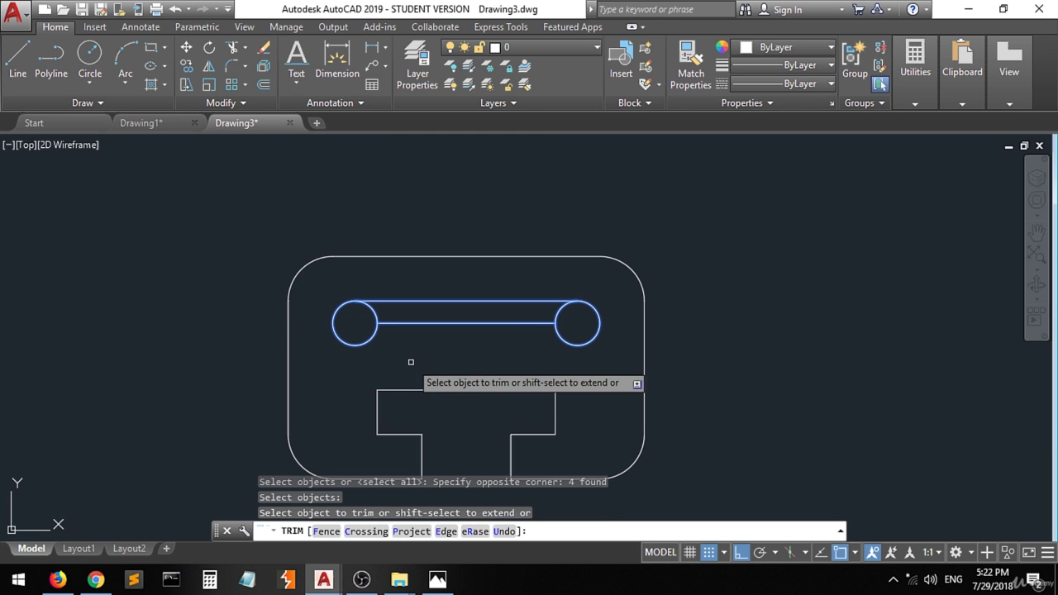
left_click(560, 312)
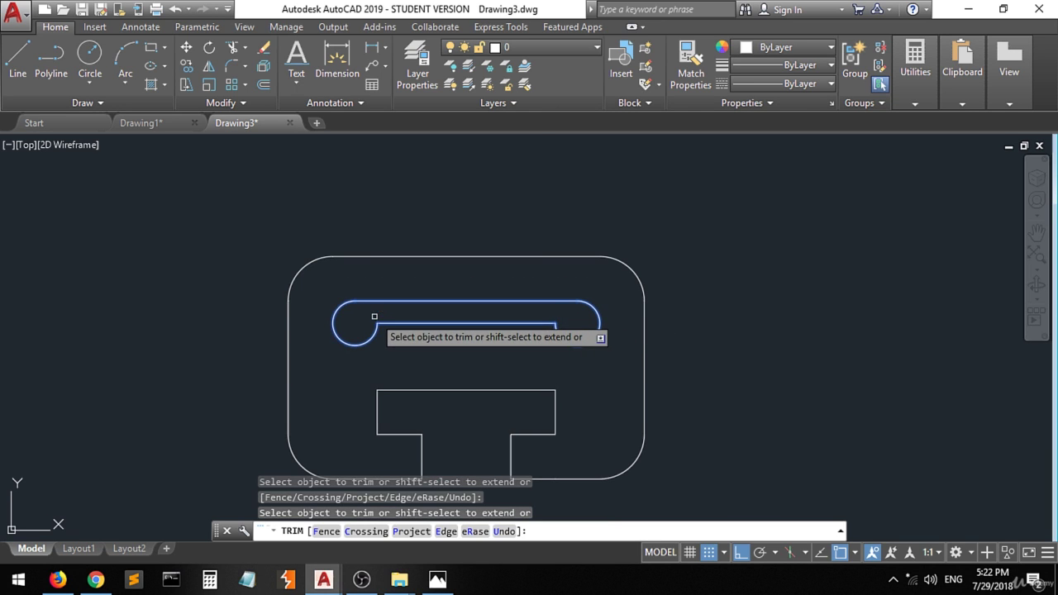
key("Return")
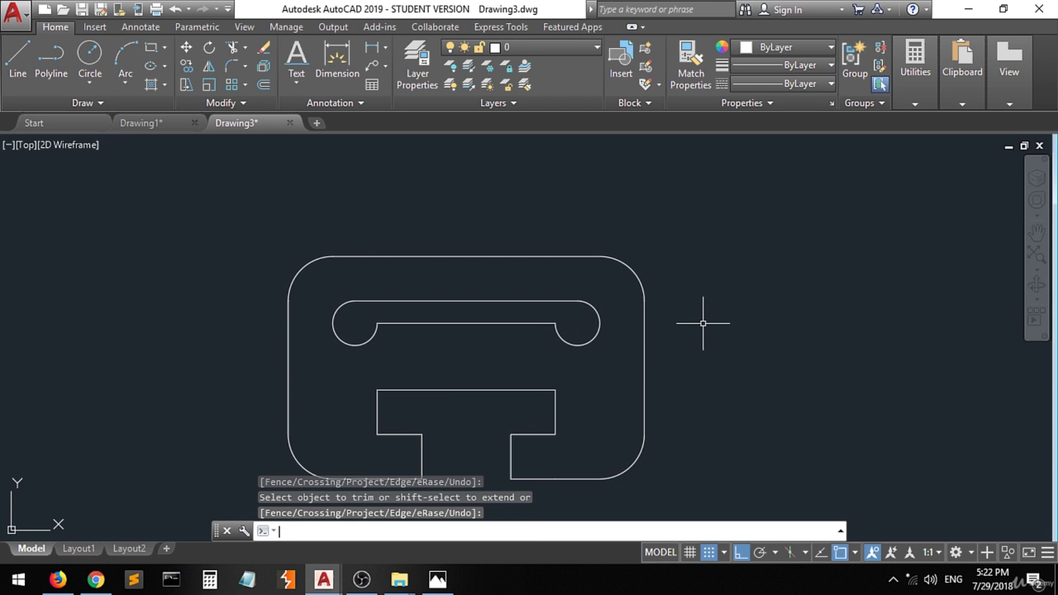
Switch to Photos and arrange the reference image in a floating, slightly widened window beside the plate in Drawing3 to compare them.
left_click(437, 579)
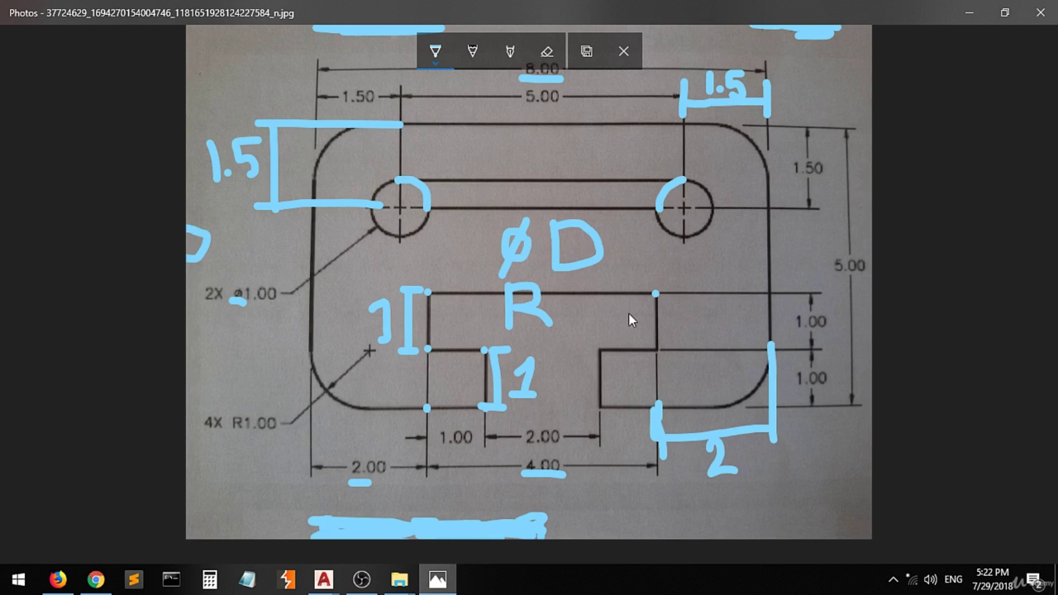
left_click(1004, 13)
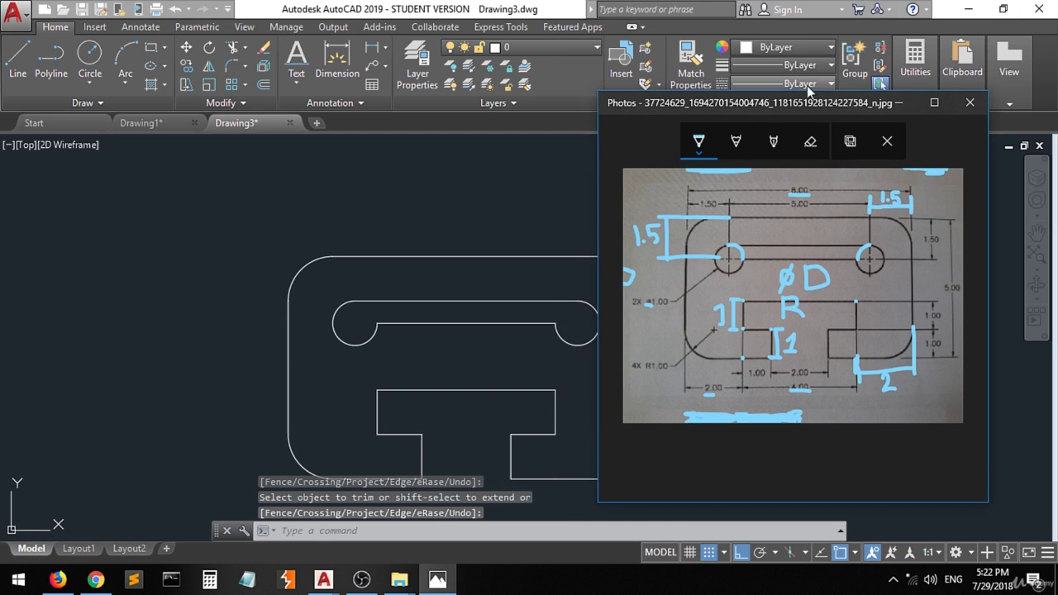
left_click_drag(754, 110, 822, 137)
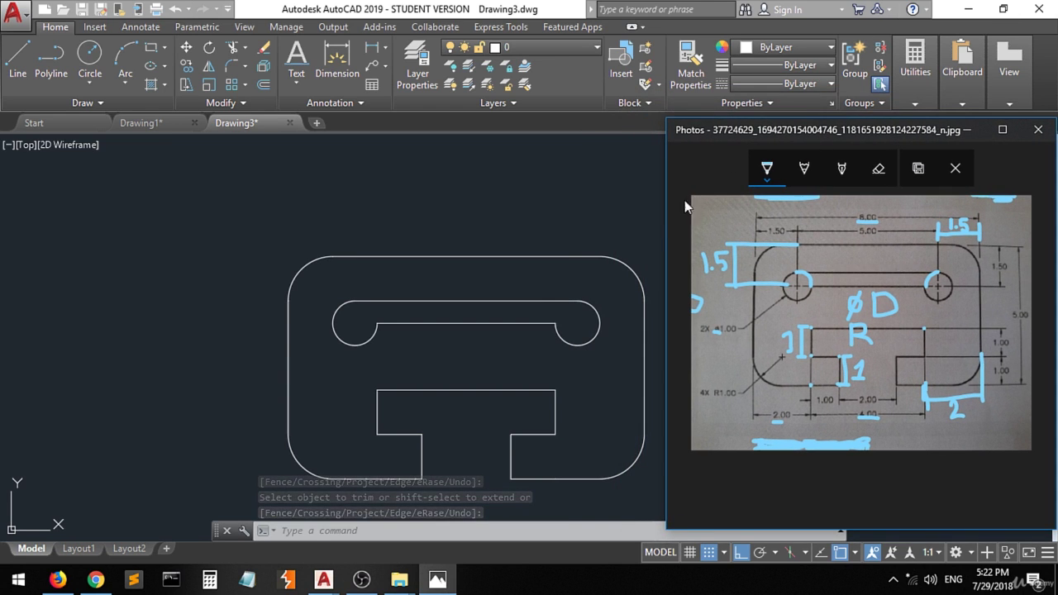
left_click(584, 221)
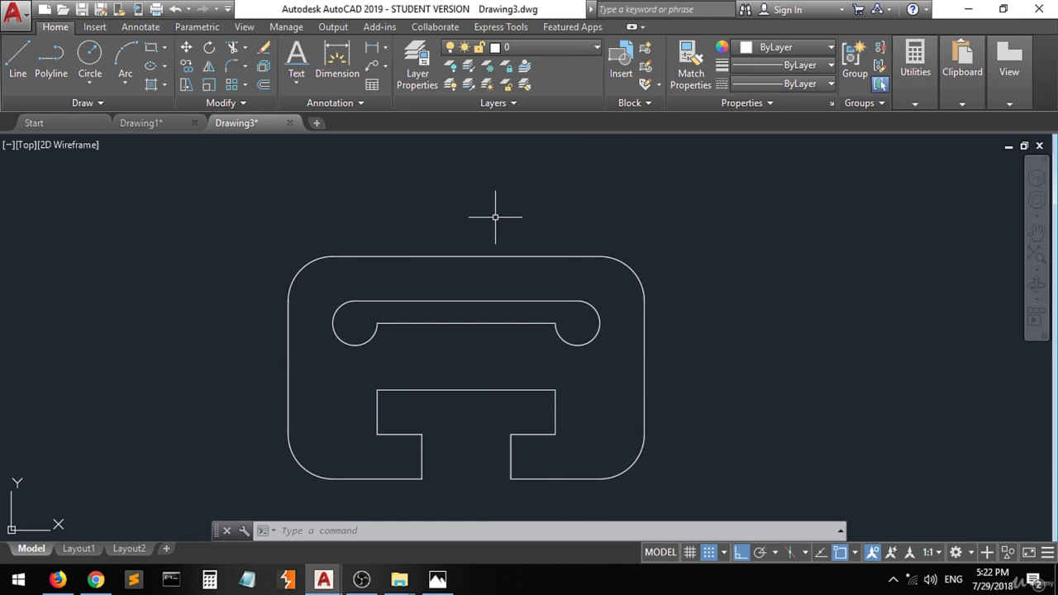
middle_click_drag(494, 215, 325, 203)
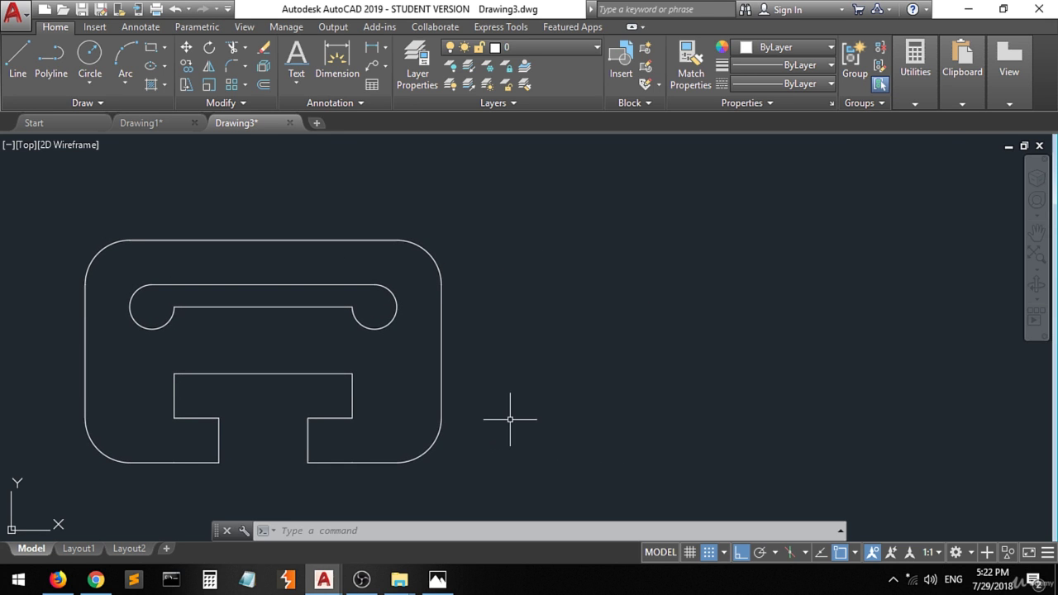
left_click(438, 580)
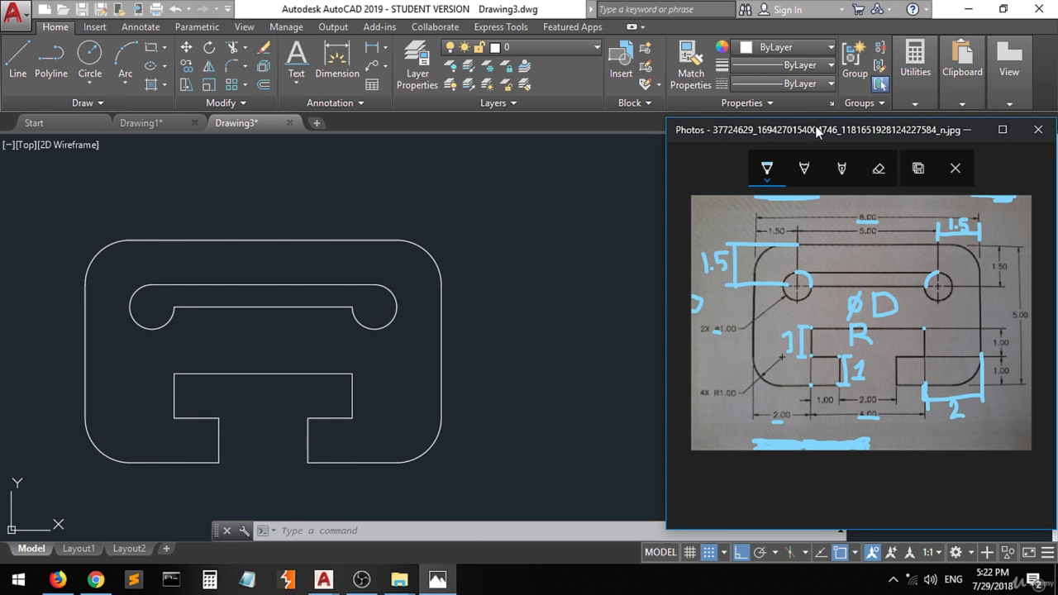
left_click_drag(815, 126, 649, 159)
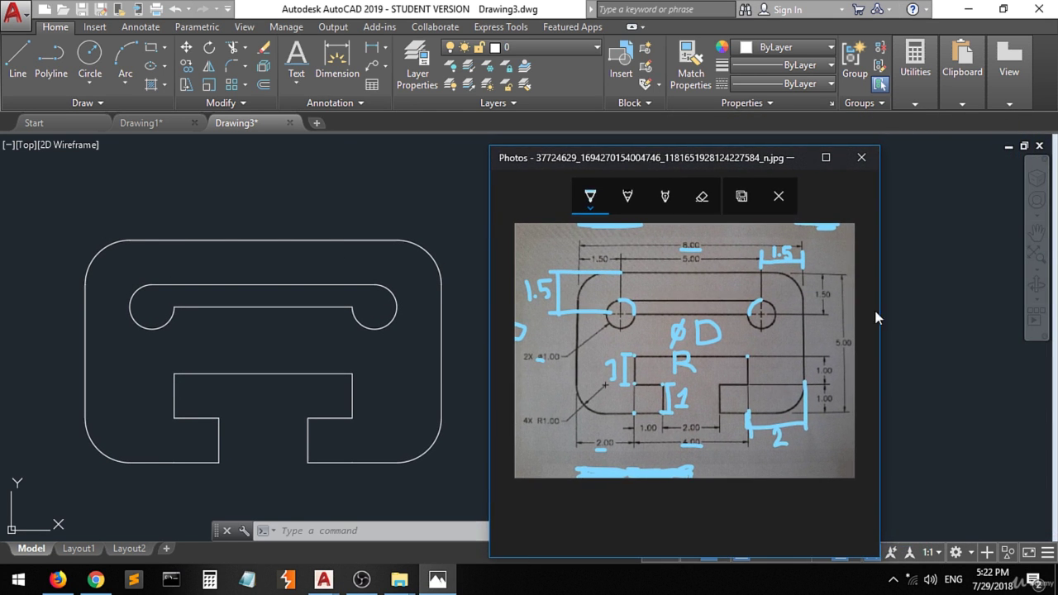
left_click_drag(880, 314, 935, 328)
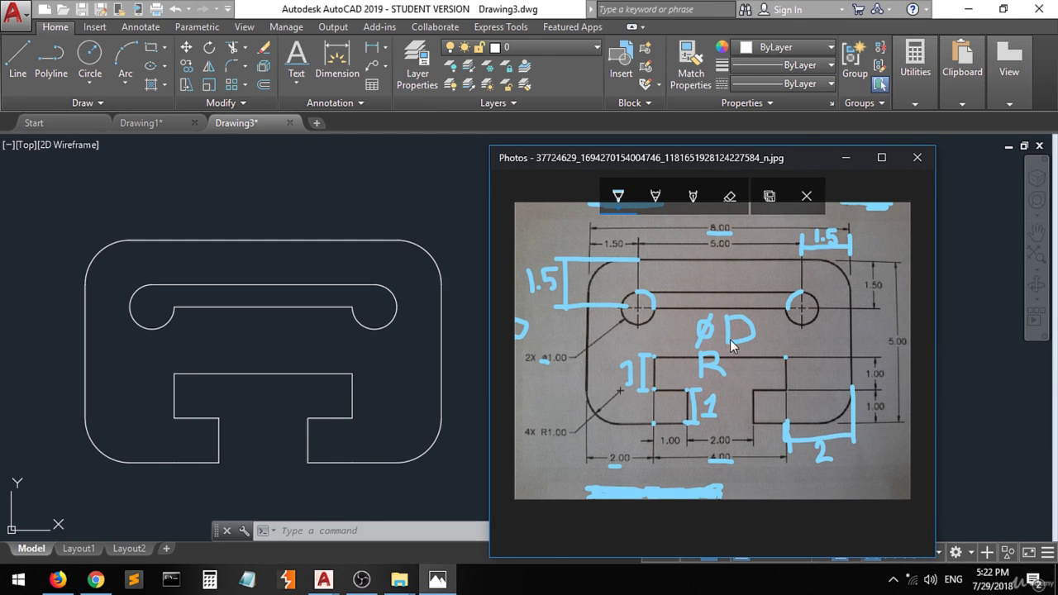